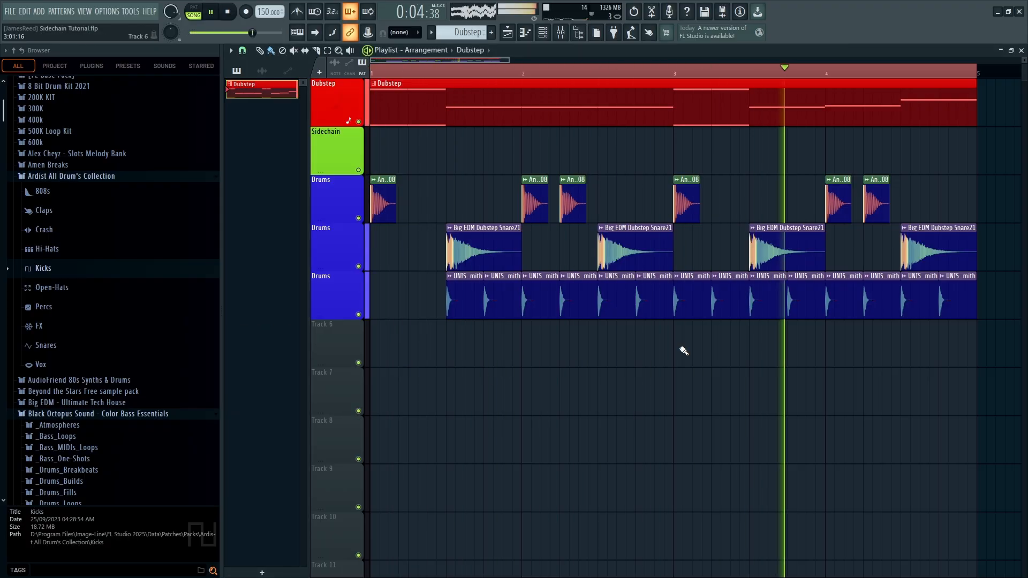
Show the Mixer beneath the playing Dubstep arrangement
{"action": "key", "text": "F9"}
Solo the kick, snare and closed hi-hat Drums tracks in turn and listen
{"action": "key", "text": "space"}
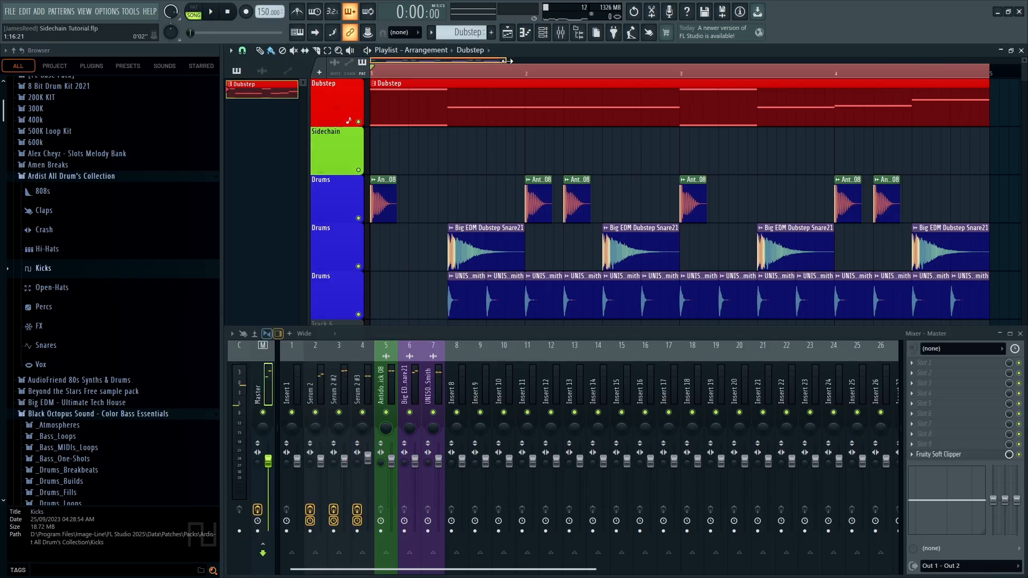
{"action": "right_click", "coordinate": [358, 217]}
{"action": "key", "text": "space"}
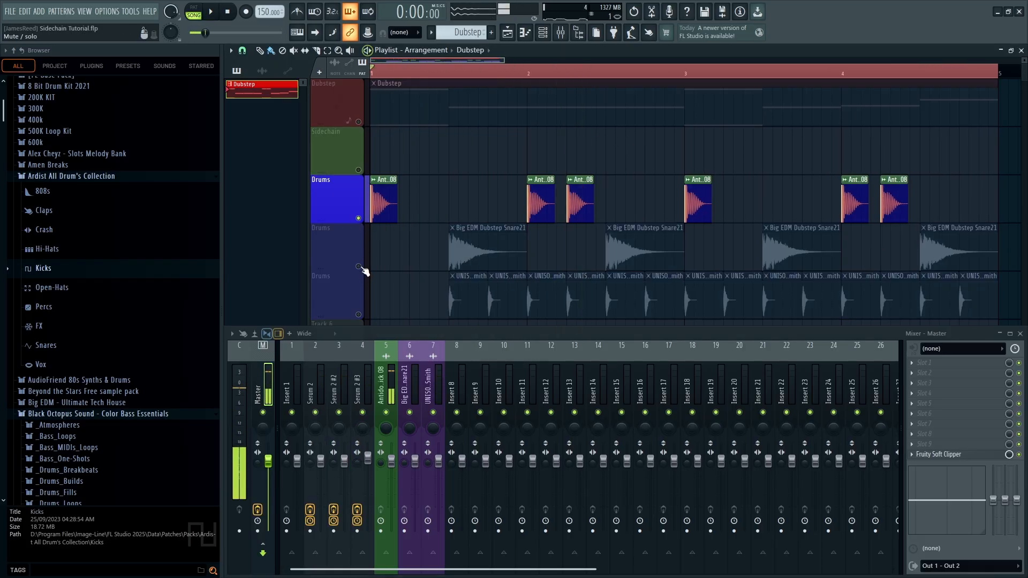
{"action": "right_click", "coordinate": [359, 266]}
{"action": "right_click", "coordinate": [358, 314]}
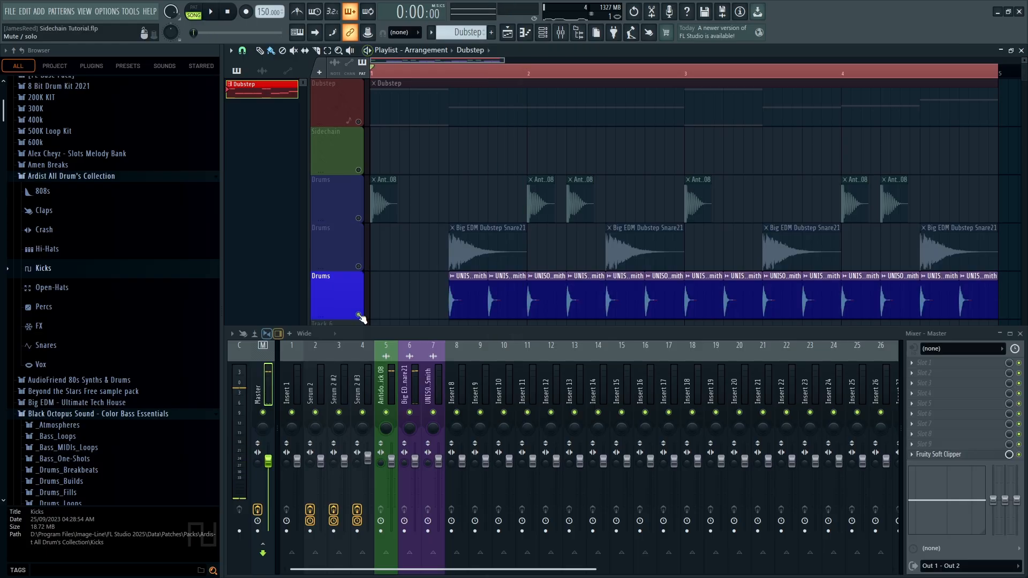
Reset the snare clip's time-stretch setting to its default, unstretched length
{"action": "double_click", "coordinate": [477, 249]}
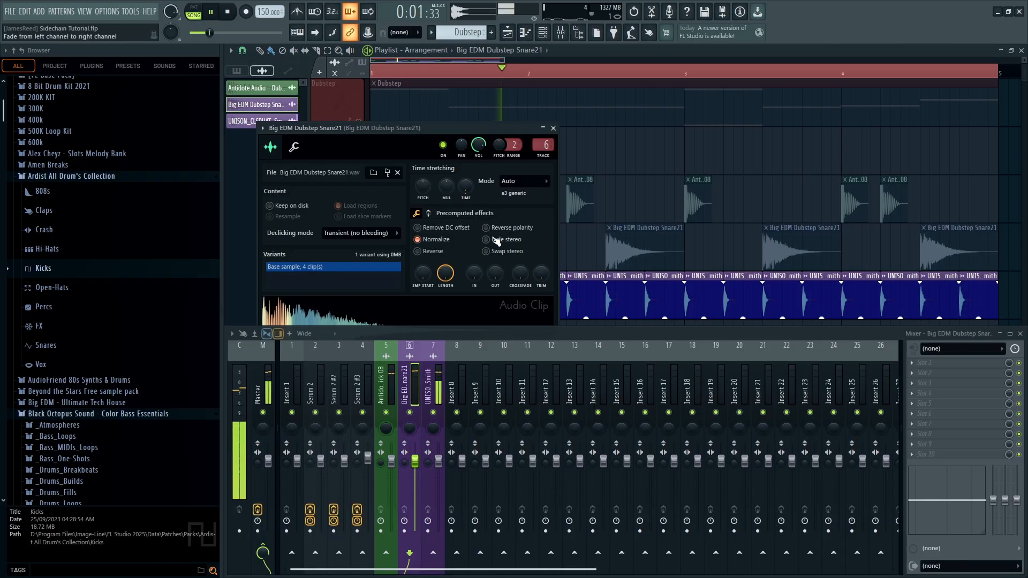
{"action": "right_click", "coordinate": [465, 190]}
{"action": "left_click", "coordinate": [484, 193]}
{"action": "key", "text": "Escape"}
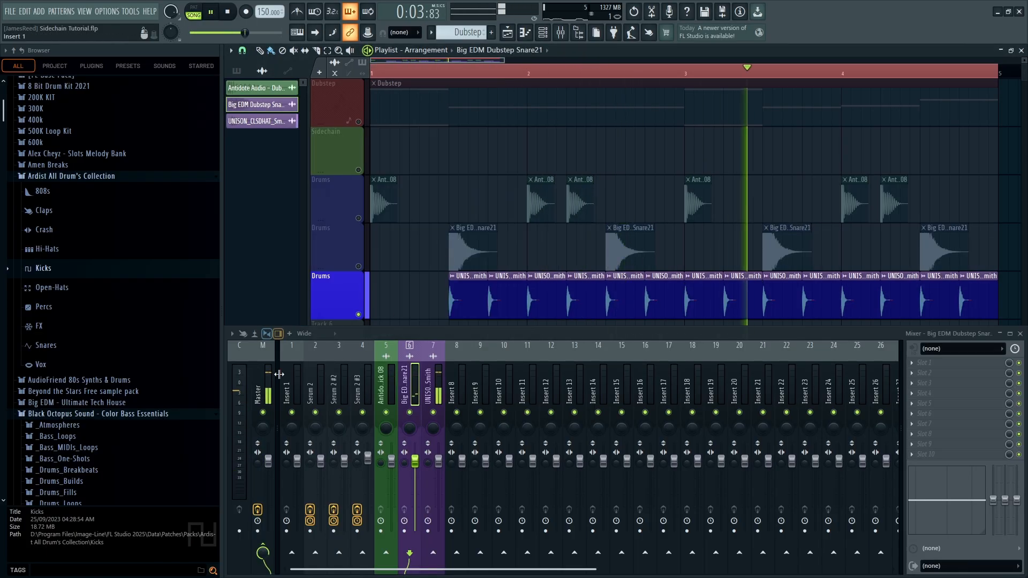
Select the Dubstep pattern, re-solo the snare, toggle Mixer and Playlist, and replay from the start
{"action": "key", "text": "F9"}
{"action": "left_click", "coordinate": [428, 119]}
{"action": "right_click", "coordinate": [358, 266]}
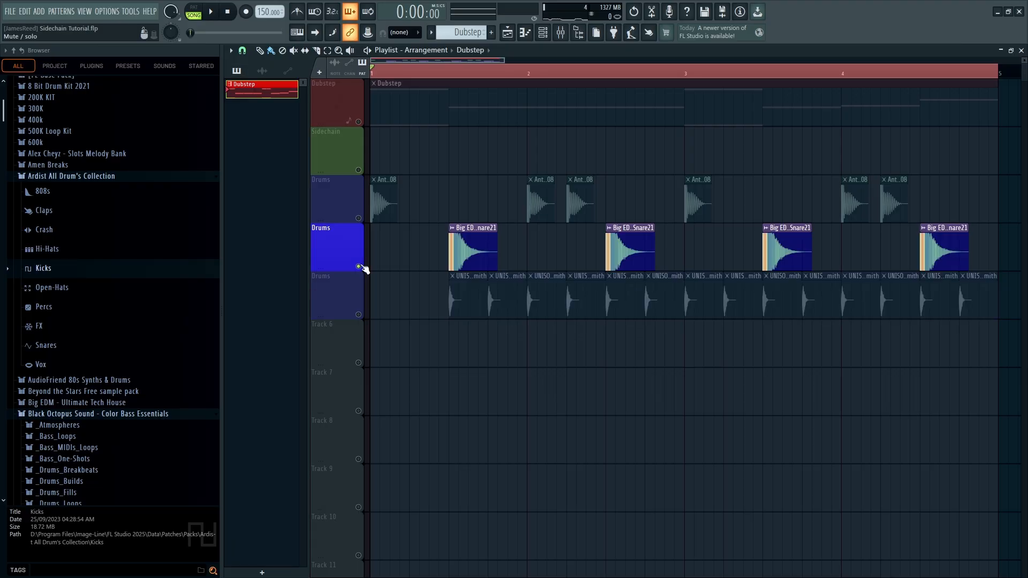
{"action": "left_click", "coordinate": [559, 32]}
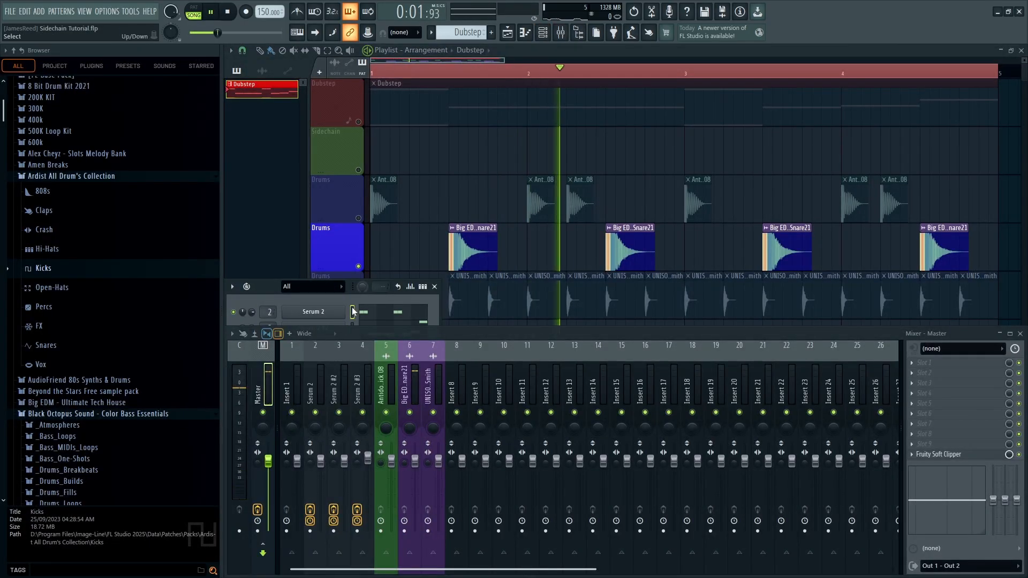
{"action": "key", "text": "F5"}
{"action": "left_click", "coordinate": [531, 36]}
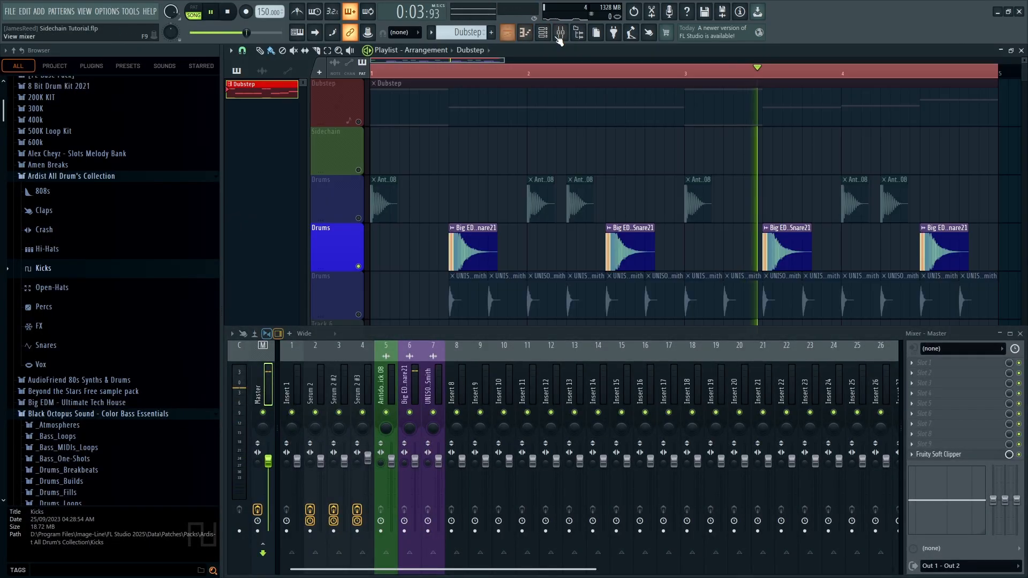
{"action": "key", "text": "F9"}
{"action": "key", "text": "space"}
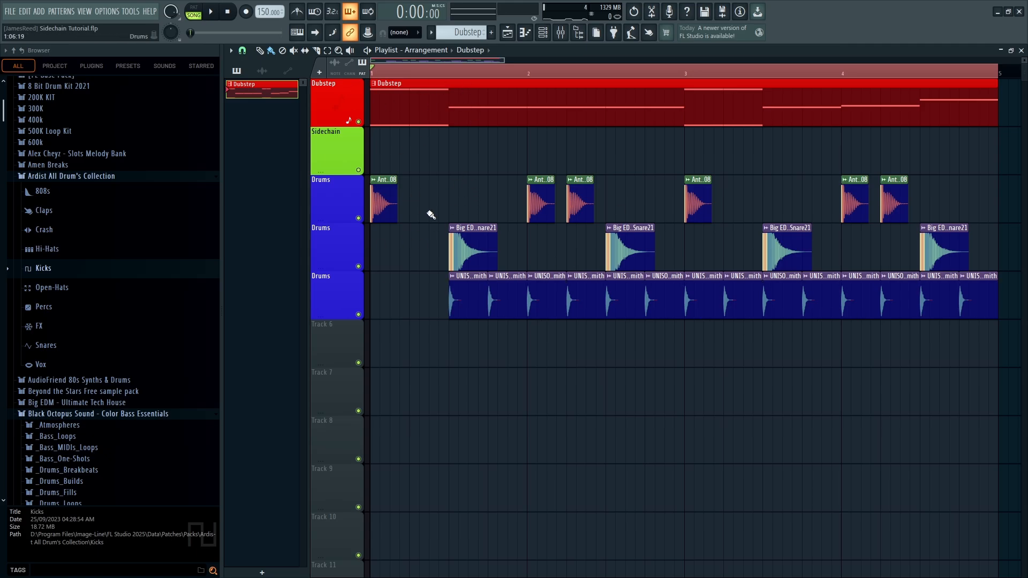
{"action": "key", "text": "space"}
{"action": "key", "text": "space"}
Loop the opening beat around the first kicks and play it back
{"action": "left_click", "coordinate": [420, 75]}
{"action": "left_click_drag", "start_coordinate": [405, 73], "coordinate": [369, 72]}
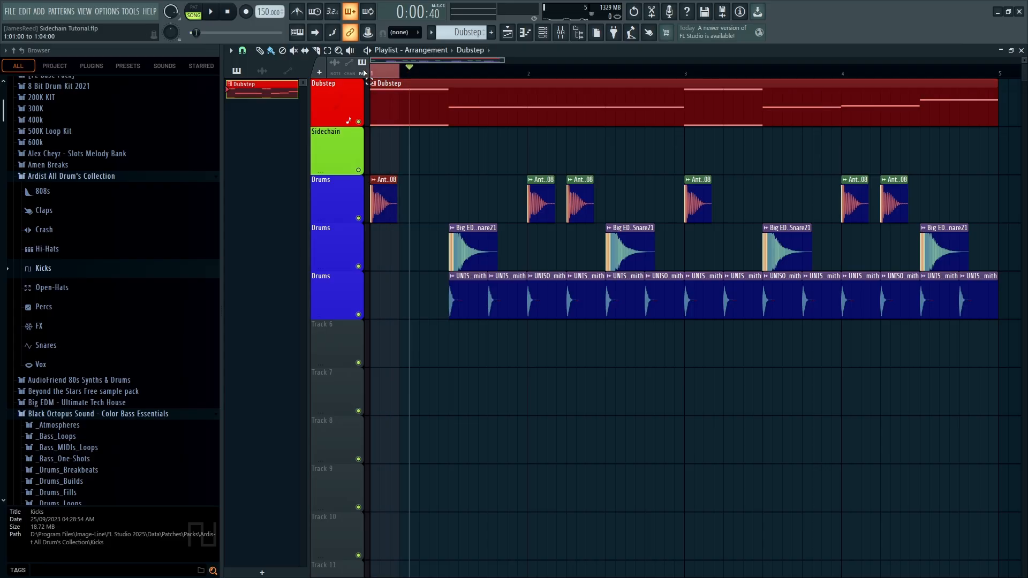
{"action": "key", "text": "space"}
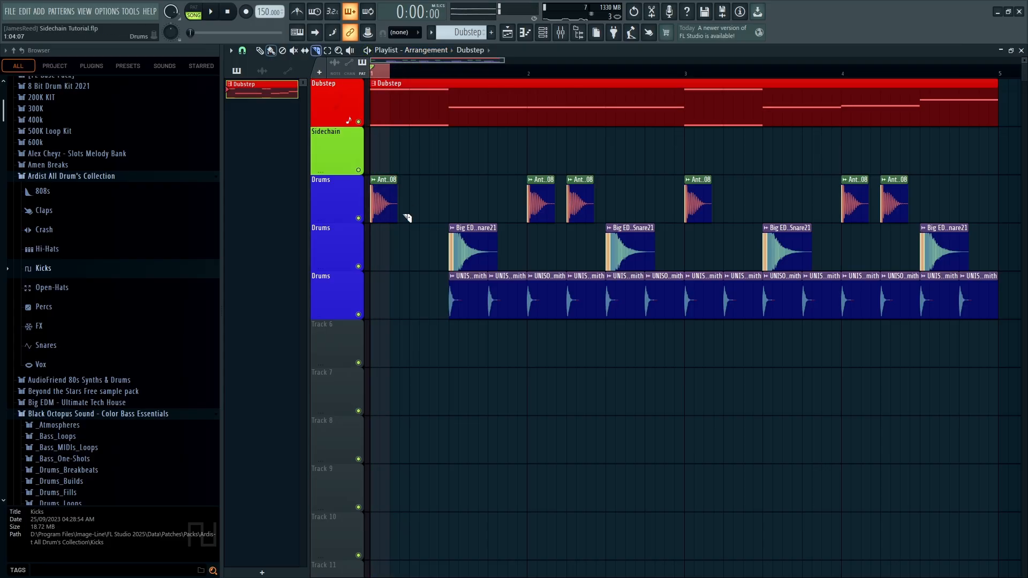
{"action": "key", "text": "space"}
Shorten the tails of the kick clips on the first Drums track
{"action": "left_click_drag", "start_coordinate": [559, 213], "coordinate": [592, 211]}
{"action": "right_click", "coordinate": [714, 218]}
{"action": "right_click", "coordinate": [869, 215]}
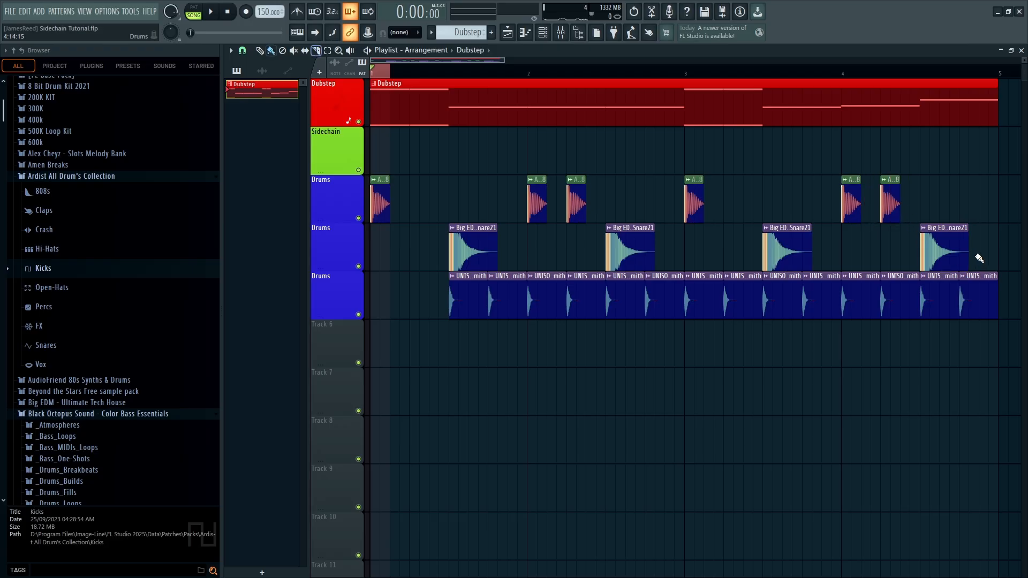
{"action": "left_click_drag", "start_coordinate": [975, 259], "coordinate": [448, 247]}
Open the mixer below the playlist and scroll through its inserts
{"action": "left_click", "coordinate": [560, 32]}
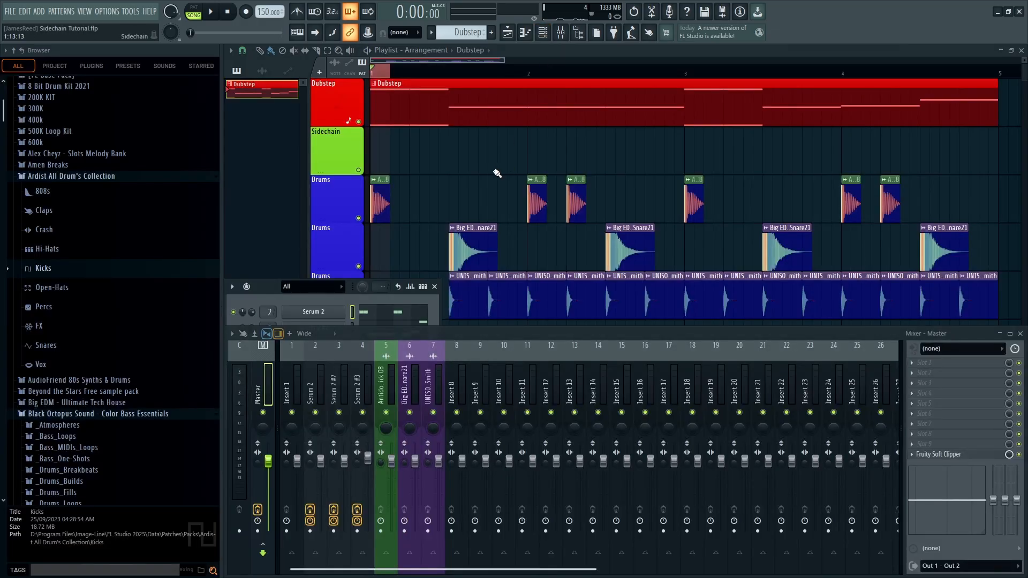
{"action": "scroll", "coordinate": [402, 268], "scroll_direction": "down", "scroll_amount": 10}
{"action": "scroll", "coordinate": [403, 268], "scroll_direction": "down", "scroll_amount": 3}
{"action": "scroll", "coordinate": [374, 202], "scroll_direction": "up", "scroll_amount": 15}
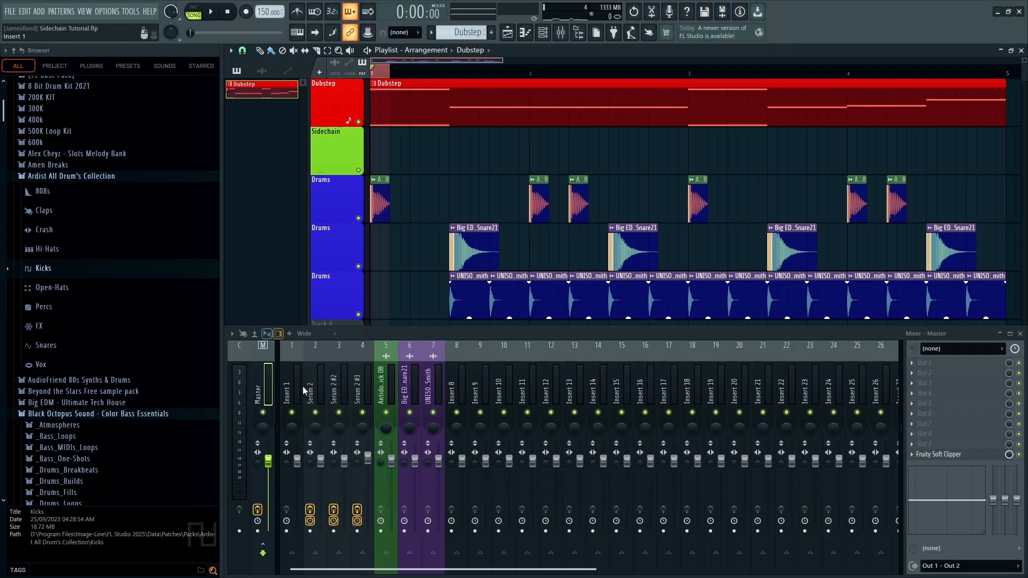
Dock Insert 1 on the left, next to the Master track
{"action": "right_click", "coordinate": [303, 386]}
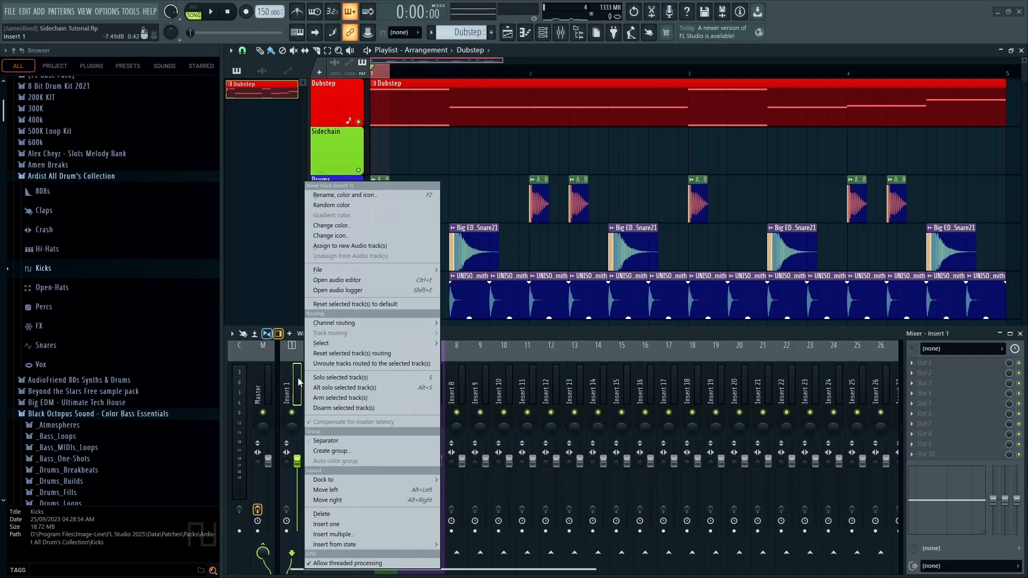
{"action": "mouse_move", "coordinate": [349, 479]}
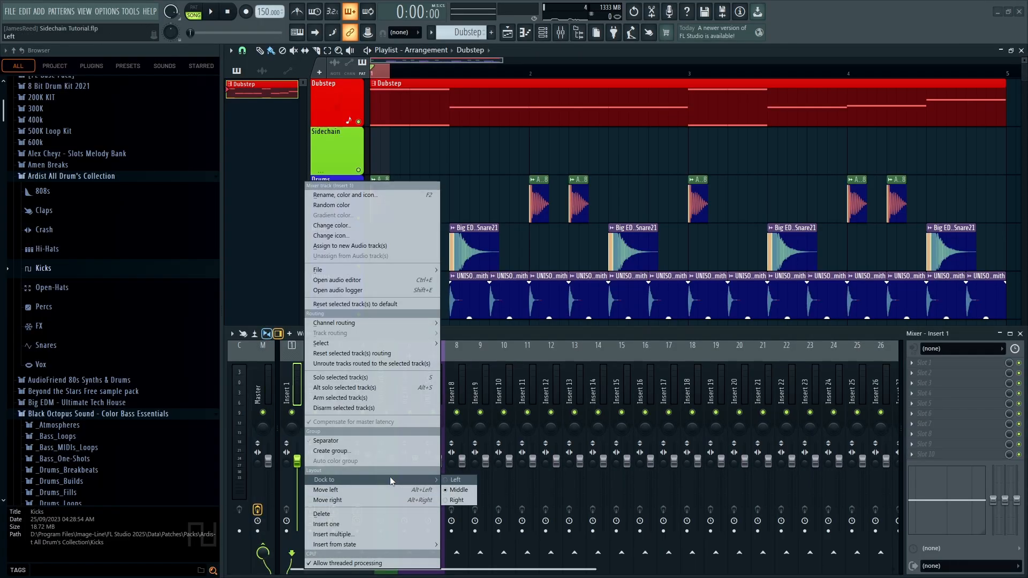
{"action": "left_click", "coordinate": [454, 479]}
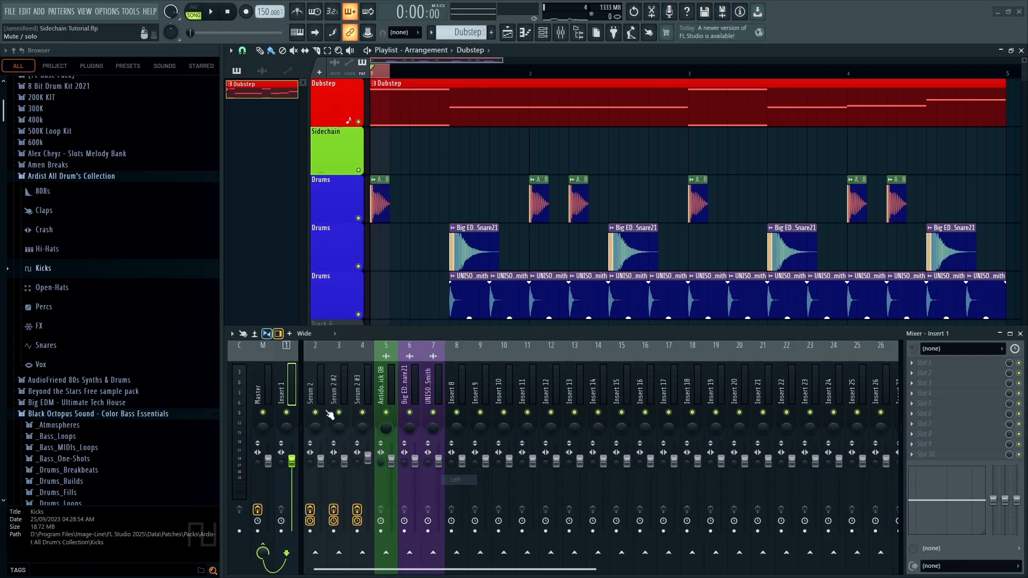
{"action": "left_click", "coordinate": [270, 385]}
{"action": "scroll", "coordinate": [438, 373], "scroll_direction": "down", "scroll_amount": 5}
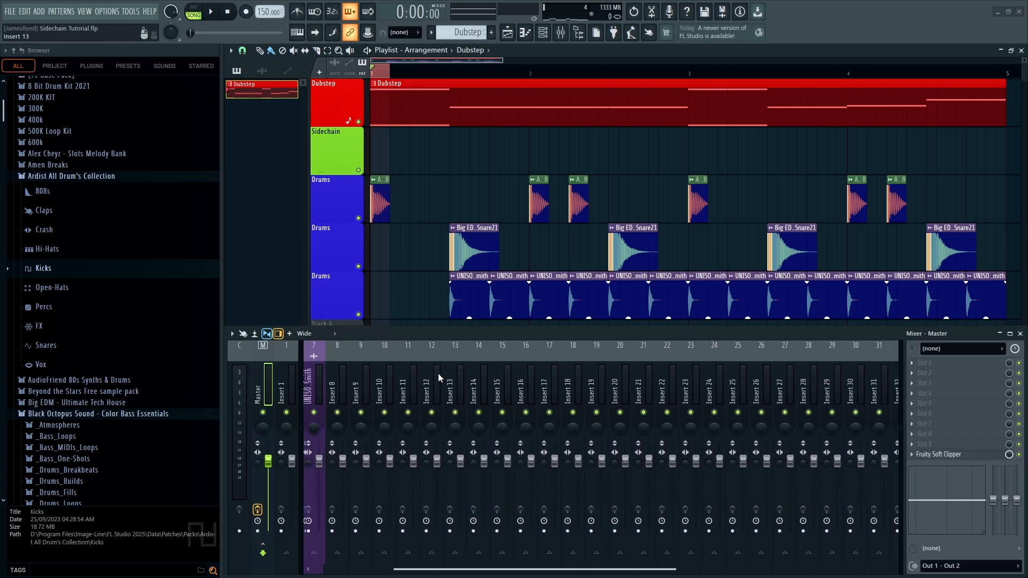
{"action": "scroll", "coordinate": [438, 374], "scroll_direction": "up", "scroll_amount": 5}
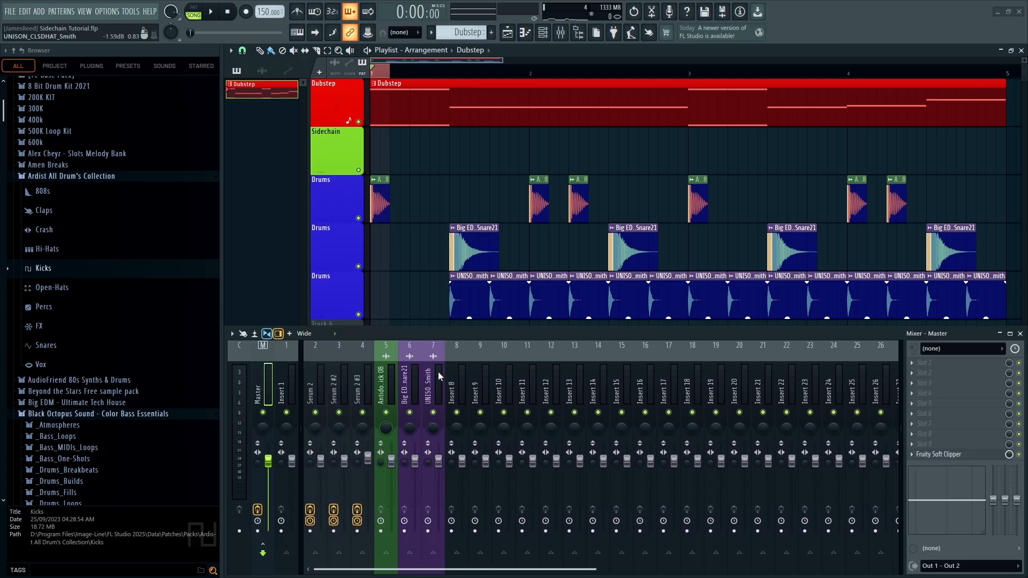
{"action": "scroll", "coordinate": [438, 374], "scroll_direction": "down", "scroll_amount": 5}
{"action": "scroll", "coordinate": [437, 374], "scroll_direction": "up", "scroll_amount": 5}
Colour Insert 1 Lemon Lime and name it 'Sidechain'
{"action": "right_click", "coordinate": [287, 383]}
{"action": "left_click", "coordinate": [351, 190]}
{"action": "left_click", "coordinate": [408, 362]}
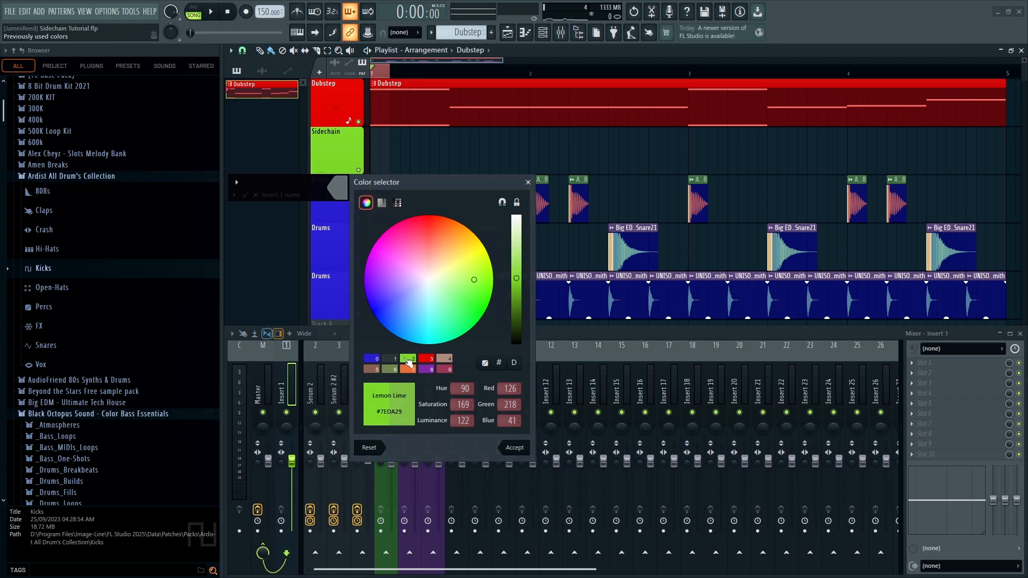
{"action": "key", "text": "Return"}
{"action": "type", "text": "Sidechain"}
{"action": "key", "text": "Return"}
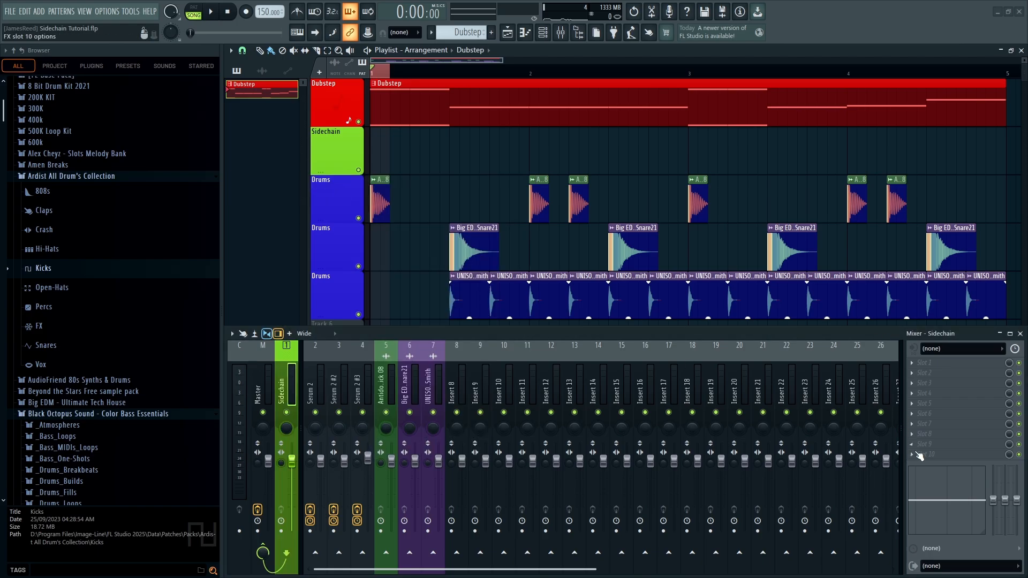
Select all three Serum 2 mixer tracks, inserts 2–4, together
{"action": "left_click", "coordinate": [334, 373]}
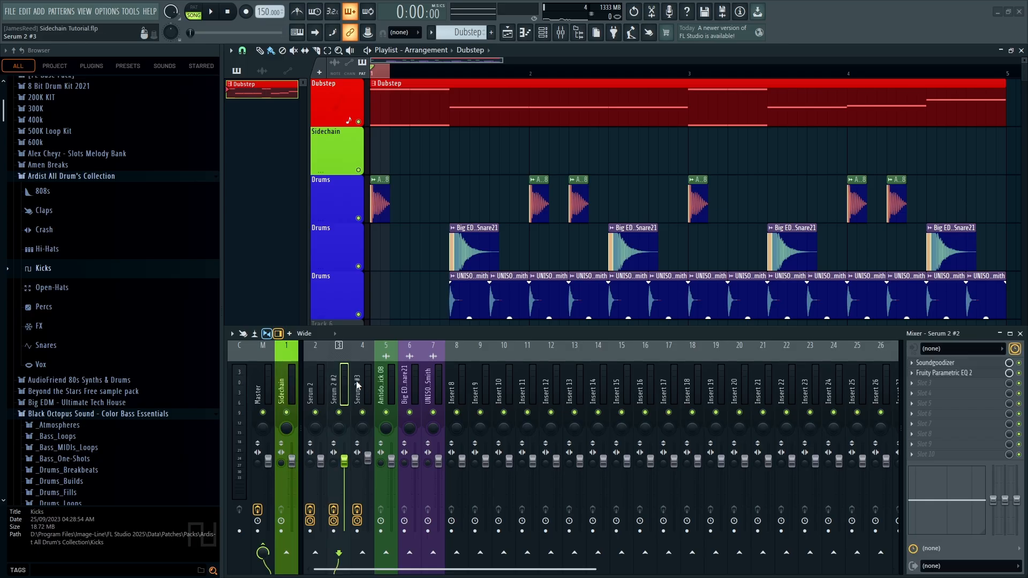
{"action": "left_click", "coordinate": [316, 374]}
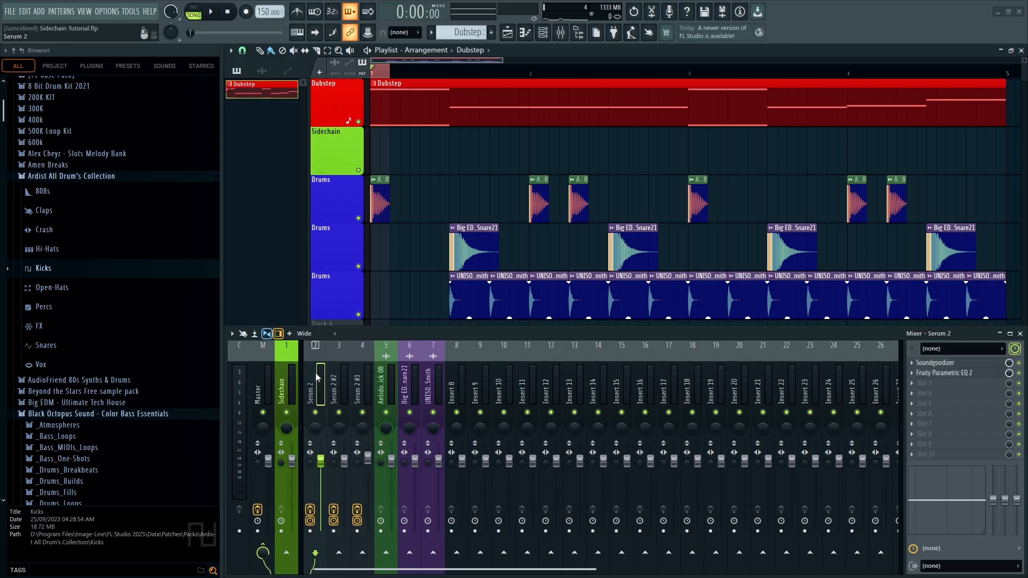
{"action": "left_click", "coordinate": [340, 390]}
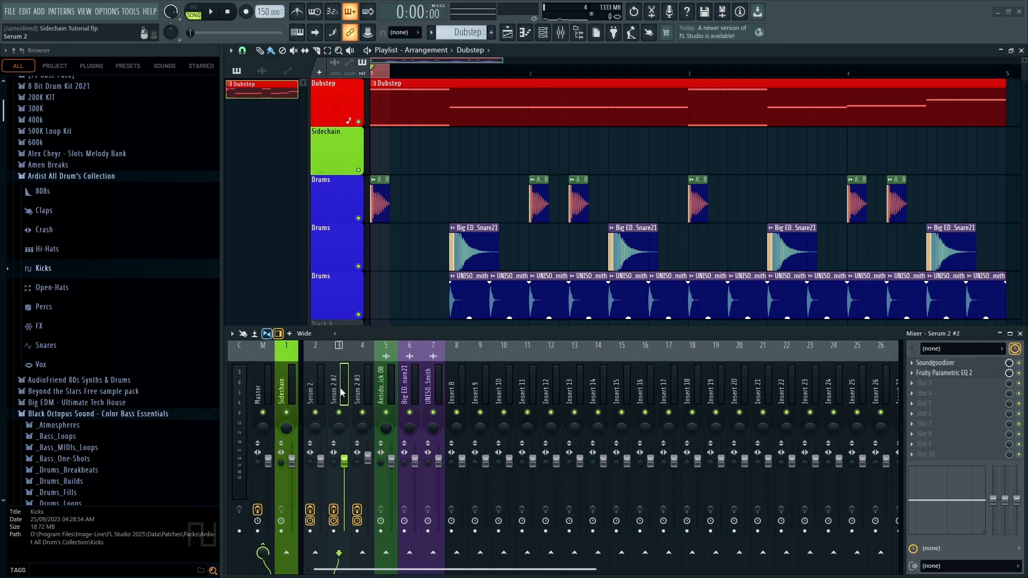
{"action": "left_click_drag", "start_coordinate": [362, 389], "coordinate": [302, 375]}
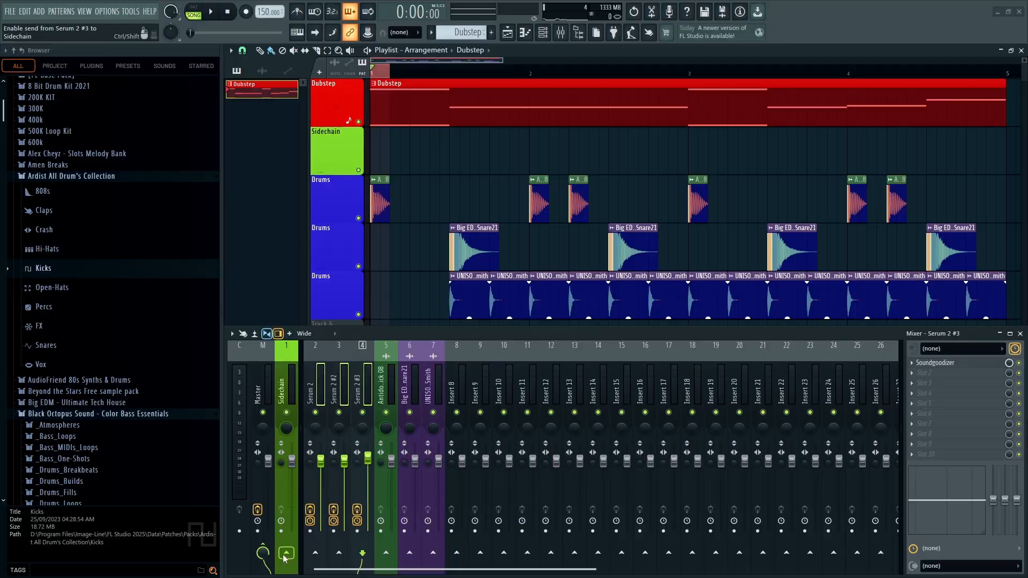
Route the selected tracks only to Sidechain, then play the song to check
{"action": "right_click", "coordinate": [287, 551]}
{"action": "left_click", "coordinate": [293, 540]}
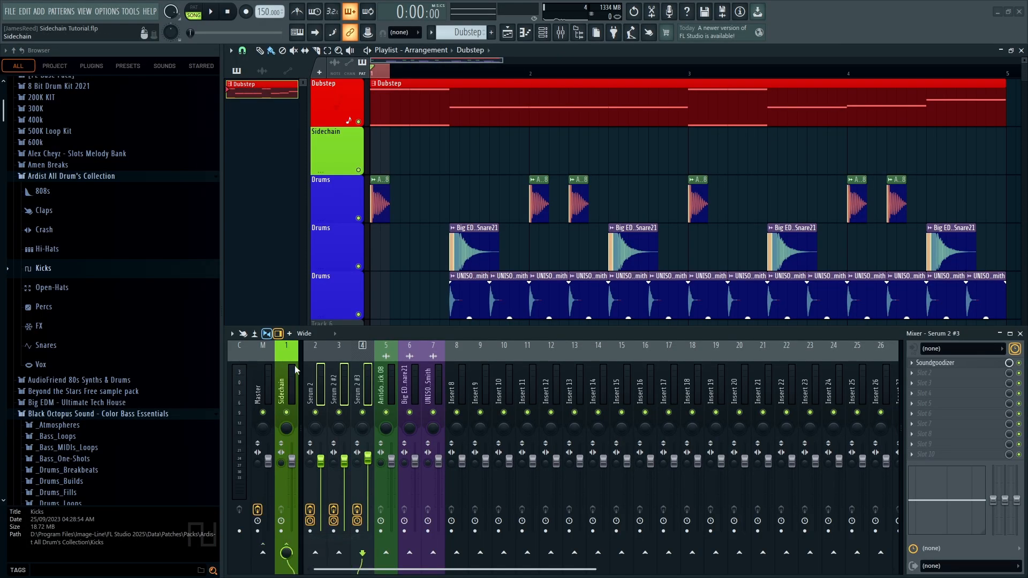
{"action": "key", "text": "space"}
{"action": "key", "text": "space"}
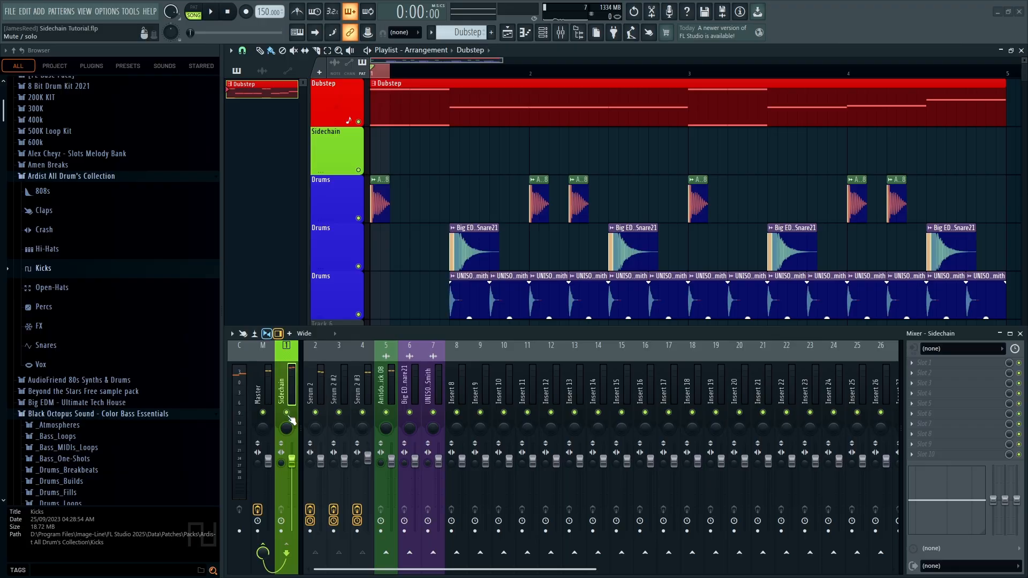
{"action": "key", "text": "Left"}
{"action": "key", "text": "space"}
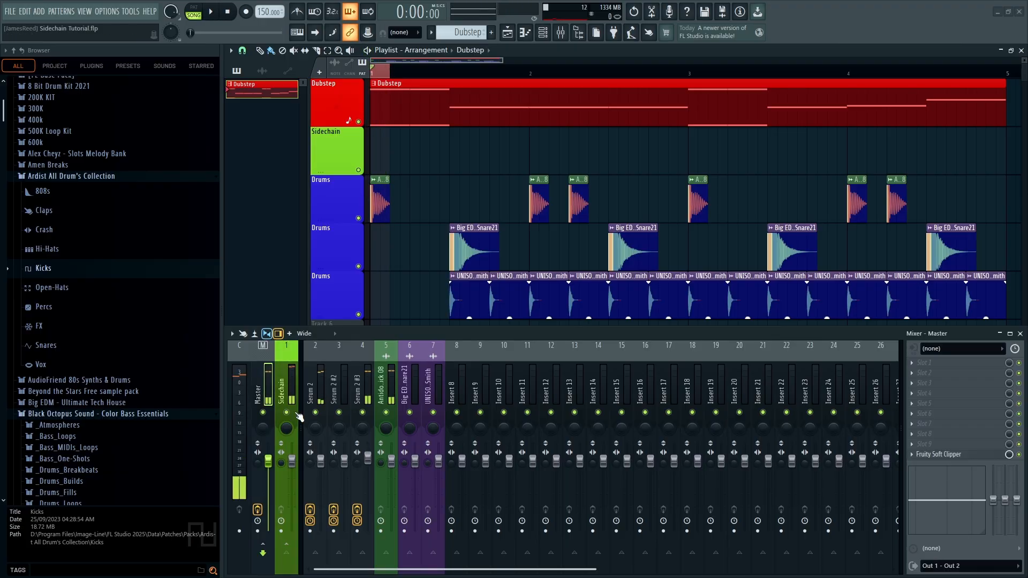
Select the Sidechain mixer track, adjusting its volume and resetting it to default
{"action": "left_click", "coordinate": [432, 388]}
{"action": "left_click", "coordinate": [412, 386]}
{"action": "left_click", "coordinate": [390, 390]}
{"action": "left_click", "coordinate": [294, 390]}
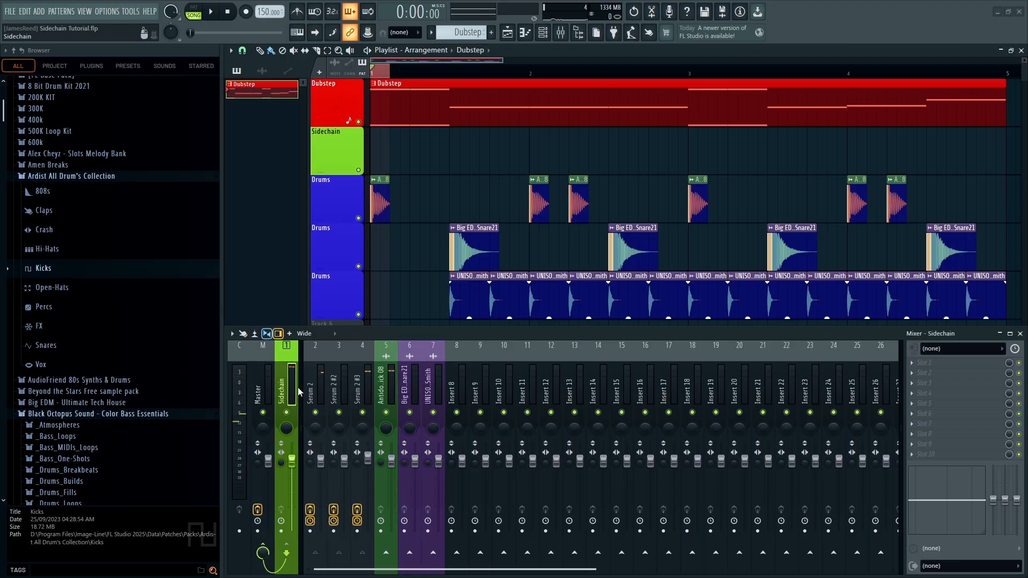
{"action": "right_click", "coordinate": [296, 471]}
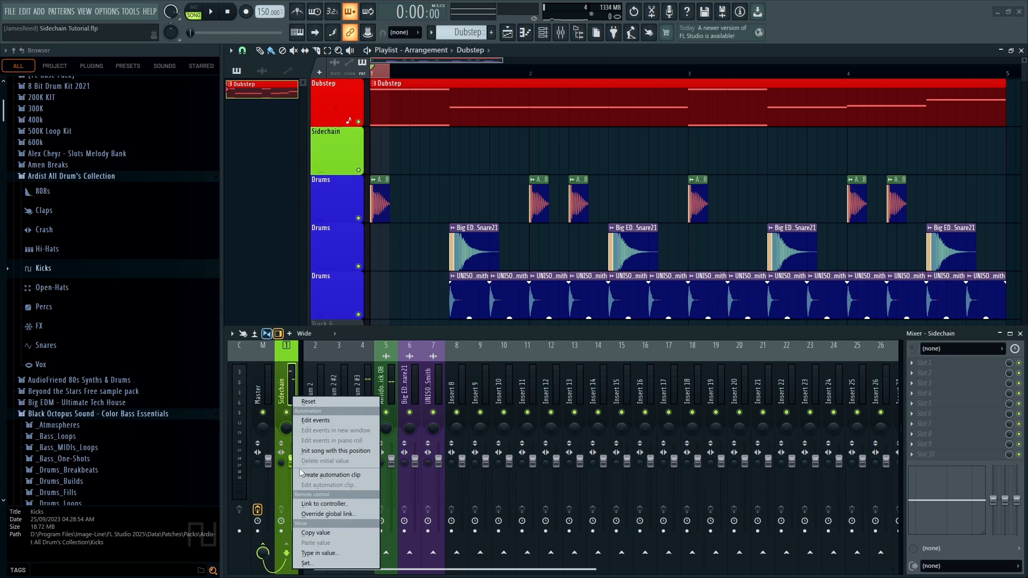
{"action": "left_click", "coordinate": [307, 474]}
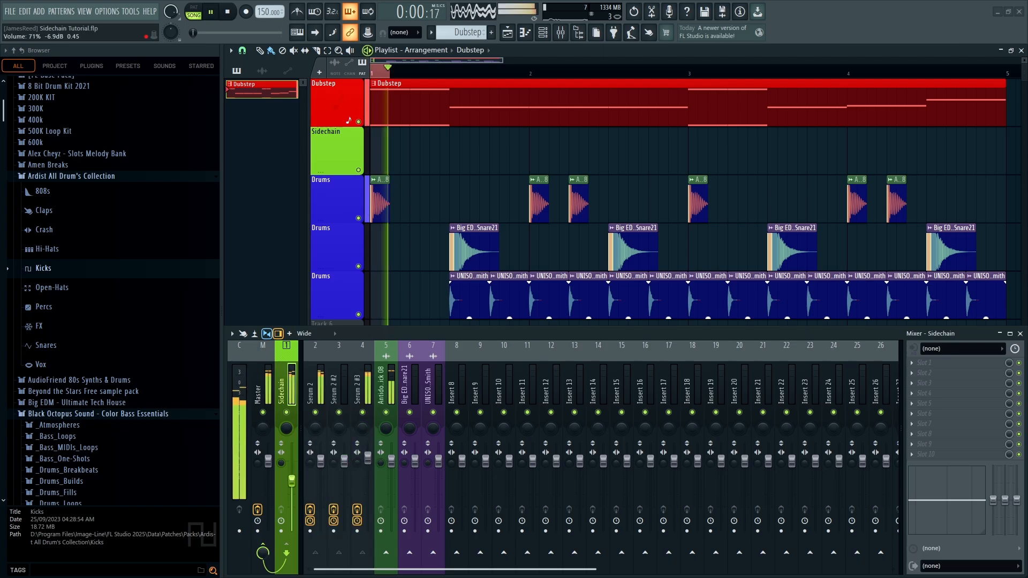
{"action": "right_click", "coordinate": [292, 471]}
{"action": "left_click", "coordinate": [302, 403]}
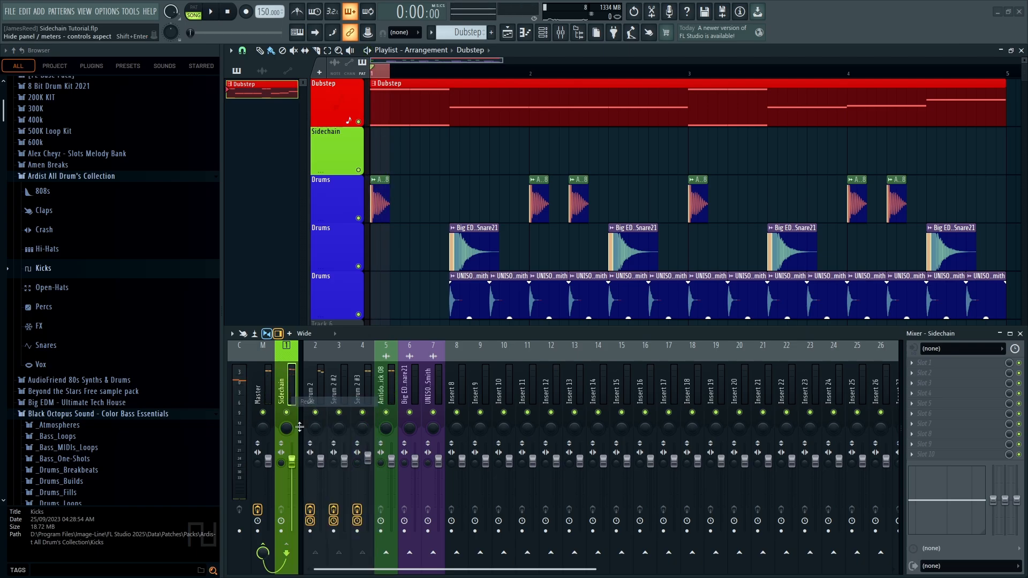
Create an automation clip from the Sidechain volume fader and hide the mixer
{"action": "right_click", "coordinate": [298, 465]}
{"action": "right_click", "coordinate": [295, 466]}
{"action": "left_click", "coordinate": [315, 477]}
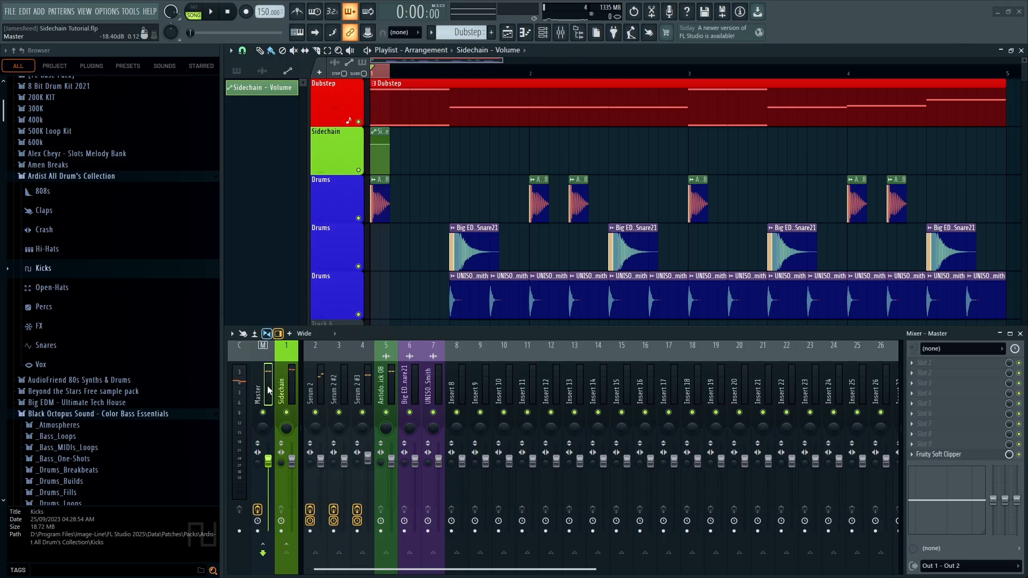
{"action": "key", "text": "F9"}
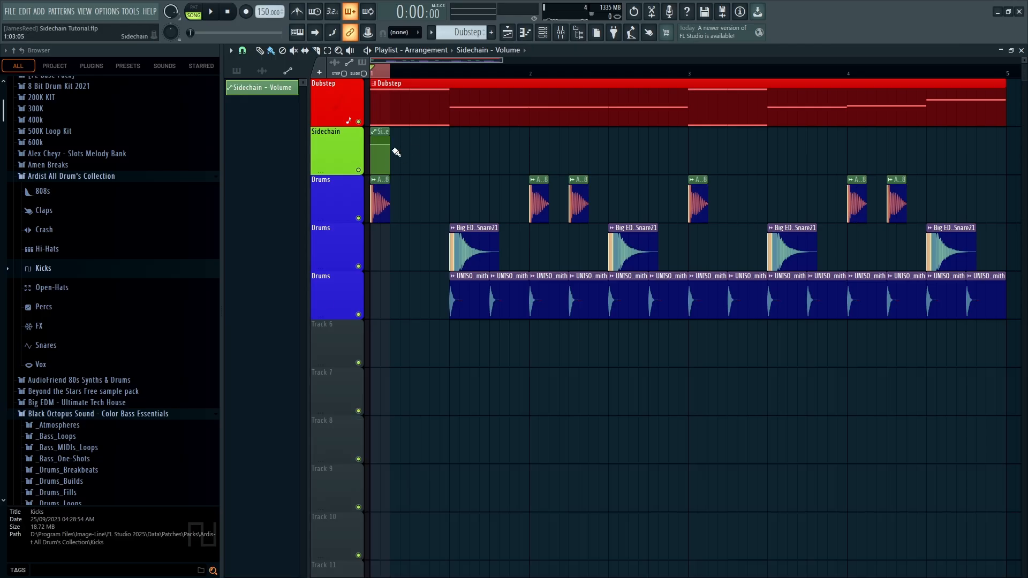
Show the mixer, make then clear a 1:05–2:02 time selection, and return to song start
{"action": "left_click", "coordinate": [558, 39]}
{"action": "left_click", "coordinate": [388, 74]}
{"action": "left_click_drag", "start_coordinate": [415, 75], "coordinate": [605, 73]}
{"action": "key", "text": "ctrl+d"}
{"action": "left_click", "coordinate": [227, 11]}
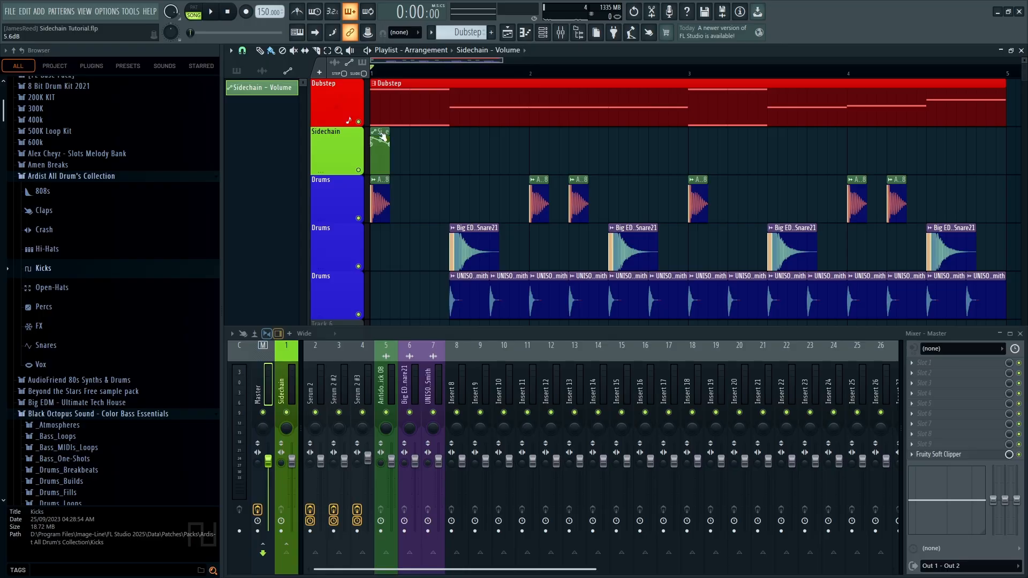
Type 0.5 as the value of the clip's middle envelope point
{"action": "right_click", "coordinate": [382, 157]}
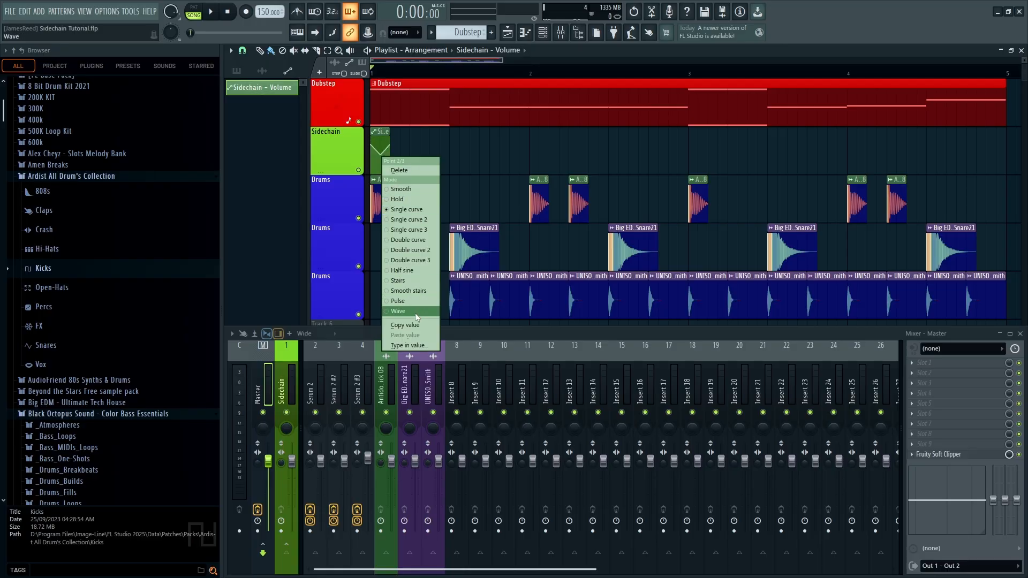
{"action": "left_click", "coordinate": [403, 346]}
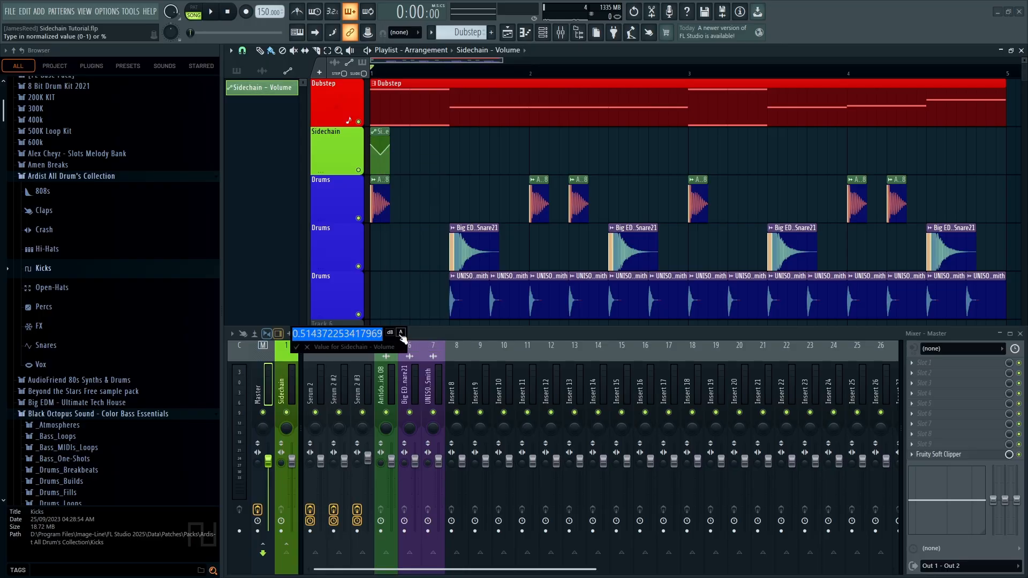
{"action": "left_click_drag", "start_coordinate": [300, 332], "coordinate": [489, 335]}
{"action": "left_click", "coordinate": [343, 337]}
{"action": "key", "text": "BackSpace"}
{"action": "key", "text": "Return"}
{"action": "right_click", "coordinate": [384, 157]}
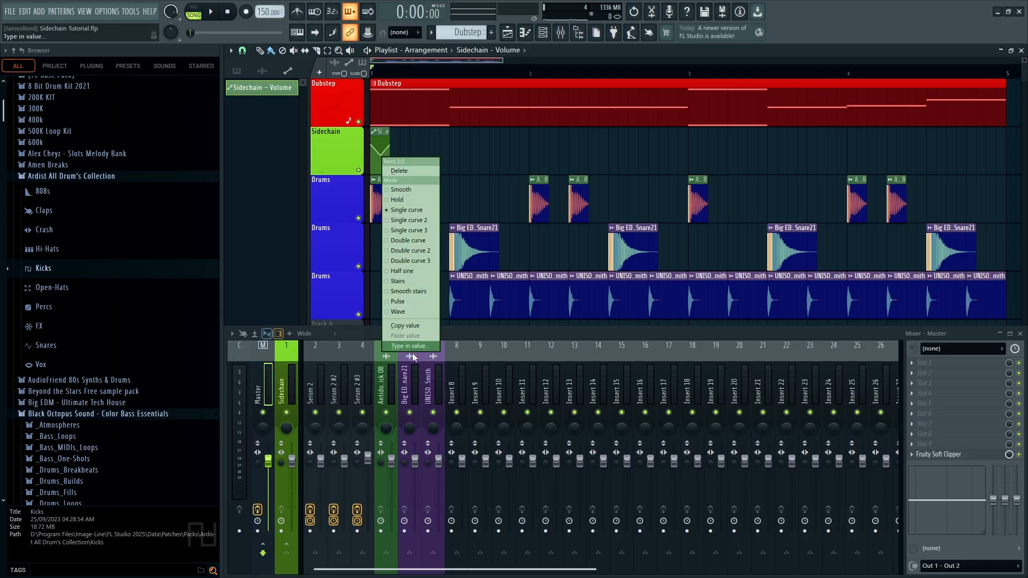
{"action": "left_click", "coordinate": [412, 357]}
Re-enter the middle point's value, switching between raw number and dB display
{"action": "right_click", "coordinate": [378, 156]}
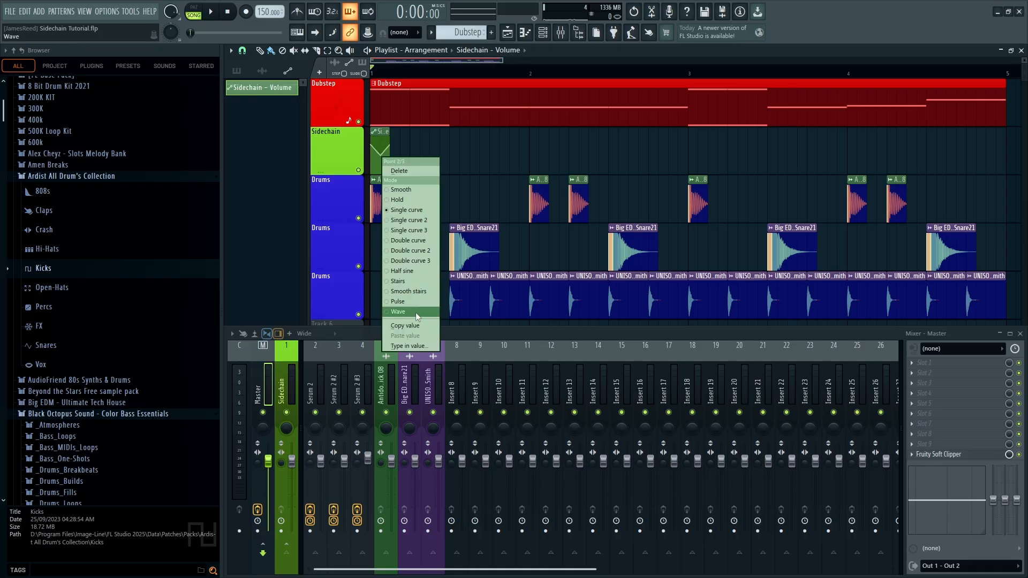
{"action": "left_click", "coordinate": [399, 343]}
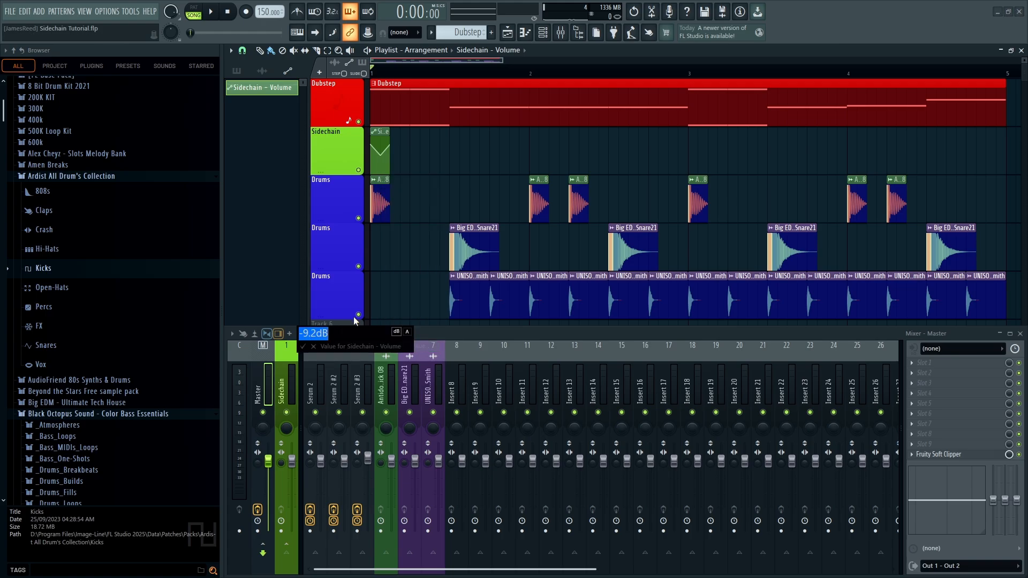
{"action": "left_click", "coordinate": [398, 331]}
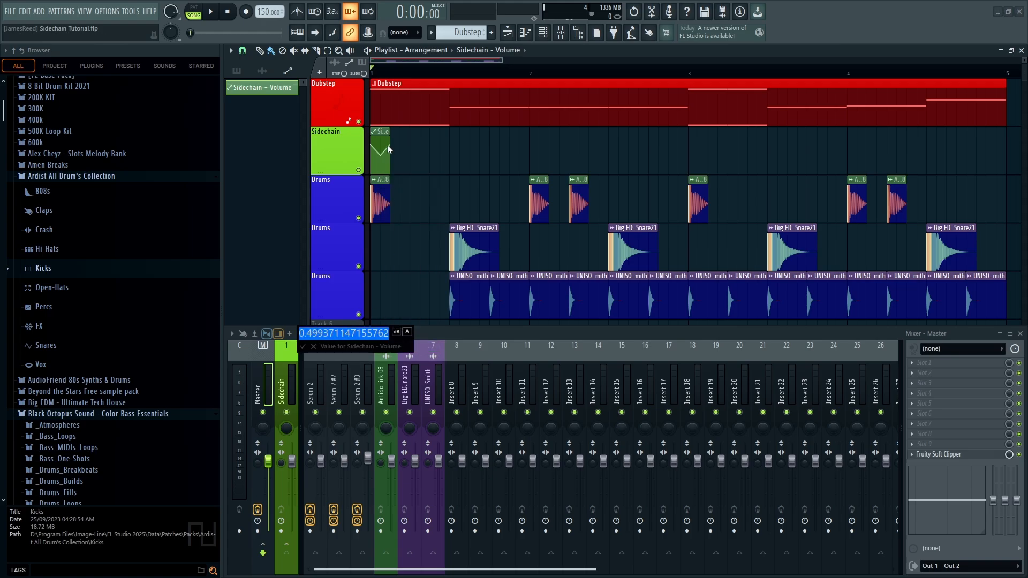
{"action": "left_click", "coordinate": [397, 333]}
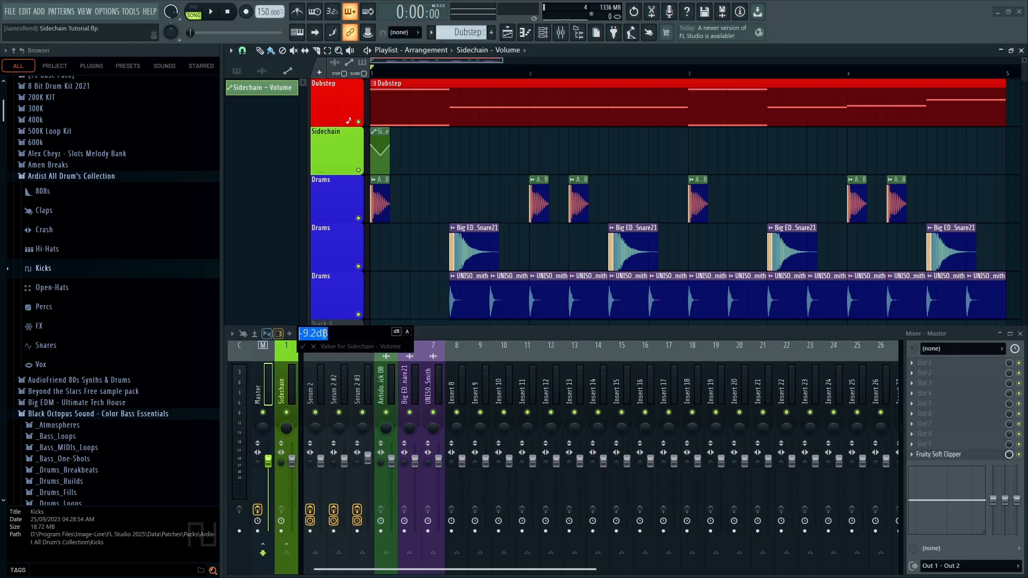
{"action": "key", "text": "Return"}
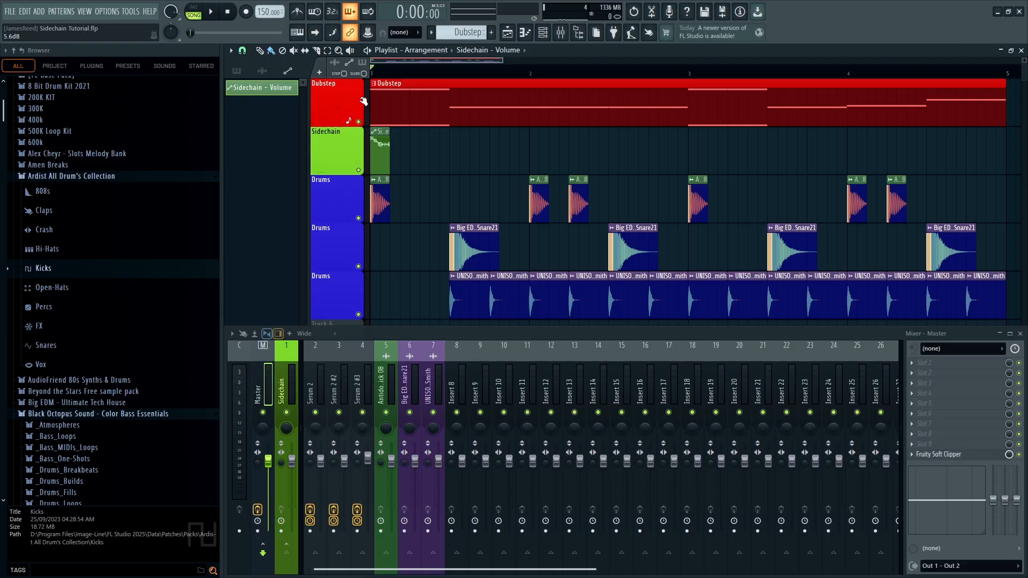
Pull the clip's first point down to silence and ease the curve to the second point
{"action": "key", "text": "space"}
{"action": "key", "text": "space"}
{"action": "left_click_drag", "start_coordinate": [372, 139], "coordinate": [355, 190]}
{"action": "key", "text": "space"}
{"action": "key", "text": "space"}
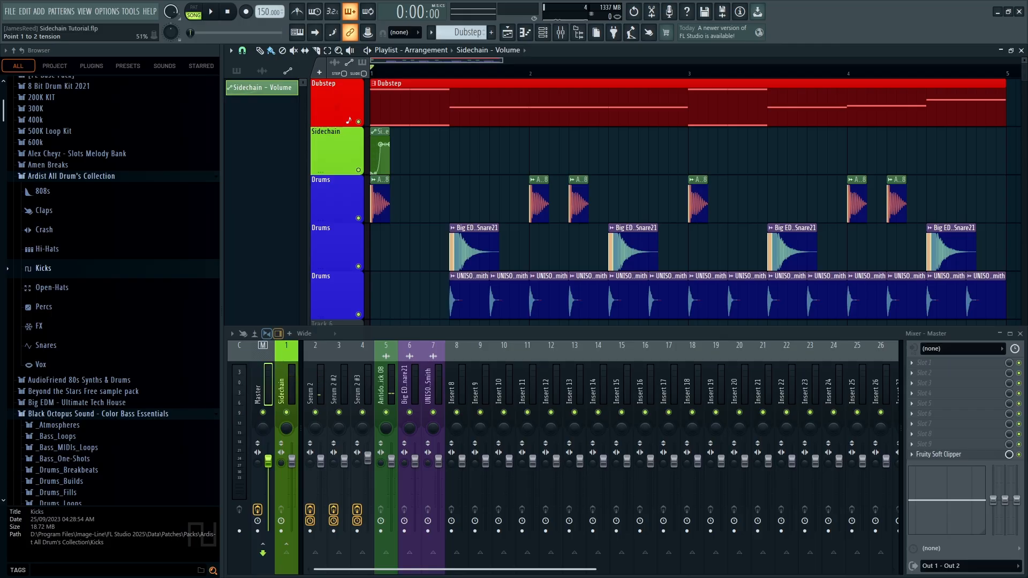
{"action": "left_click_drag", "start_coordinate": [376, 172], "coordinate": [375, 171]}
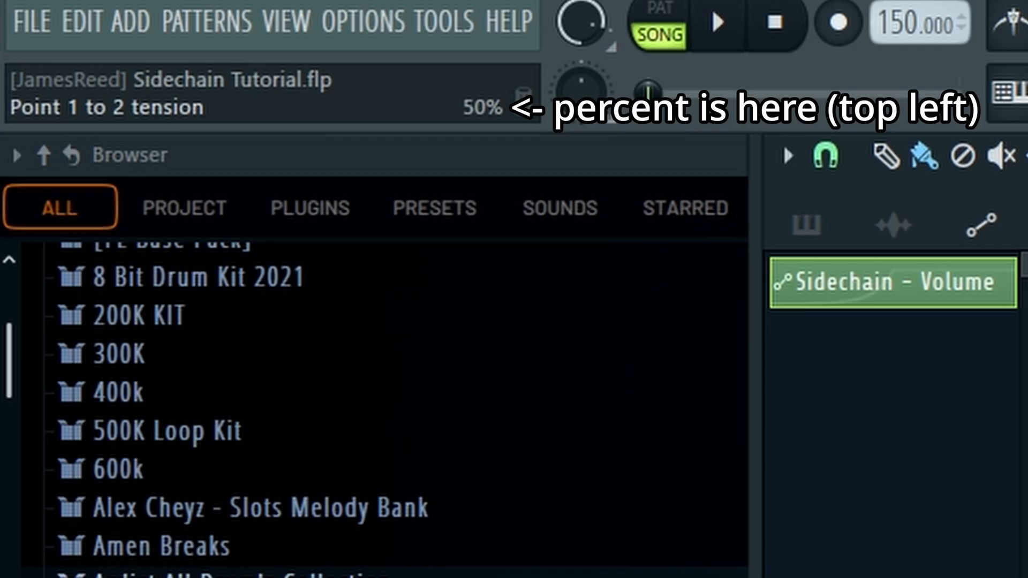
Place a copy of the ducking clip at 1:08 on the Sidechain track
{"action": "key", "text": "space"}
{"action": "key", "text": "space"}
{"action": "left_click_drag", "start_coordinate": [384, 132], "coordinate": [939, 131], "text": "shift"}
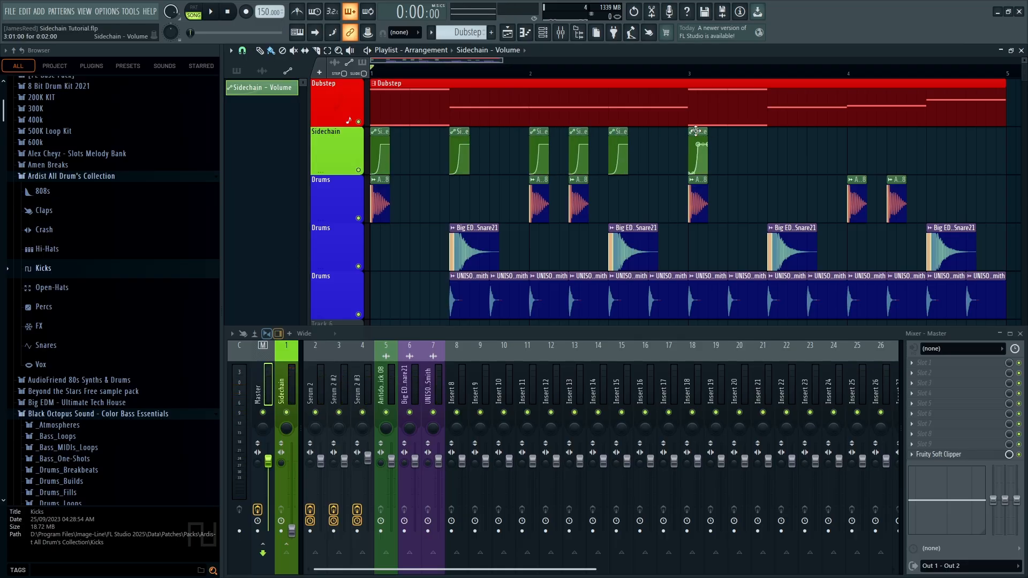
Paint ducking-clip copies at bar 3's middle and bar 4, then select the Dubstep clip
{"action": "left_click", "coordinate": [774, 132]}
{"action": "left_click", "coordinate": [816, 132]}
{"action": "key", "text": "space"}
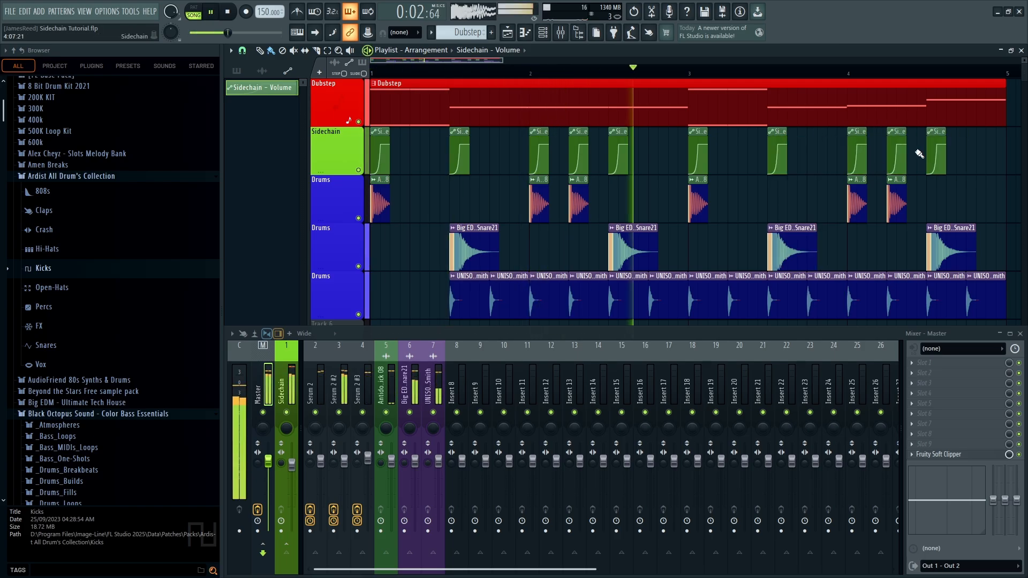
{"action": "left_click", "coordinate": [392, 121]}
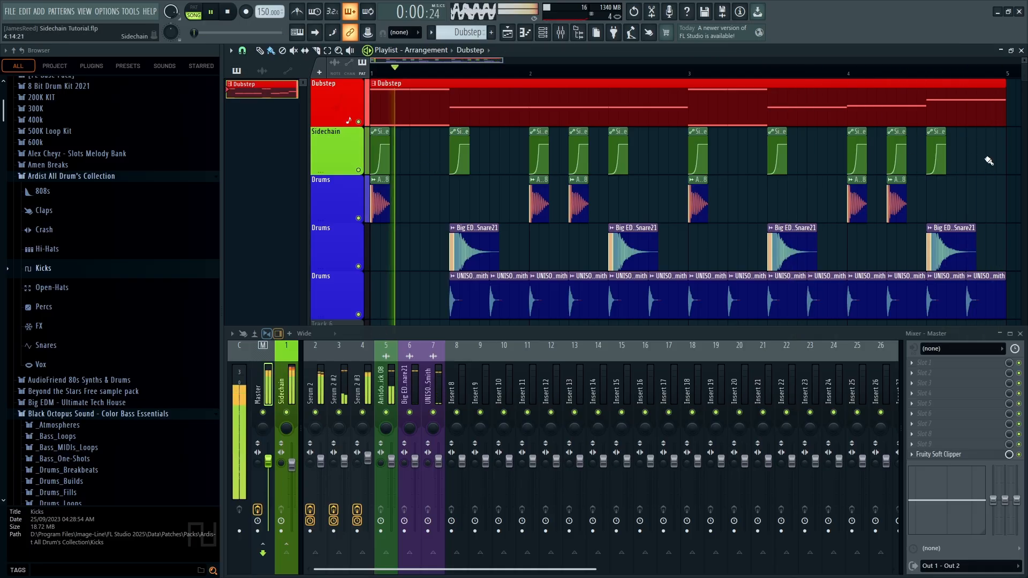
Stop playback and make a mid-song ducking clip current, briefly opening its settings
{"action": "key", "text": "space"}
{"action": "scroll", "coordinate": [341, 212], "scroll_direction": "up", "scroll_amount": 5}
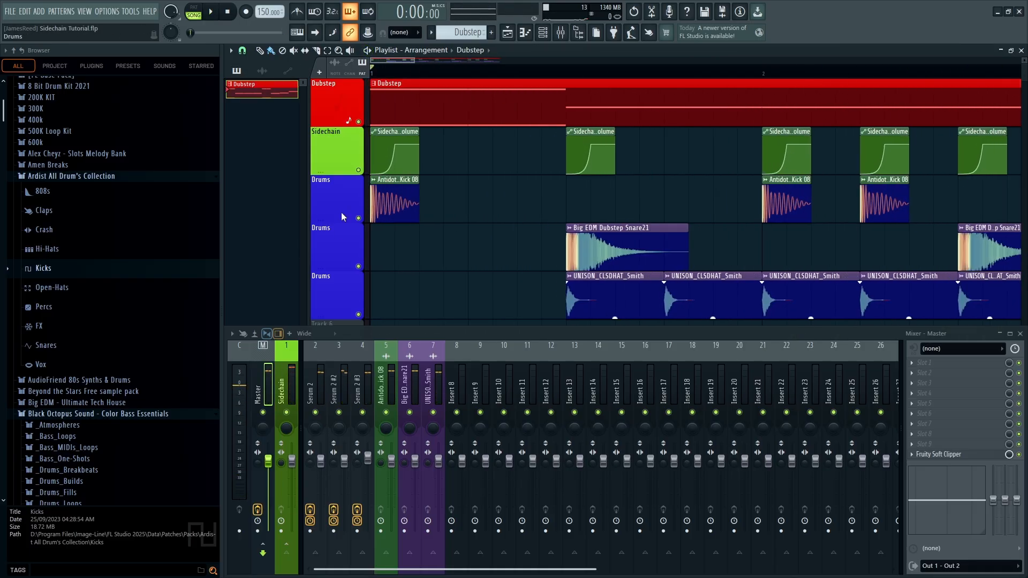
{"action": "scroll", "coordinate": [382, 166], "scroll_direction": "down", "scroll_amount": 5}
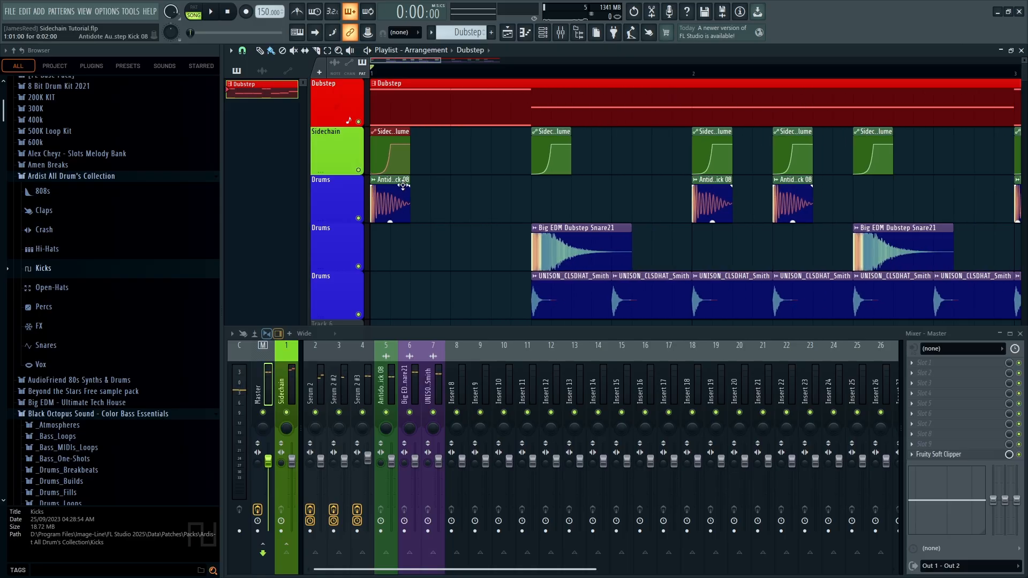
{"action": "scroll", "coordinate": [326, 200], "scroll_direction": "up", "scroll_amount": 3}
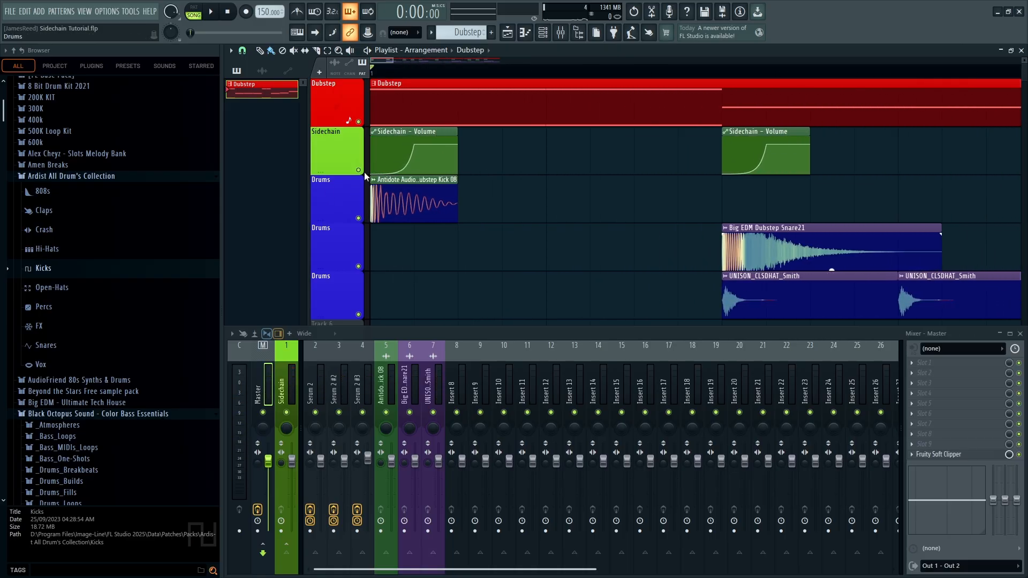
{"action": "left_click", "coordinate": [603, 133]}
{"action": "double_click", "coordinate": [604, 133]}
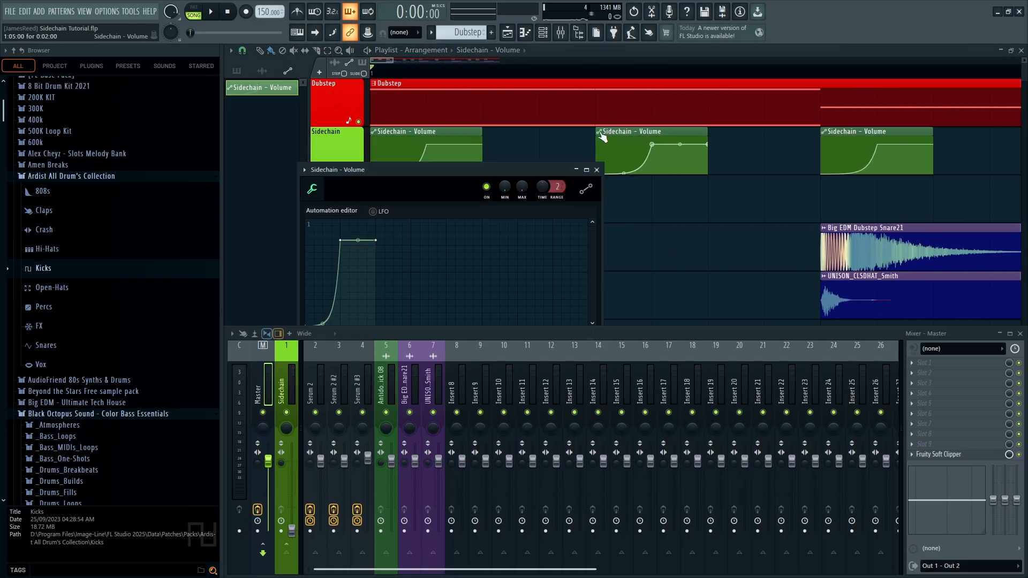
{"action": "key", "text": "Escape"}
Make that clip unique as Sidechain - Volume #2 and pull its first point to zero
{"action": "left_click", "coordinate": [599, 133]}
{"action": "left_click", "coordinate": [616, 254]}
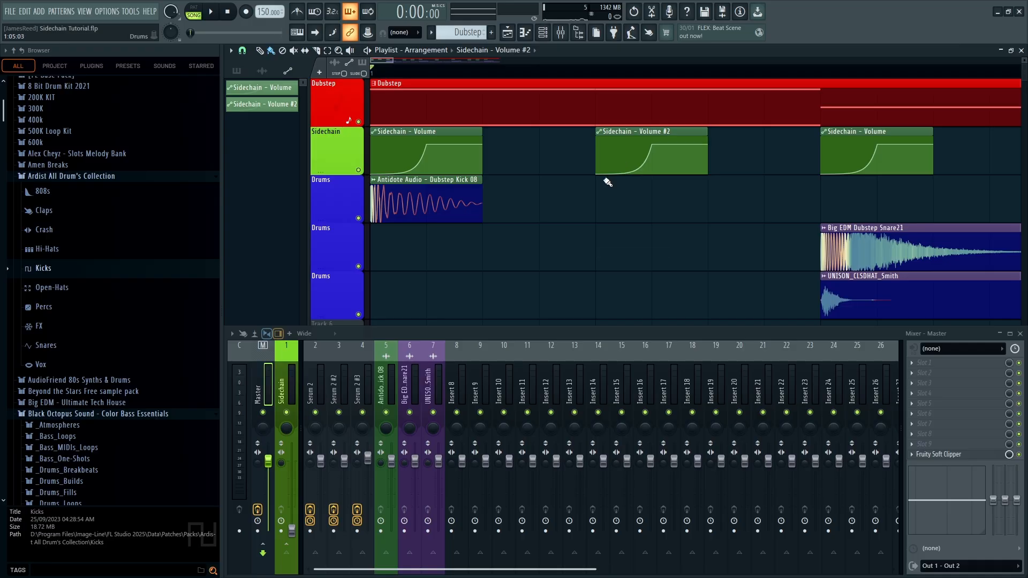
{"action": "left_click_drag", "start_coordinate": [598, 167], "coordinate": [598, 215]}
{"action": "right_click", "coordinate": [596, 146]}
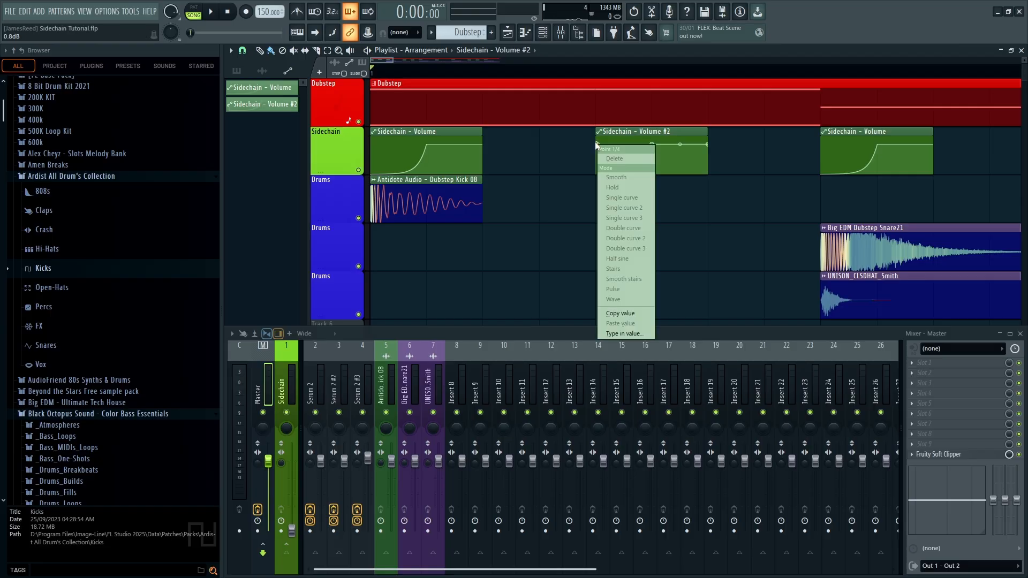
{"action": "left_click", "coordinate": [615, 330]}
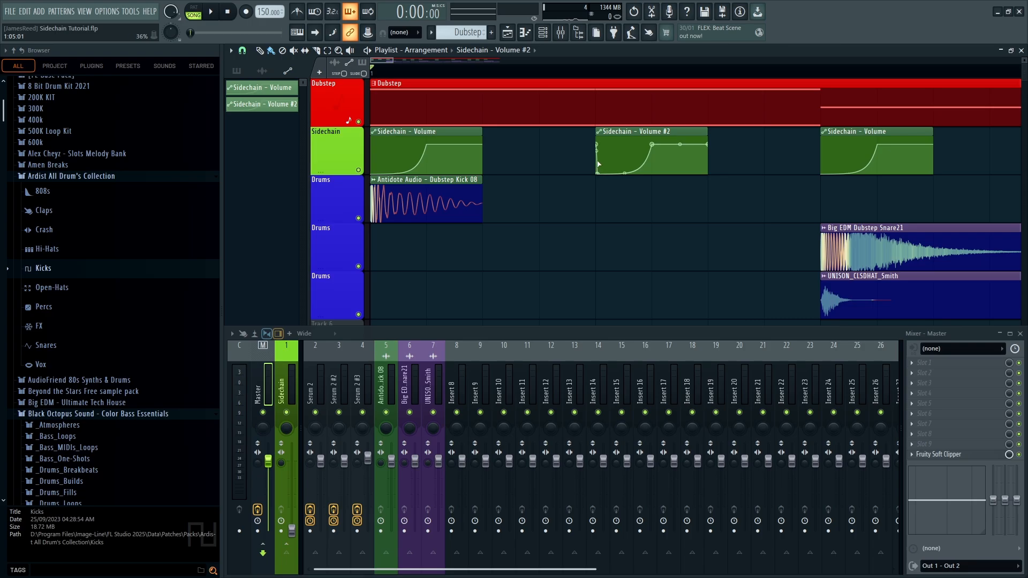
Delete the Sidechain - Volume #2 clip from the project
{"action": "right_click", "coordinate": [264, 104]}
{"action": "left_click", "coordinate": [318, 214]}
{"action": "scroll", "coordinate": [393, 106], "scroll_direction": "down", "scroll_amount": 8}
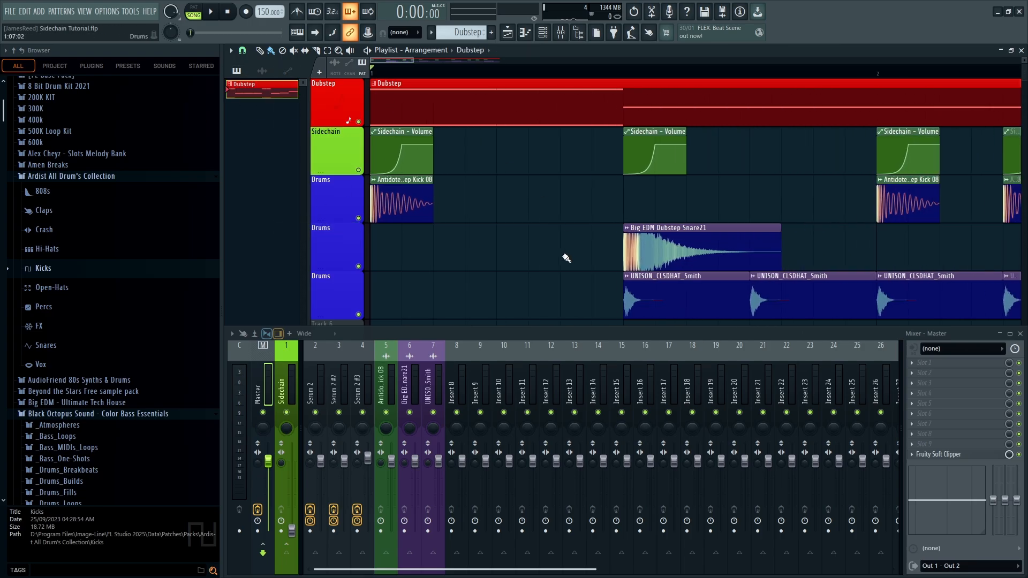
Play the song from the first bar to hear the ducking
{"action": "left_click", "coordinate": [411, 77]}
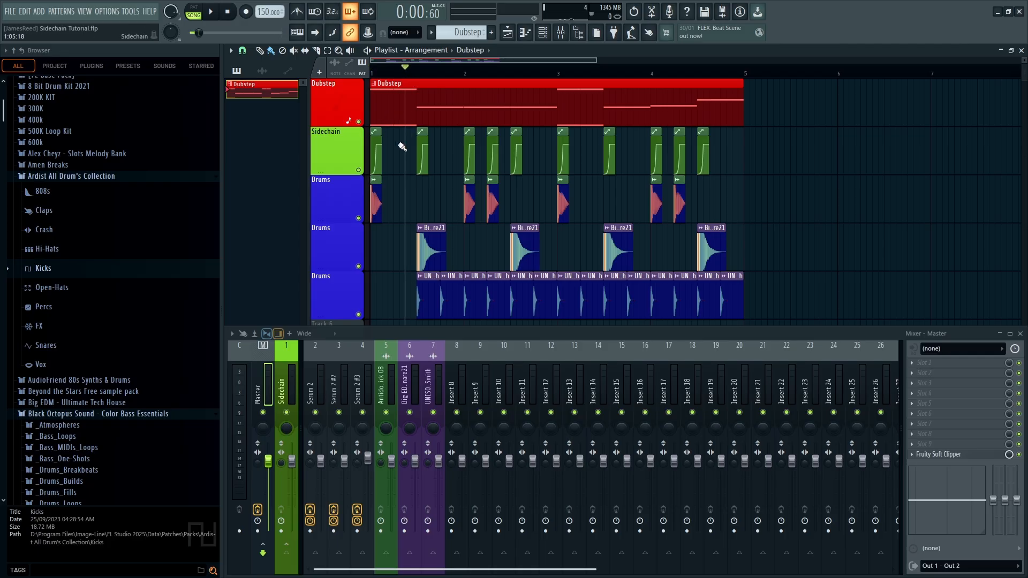
{"action": "key", "text": "space"}
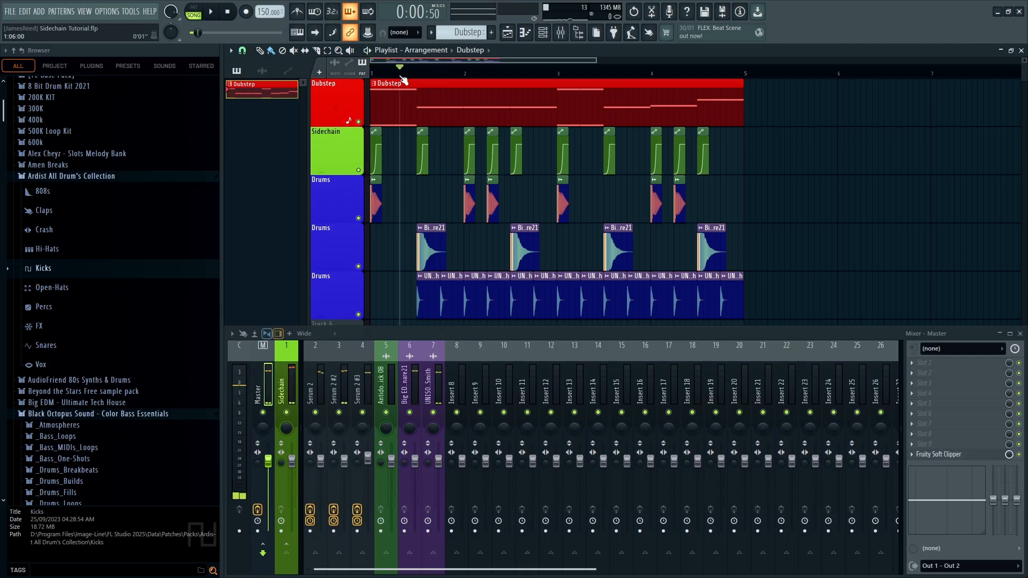
{"action": "key", "text": "space"}
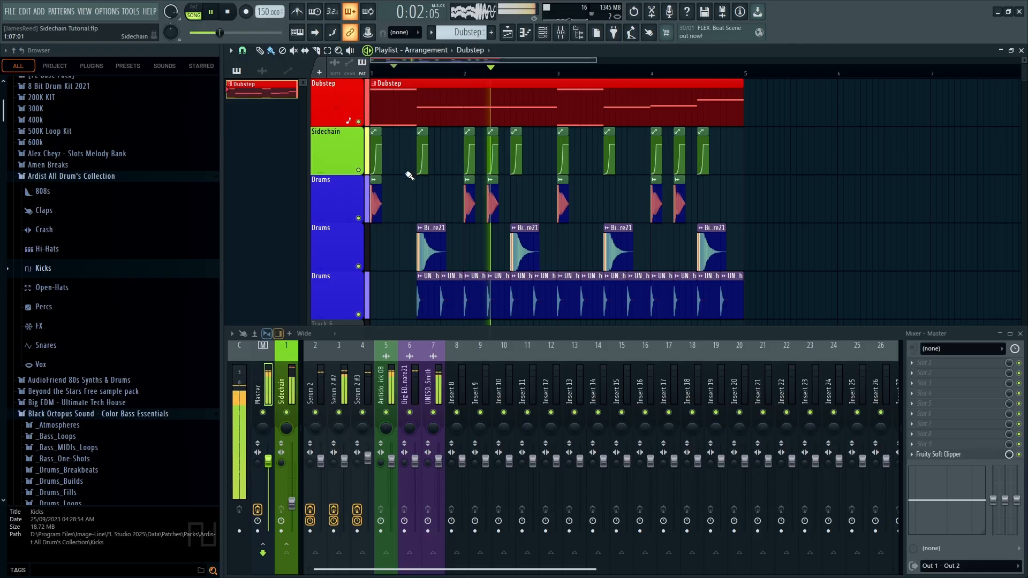
{"action": "key", "text": "space"}
{"action": "key", "text": "space"}
{"action": "key", "text": "space"}
{"action": "key", "text": "space"}
{"action": "key", "text": "space"}
{"action": "key", "text": "space"}
{"action": "key", "text": "space"}
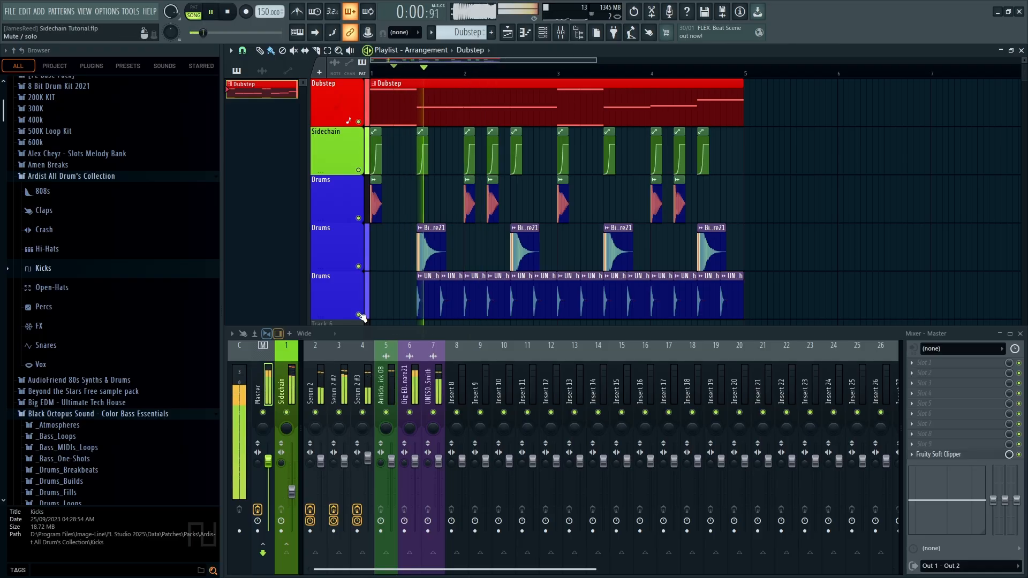
Select all Sidechain ducking clips and nudge them slightly earlier
{"action": "left_click_drag", "start_coordinate": [398, 152], "coordinate": [800, 153]}
{"action": "scroll", "coordinate": [416, 190], "scroll_direction": "up", "scroll_amount": 9}
{"action": "scroll", "coordinate": [485, 218], "scroll_direction": "up", "scroll_amount": 1}
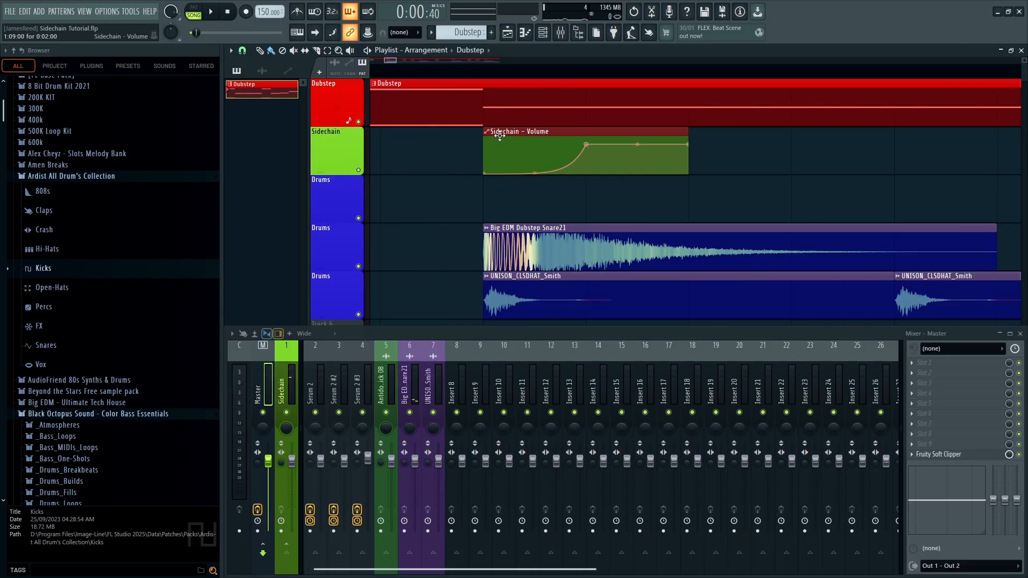
{"action": "key", "text": "shift+Left"}
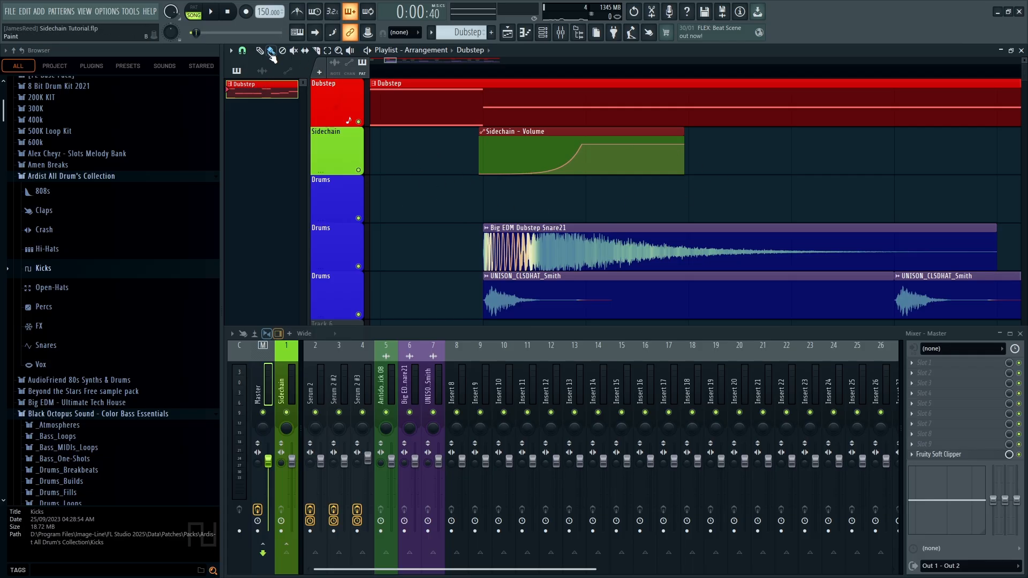
Set the playlist snapping to grid cells
{"action": "left_click", "coordinate": [243, 51]}
{"action": "left_click", "coordinate": [242, 52]}
{"action": "left_click", "coordinate": [242, 52]}
{"action": "left_click", "coordinate": [257, 87]}
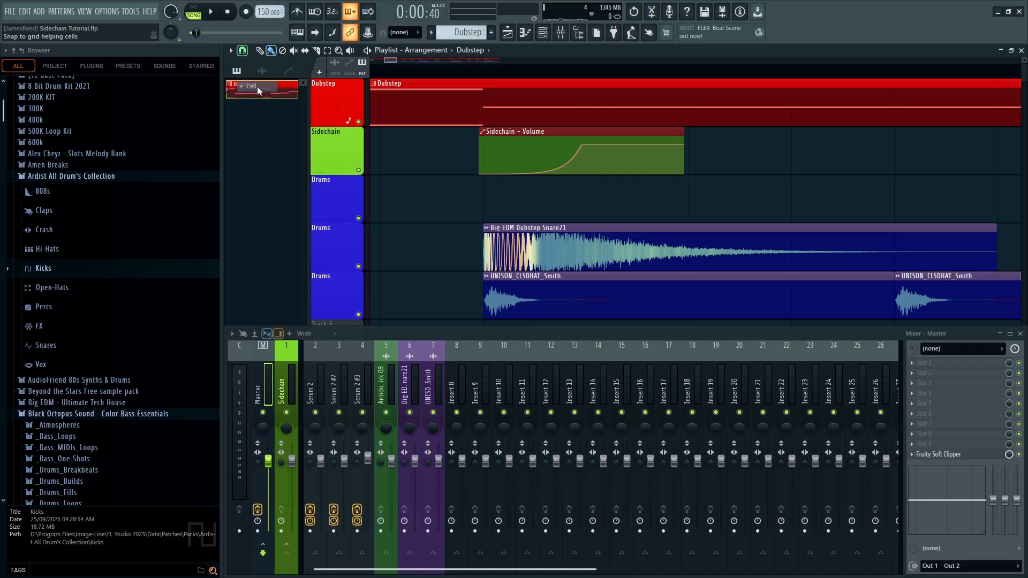
Zoom and scroll the playlist until bars 1–4 fill the window
{"action": "scroll", "coordinate": [434, 191], "scroll_direction": "right", "scroll_amount": 5}
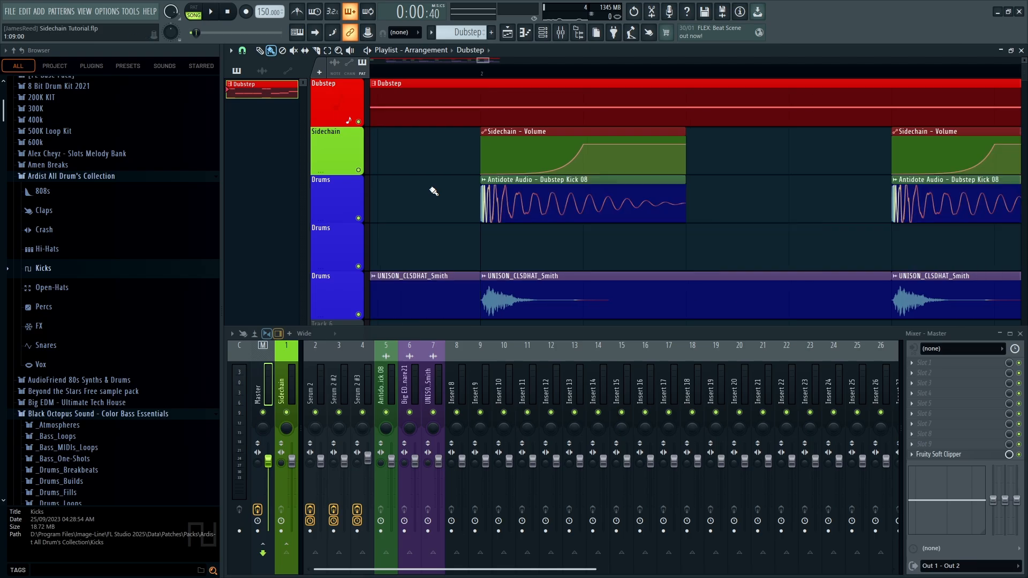
{"action": "scroll", "coordinate": [512, 193], "scroll_direction": "right", "scroll_amount": 2}
{"action": "scroll", "coordinate": [512, 194], "scroll_direction": "left", "scroll_amount": 2}
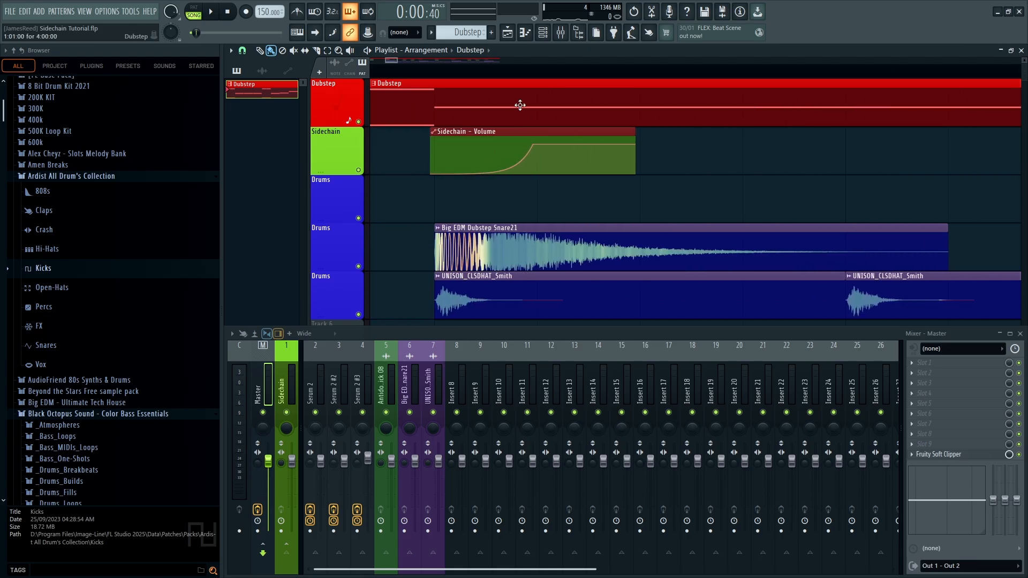
{"action": "scroll", "coordinate": [458, 200], "scroll_direction": "down", "scroll_amount": 6}
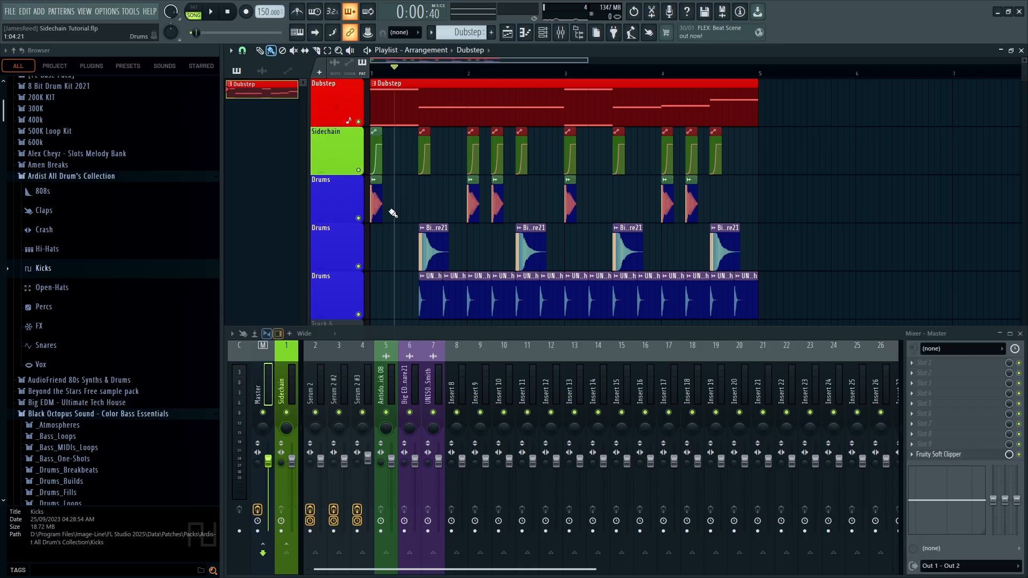
{"action": "scroll", "coordinate": [357, 210], "scroll_direction": "down", "scroll_amount": 2}
{"action": "scroll", "coordinate": [357, 210], "scroll_direction": "up", "scroll_amount": 4}
{"action": "scroll", "coordinate": [553, 207], "scroll_direction": "down", "scroll_amount": 3}
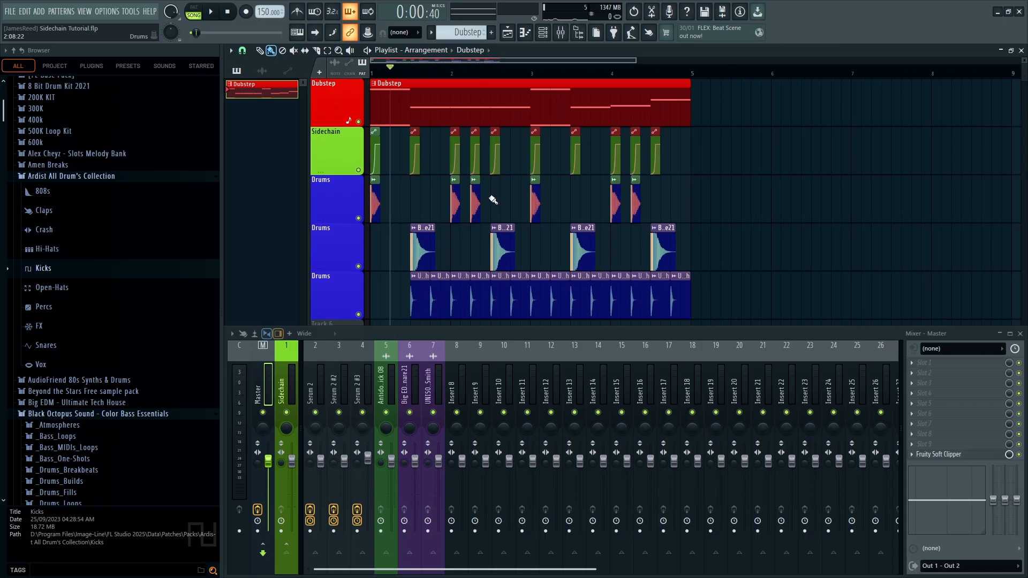
{"action": "left_click_drag", "start_coordinate": [633, 61], "coordinate": [505, 64]}
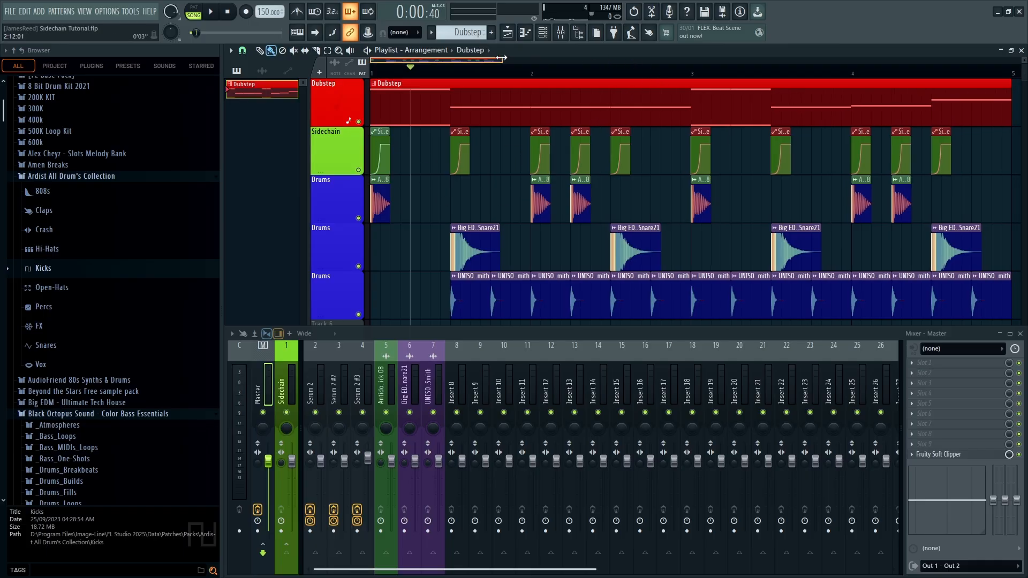
{"action": "key", "text": "space"}
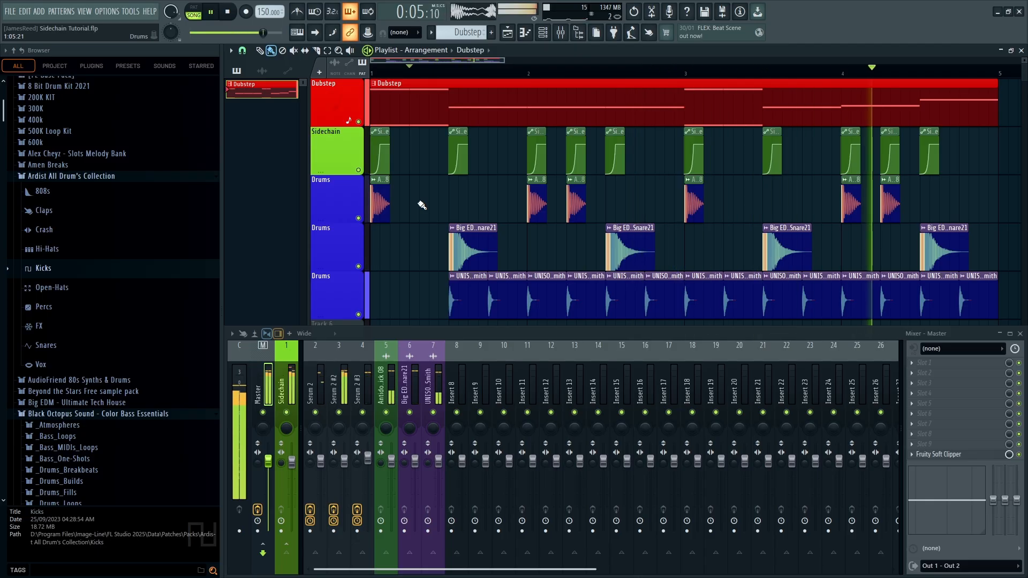
{"action": "key", "text": "space"}
{"action": "key", "text": "space"}
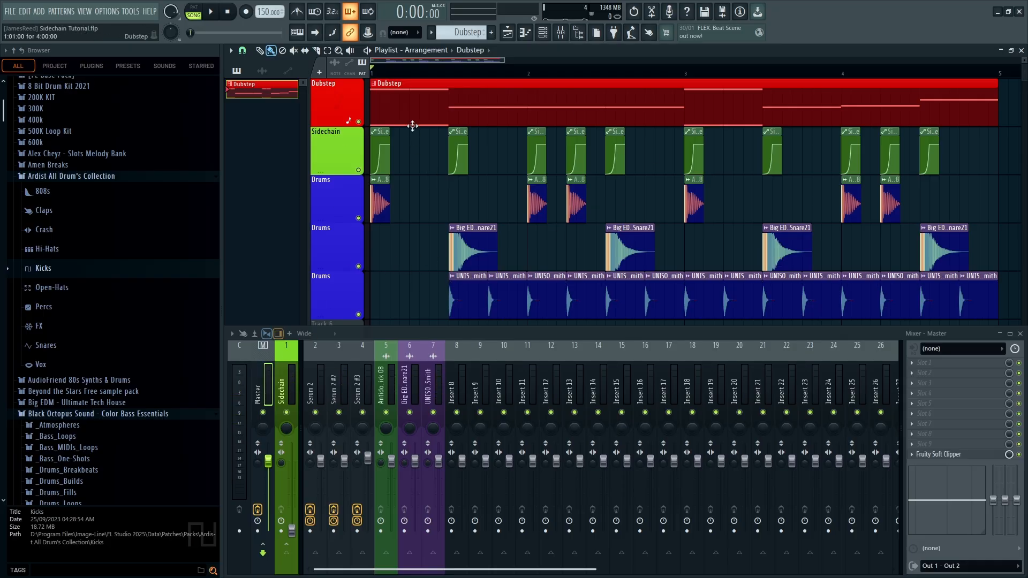
{"action": "key", "text": "F5"}
Play the arrangement briefly, then delete the Sidechain volume clips from the automation clip list
{"action": "left_click", "coordinate": [507, 38]}
{"action": "key", "text": "space"}
{"action": "left_click", "coordinate": [294, 73]}
{"action": "key", "text": "space"}
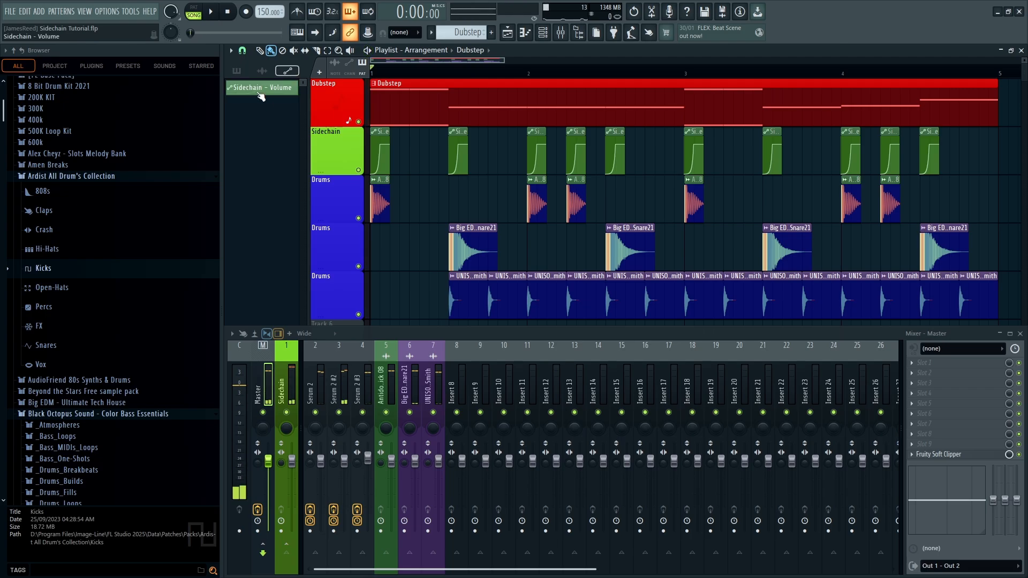
{"action": "right_click", "coordinate": [259, 91]}
{"action": "left_click", "coordinate": [282, 209]}
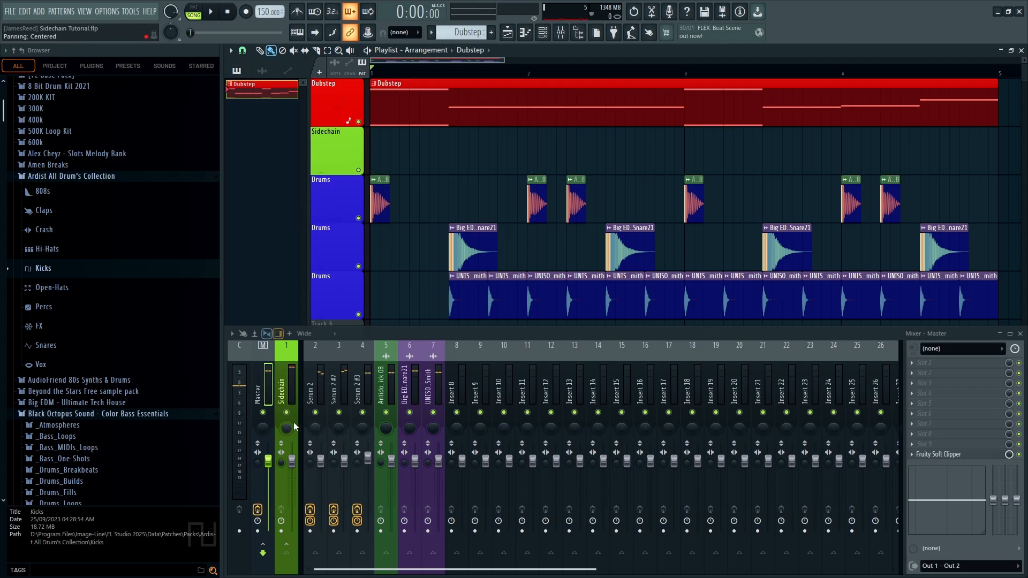
Select the Sidechain mixer track and check its volume fader's options without choosing any
{"action": "left_click", "coordinate": [288, 492]}
{"action": "right_click", "coordinate": [292, 461]}
{"action": "left_click", "coordinate": [323, 464]}
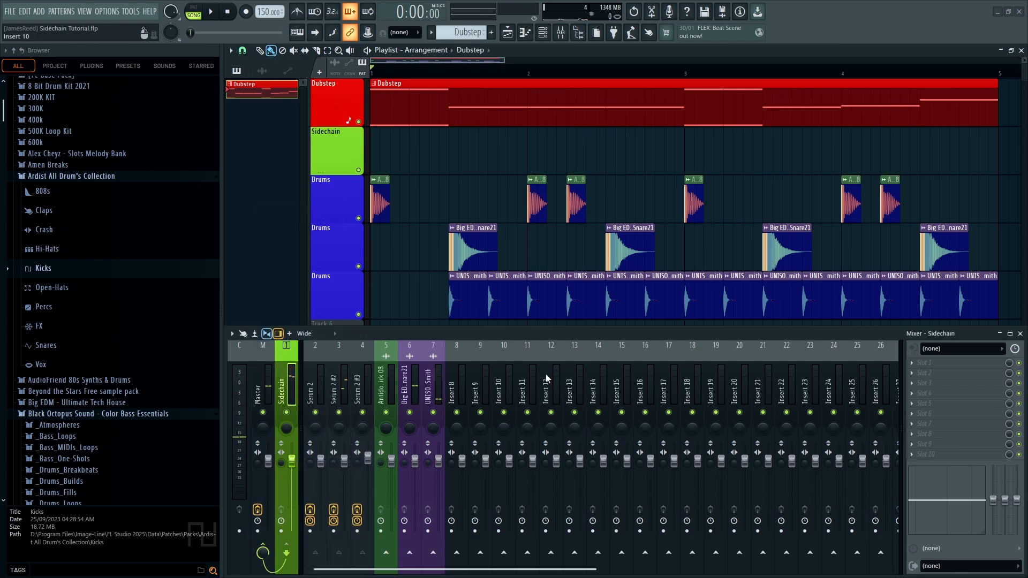
{"action": "right_click", "coordinate": [293, 467]}
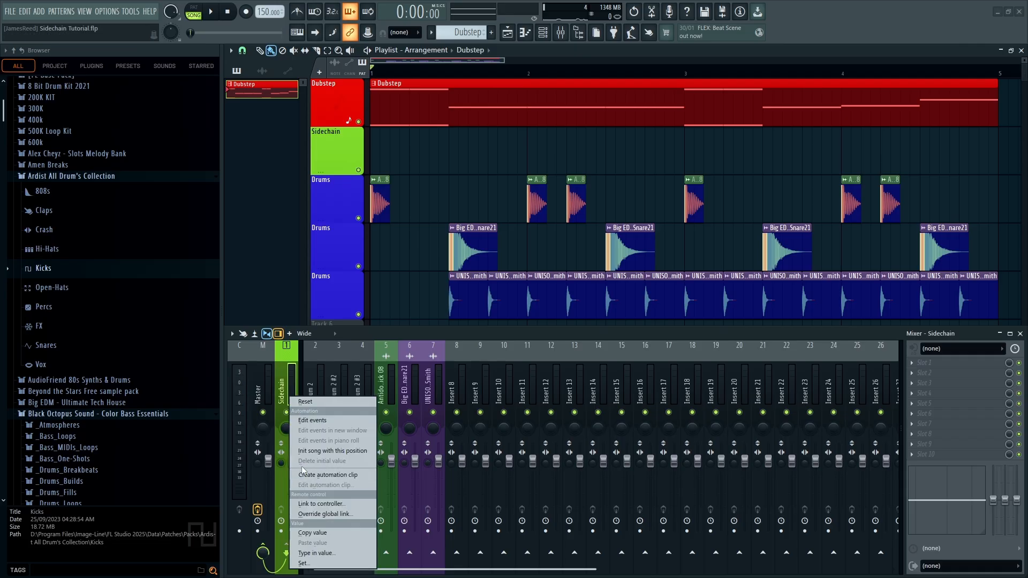
{"action": "left_click", "coordinate": [284, 414]}
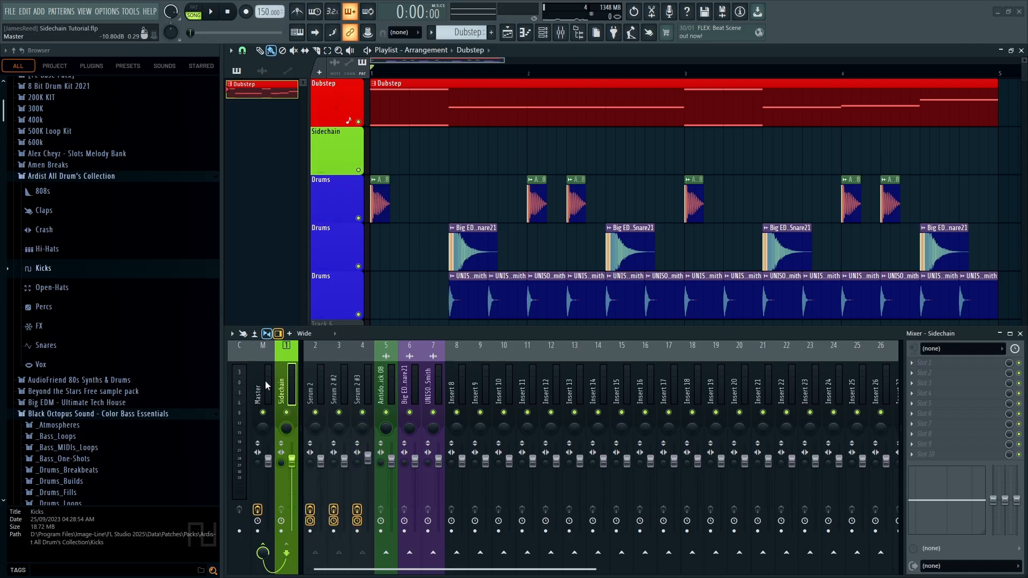
Hide the mixer with F9 and undo twice to restore the Sidechain clips
{"action": "key", "text": "F9"}
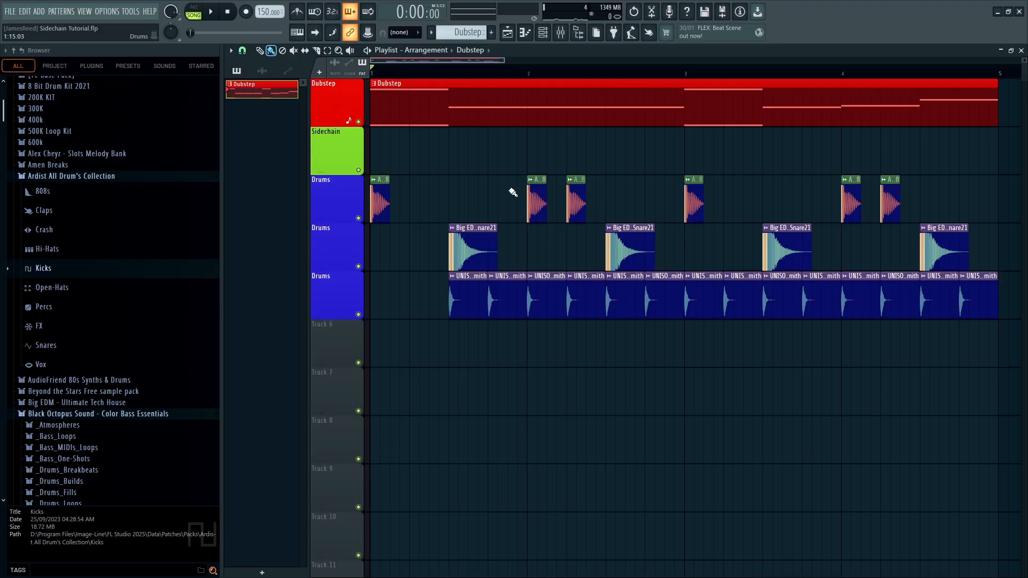
{"action": "key", "text": "ctrl+z"}
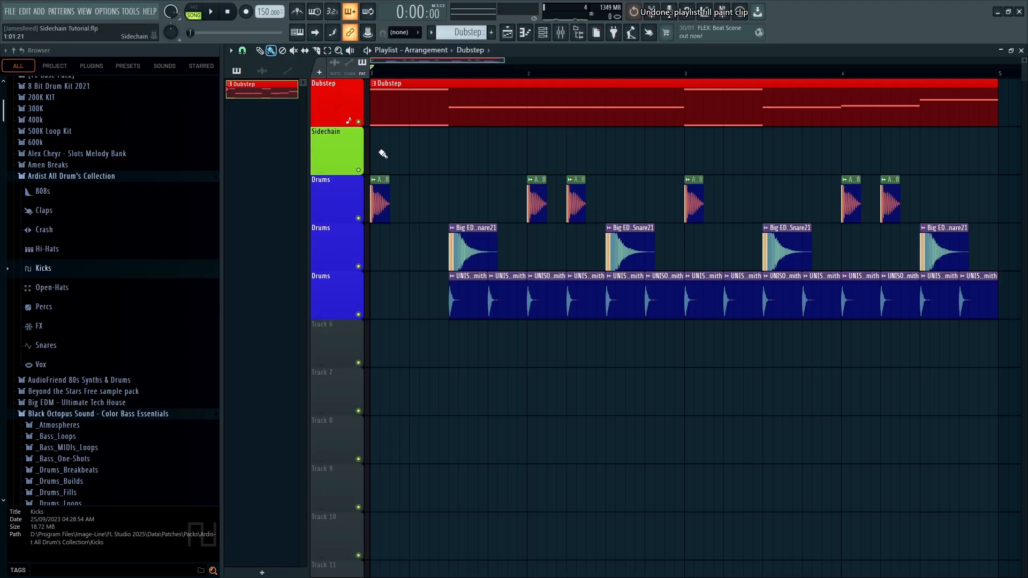
{"action": "key", "text": "ctrl+z"}
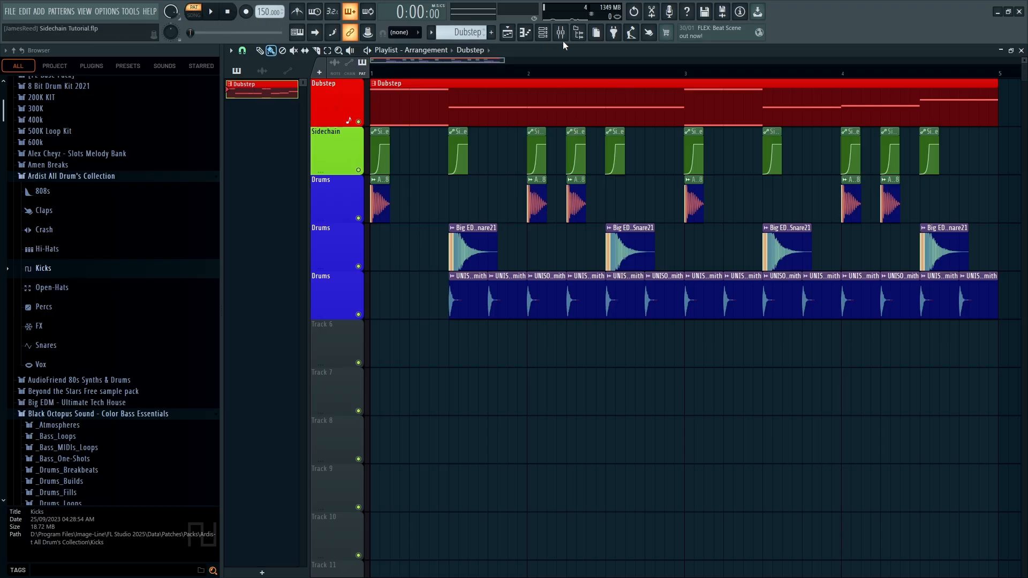
Select the Sidechain mixer insert, then switch to Song mode and play from the start
{"action": "key", "text": "space"}
{"action": "left_click", "coordinate": [542, 32]}
{"action": "left_click", "coordinate": [542, 33]}
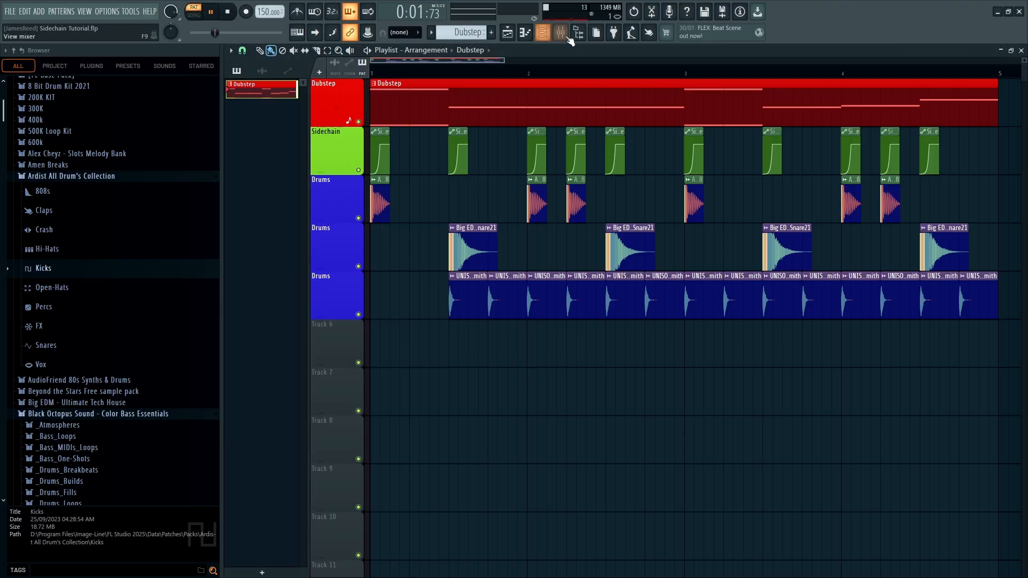
{"action": "left_click", "coordinate": [561, 33]}
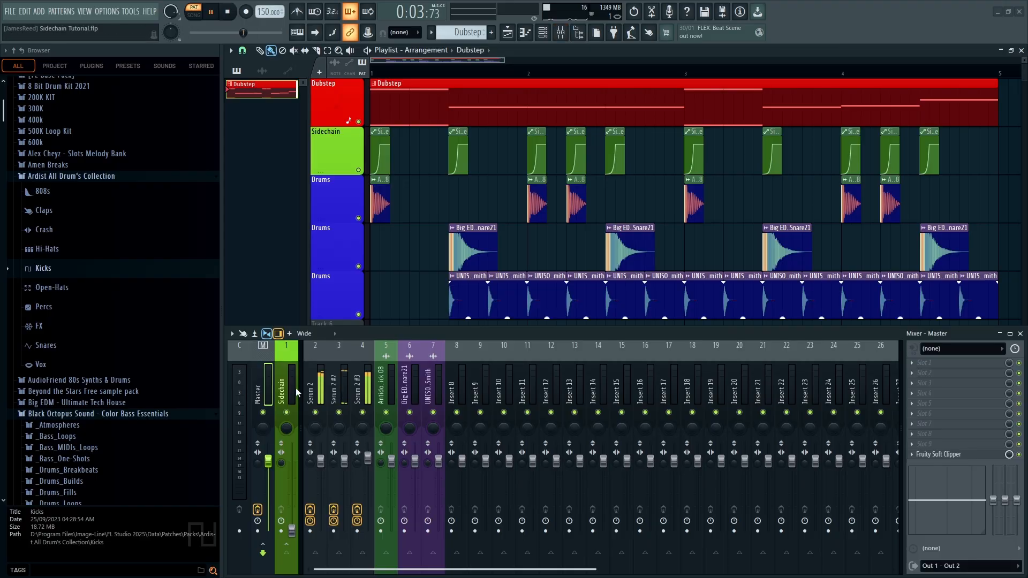
{"action": "left_click", "coordinate": [283, 462]}
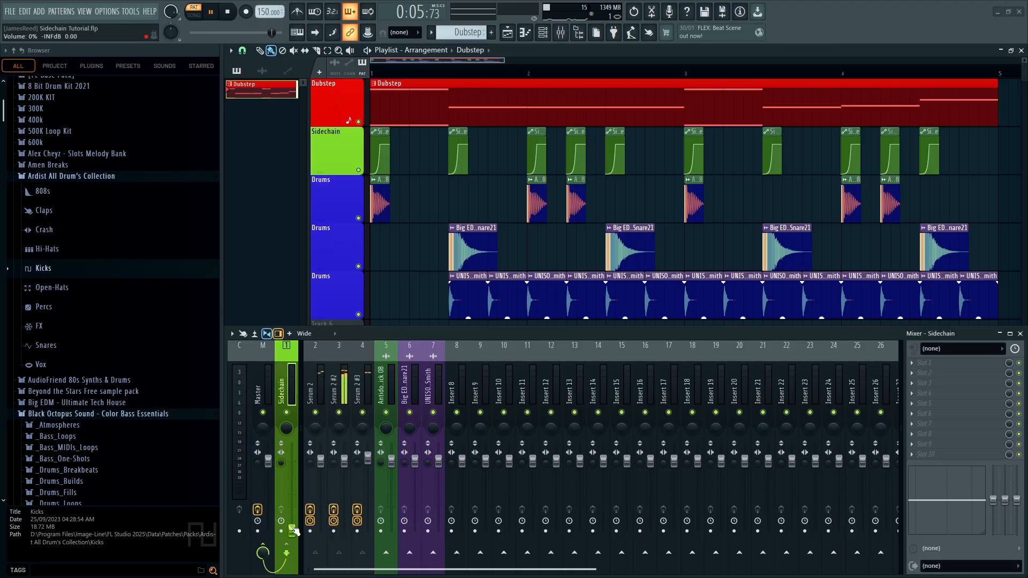
{"action": "left_click", "coordinate": [325, 281]}
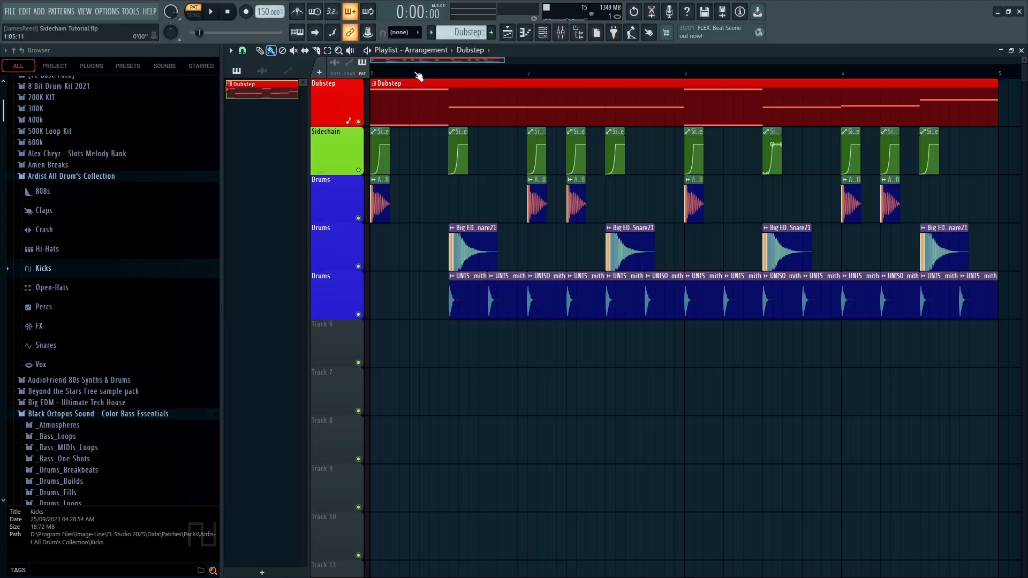
{"action": "key", "text": "l"}
{"action": "key", "text": "space"}
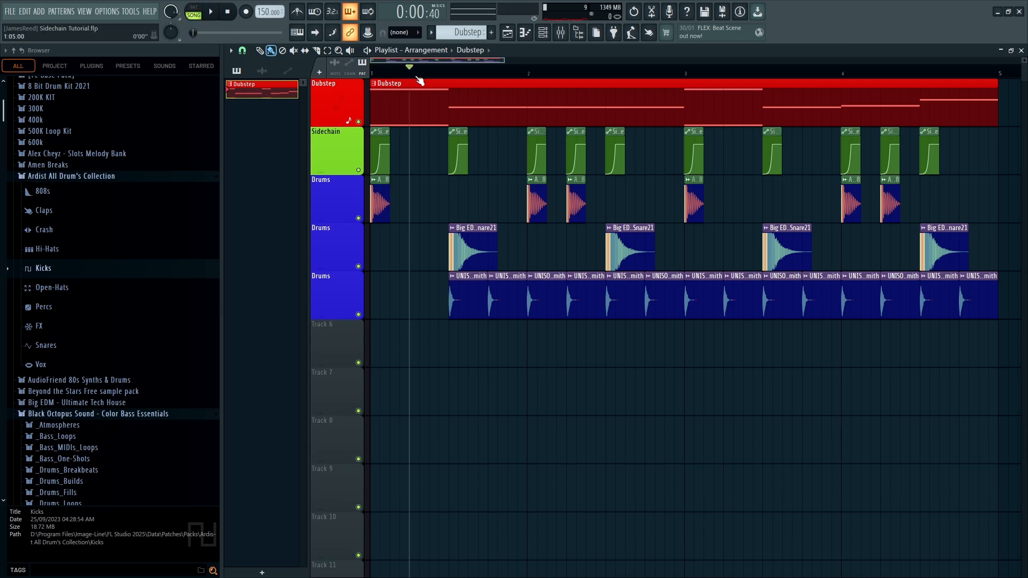
Stop playback and delete the Sidechain volume automation clips from the project
{"action": "key", "text": "space"}
{"action": "left_click", "coordinate": [380, 131]}
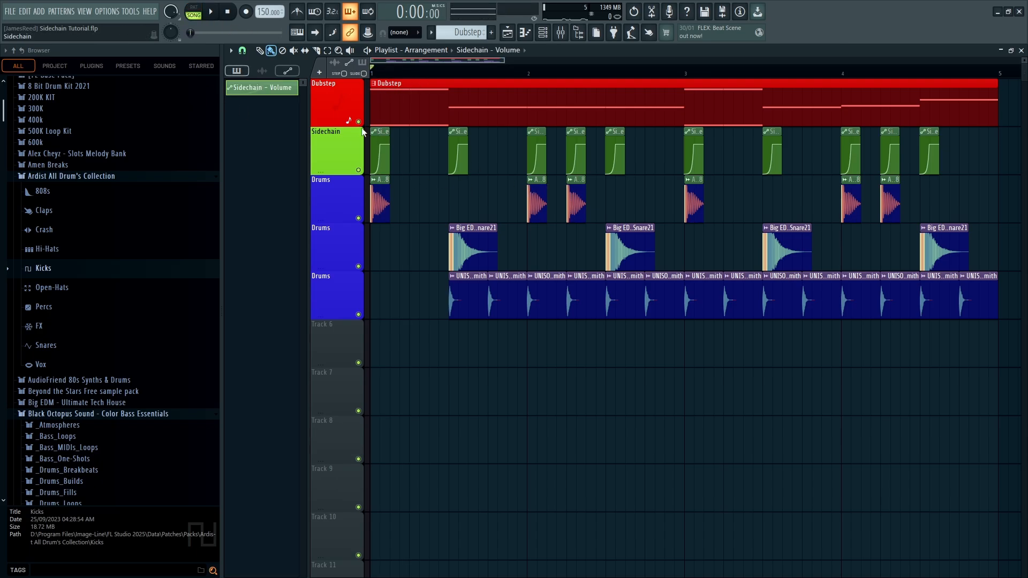
{"action": "right_click", "coordinate": [282, 94]}
{"action": "left_click", "coordinate": [289, 206]}
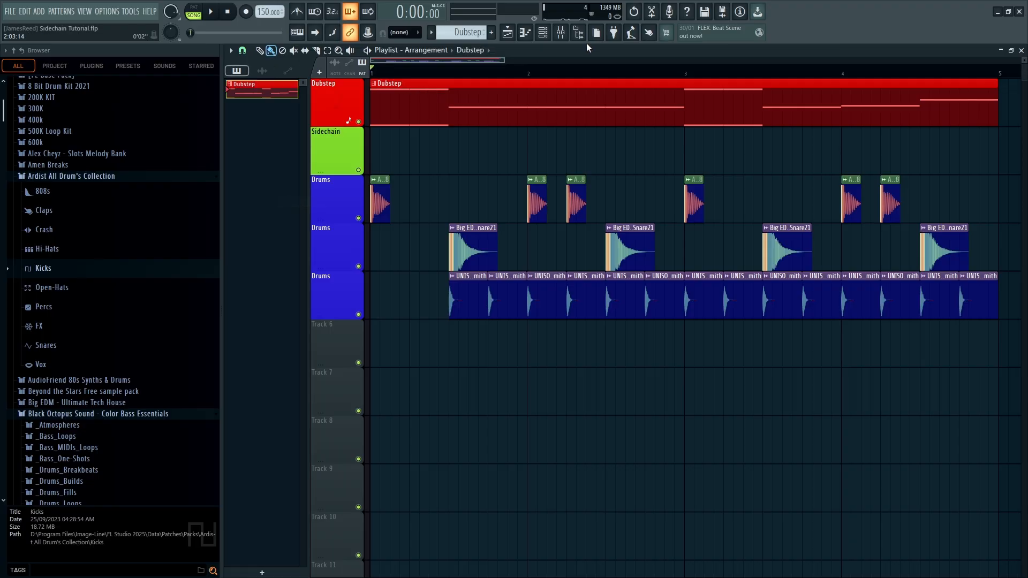
Add Fruity Balance to an empty effect slot on the Sidechain mixer insert
{"action": "left_click", "coordinate": [561, 32]}
{"action": "left_click", "coordinate": [550, 32]}
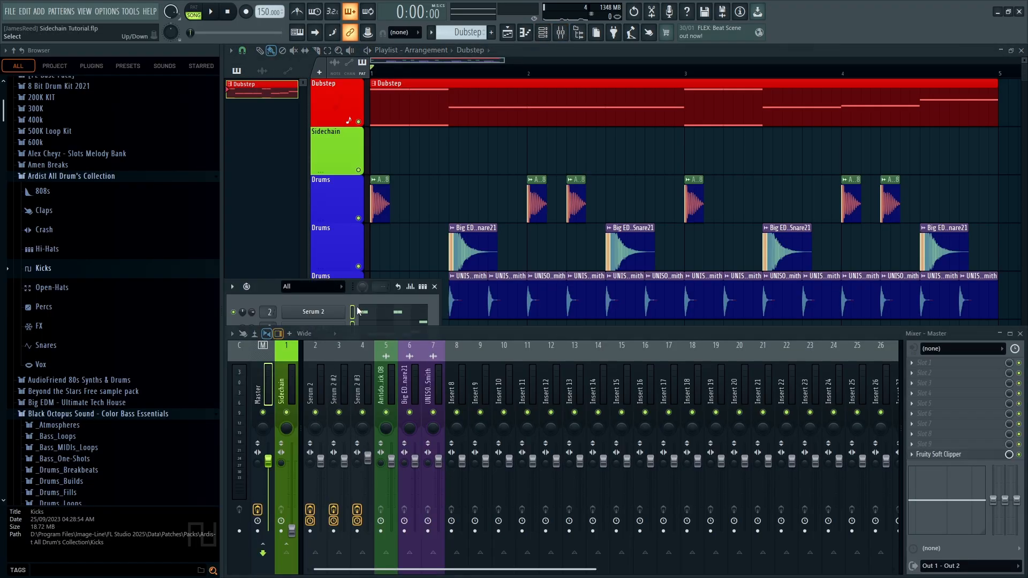
{"action": "left_click", "coordinate": [434, 286]}
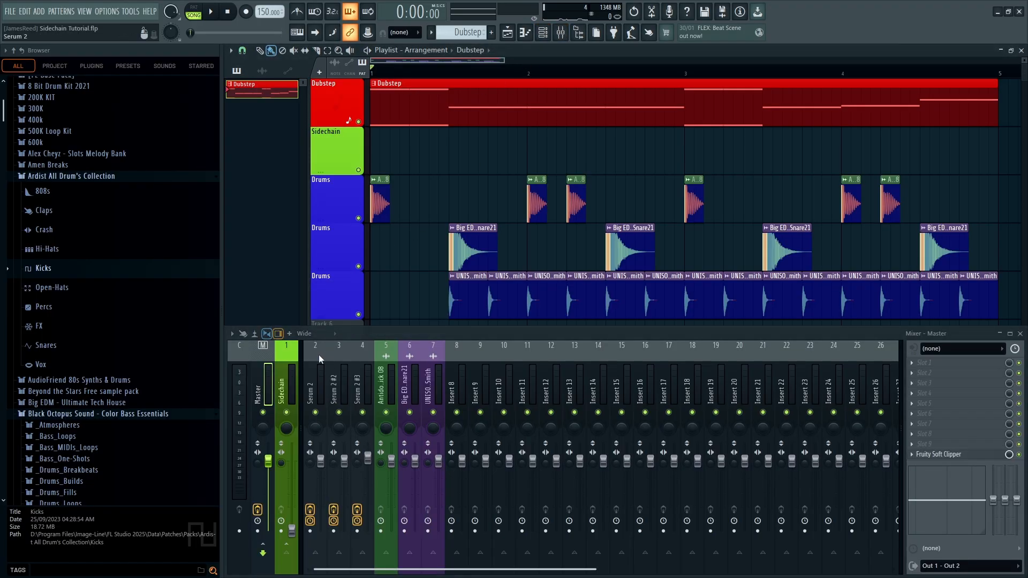
{"action": "left_click", "coordinate": [288, 381]}
{"action": "left_click", "coordinate": [292, 531]}
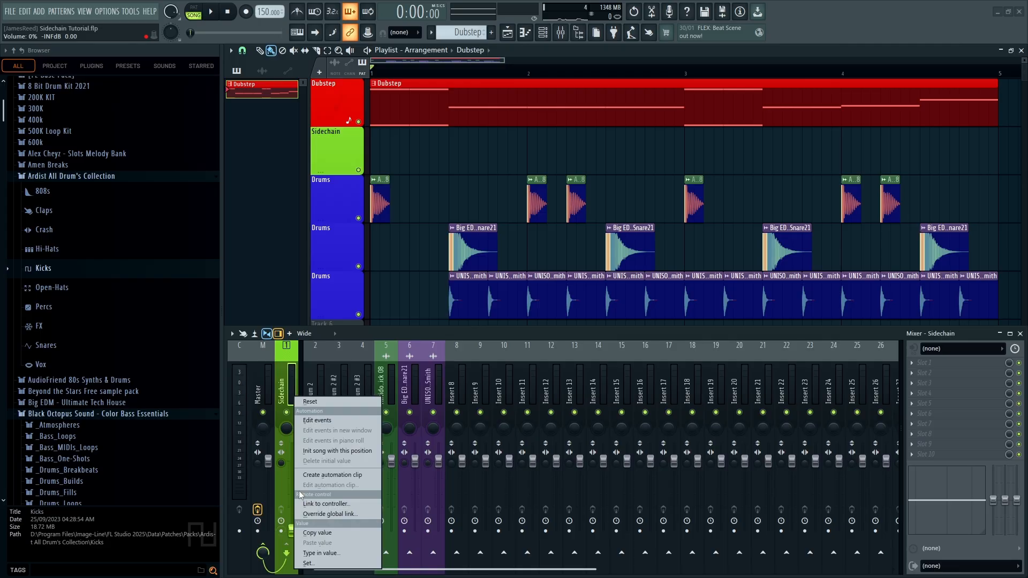
{"action": "left_click", "coordinate": [327, 476]}
{"action": "left_click_drag", "start_coordinate": [524, 155], "coordinate": [528, 180]}
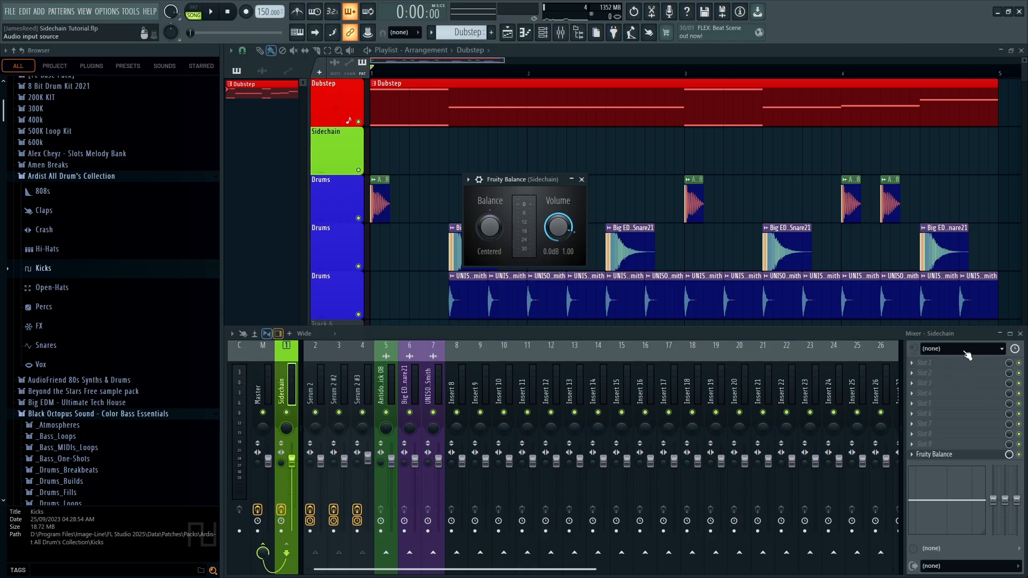
Reset the Fruity Balance Volume knob to 0 dB and create an automation clip from it
{"action": "right_click", "coordinate": [554, 227]}
{"action": "left_click_drag", "start_coordinate": [551, 222], "coordinate": [551, 232]}
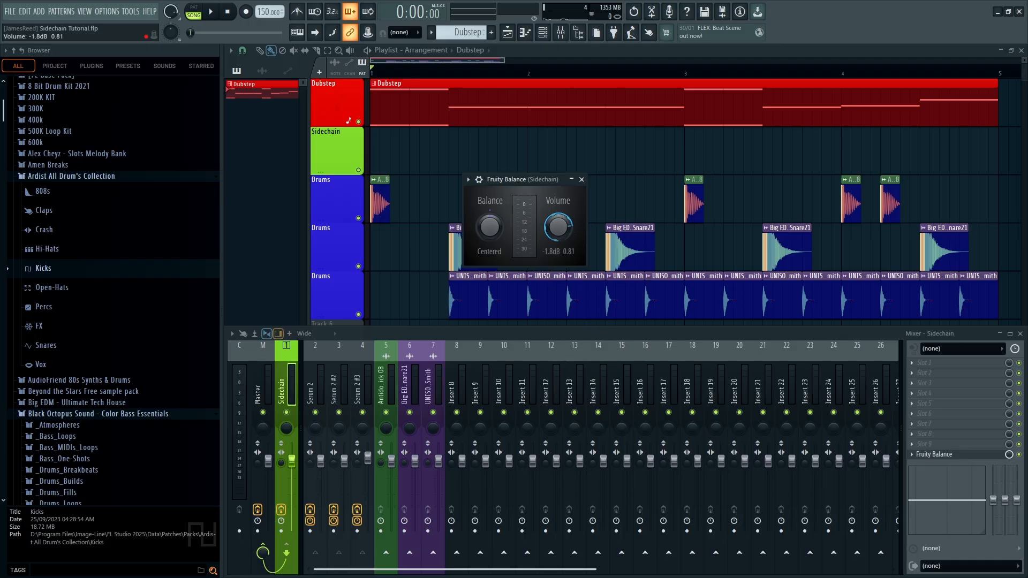
{"action": "right_click", "coordinate": [559, 218]}
{"action": "left_click", "coordinate": [573, 223]}
{"action": "right_click", "coordinate": [557, 225]}
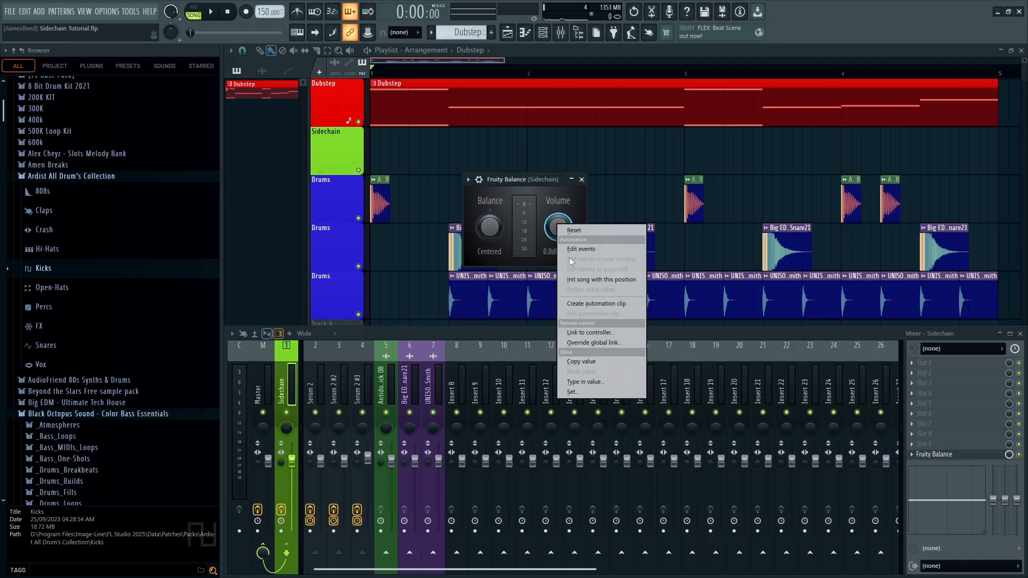
{"action": "left_click", "coordinate": [581, 304]}
{"action": "key", "text": "Escape"}
{"action": "key", "text": "Escape"}
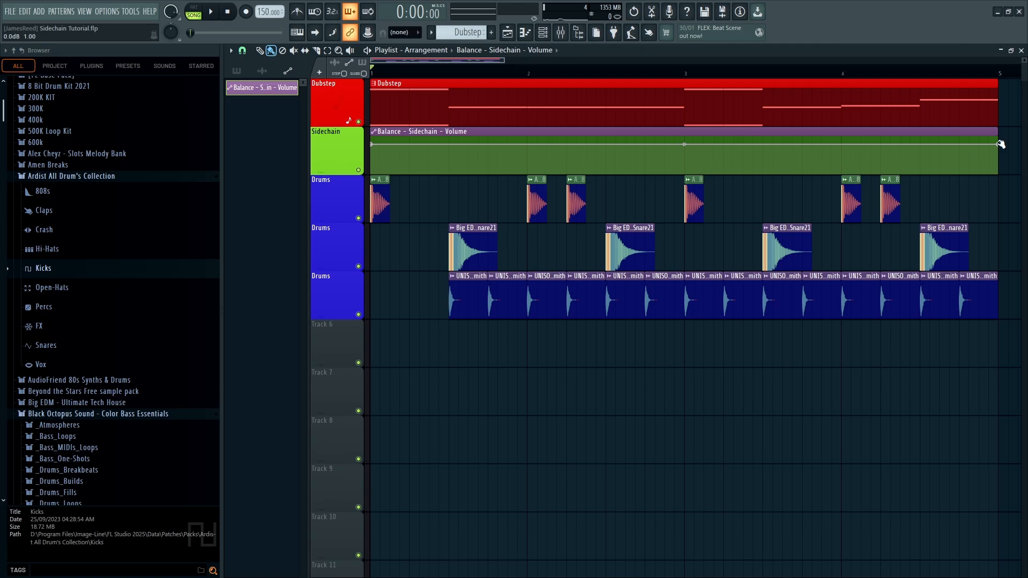
Shorten the Balance clip, drop its first point to silence and add a point valued 0.8
{"action": "left_click_drag", "start_coordinate": [997, 143], "coordinate": [389, 214]}
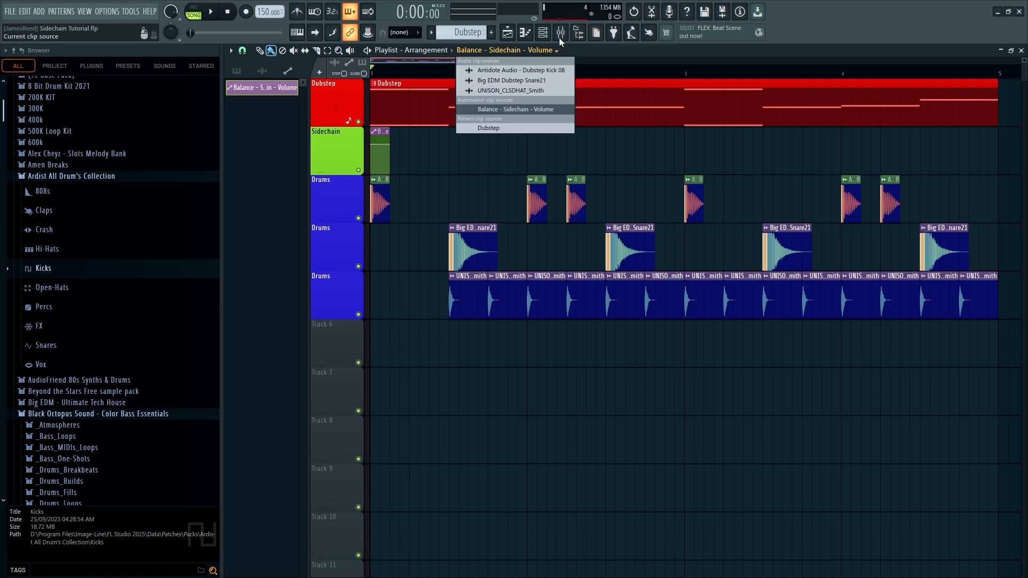
{"action": "left_click", "coordinate": [561, 33]}
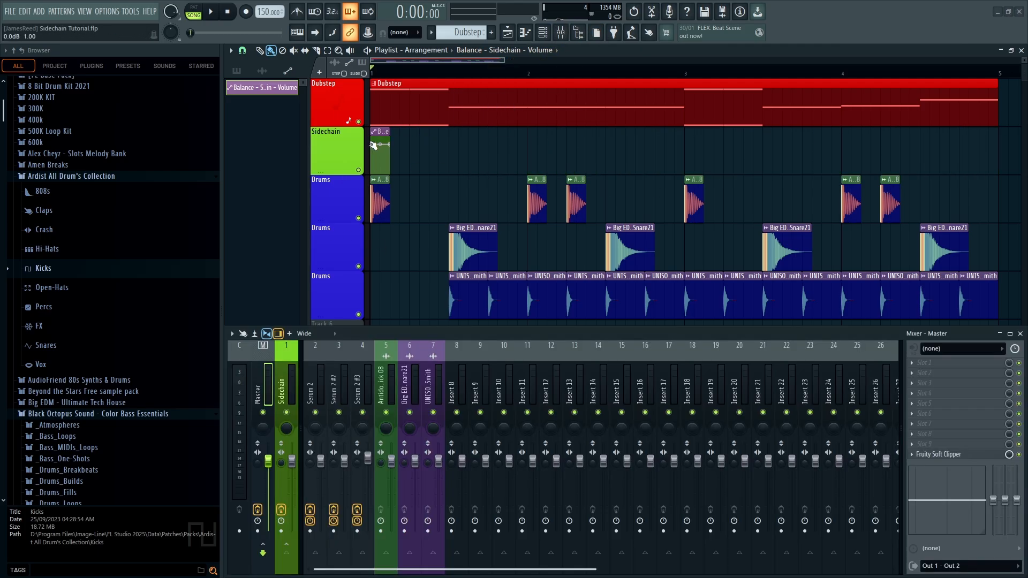
{"action": "left_click_drag", "start_coordinate": [374, 145], "coordinate": [374, 170]}
{"action": "right_click", "coordinate": [381, 171]}
{"action": "right_click", "coordinate": [380, 170]}
{"action": "left_click", "coordinate": [403, 360]}
{"action": "type", "text": "0.8"}
{"action": "key", "text": "Return"}
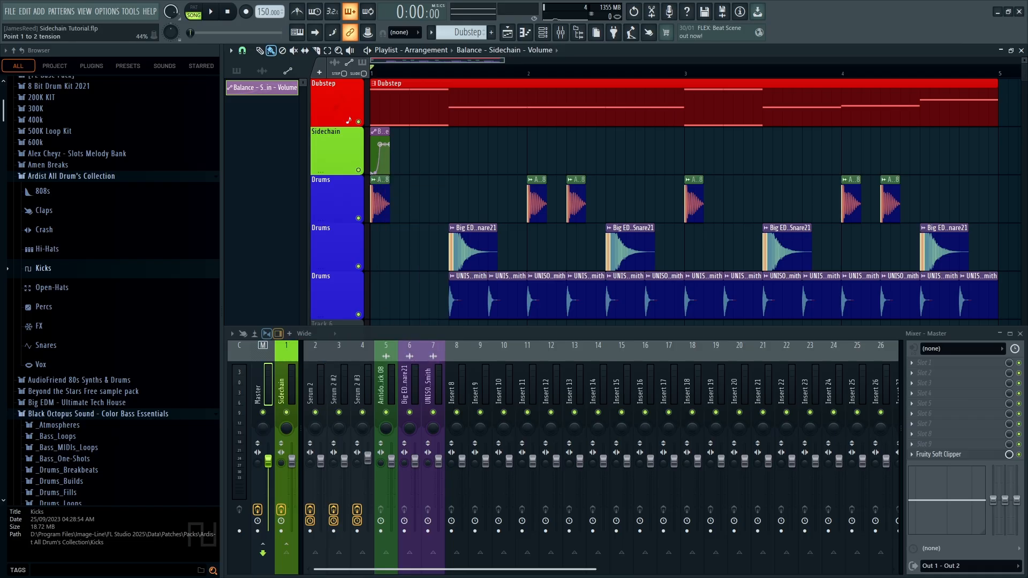
Make the Dubstep pattern current and show all channels in the channel rack
{"action": "left_click", "coordinate": [408, 102]}
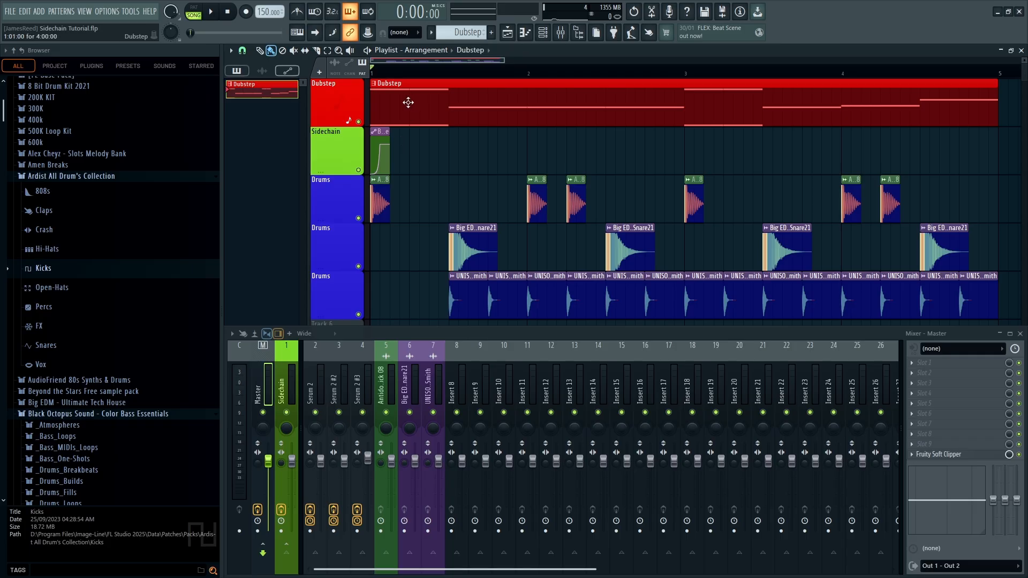
{"action": "left_click", "coordinate": [543, 34]}
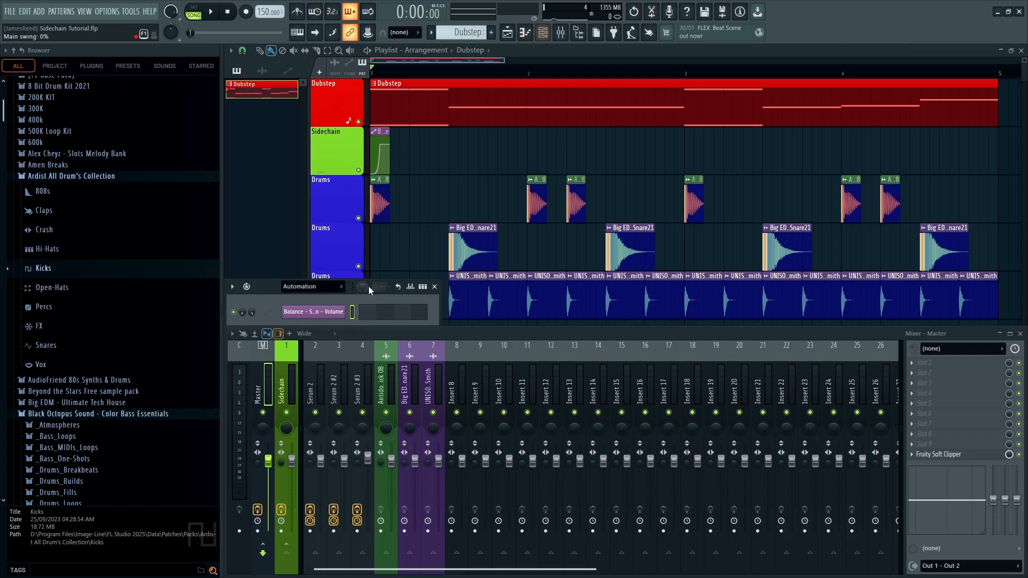
{"action": "left_click", "coordinate": [339, 288]}
{"action": "left_click", "coordinate": [334, 300]}
{"action": "left_click", "coordinate": [434, 287]}
Switch between pattern and song mode and play the song to hear the ducking
{"action": "key", "text": "space"}
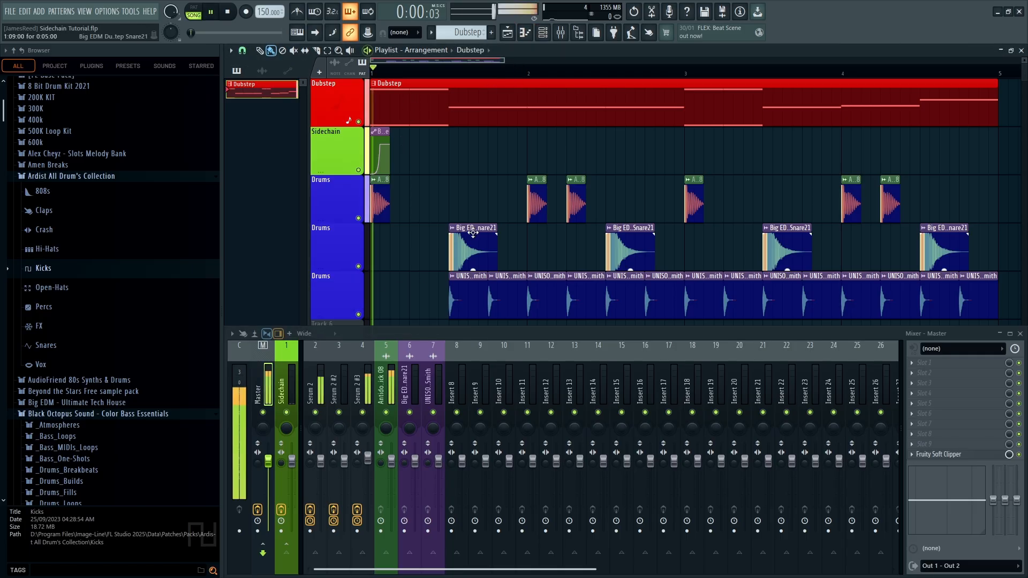
{"action": "left_click", "coordinate": [193, 12]}
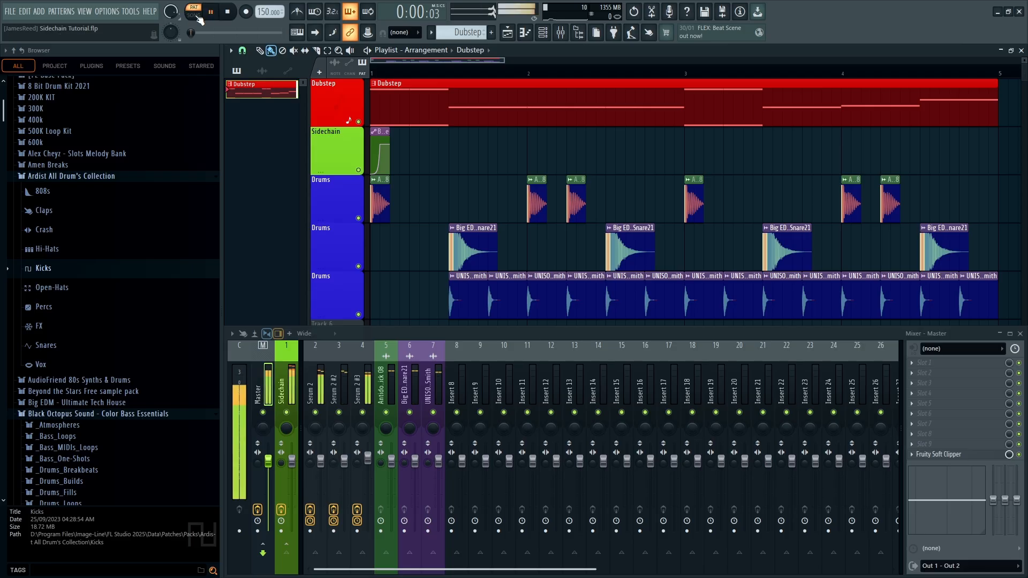
{"action": "key", "text": "space"}
{"action": "key", "text": "l"}
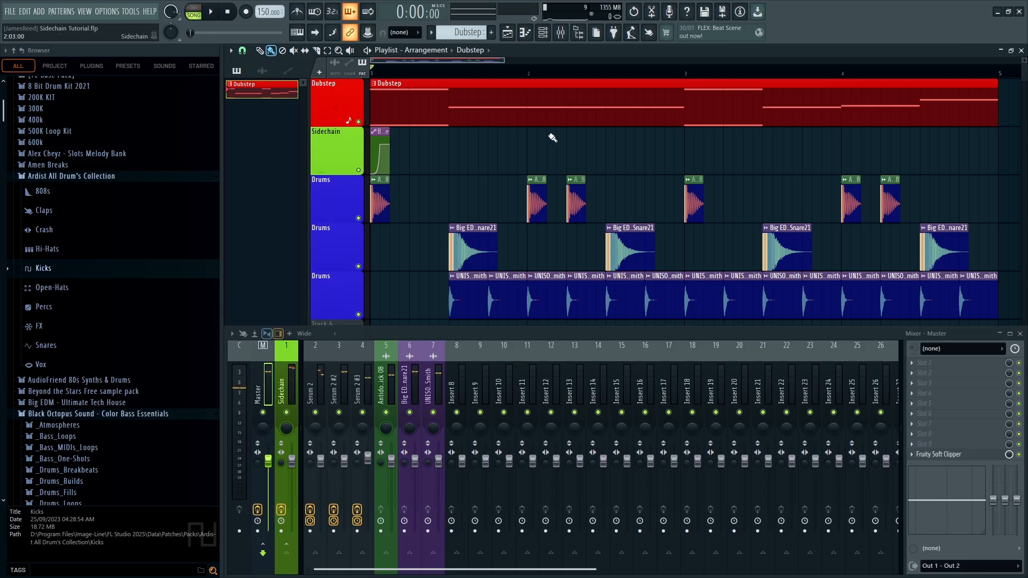
{"action": "key", "text": "space"}
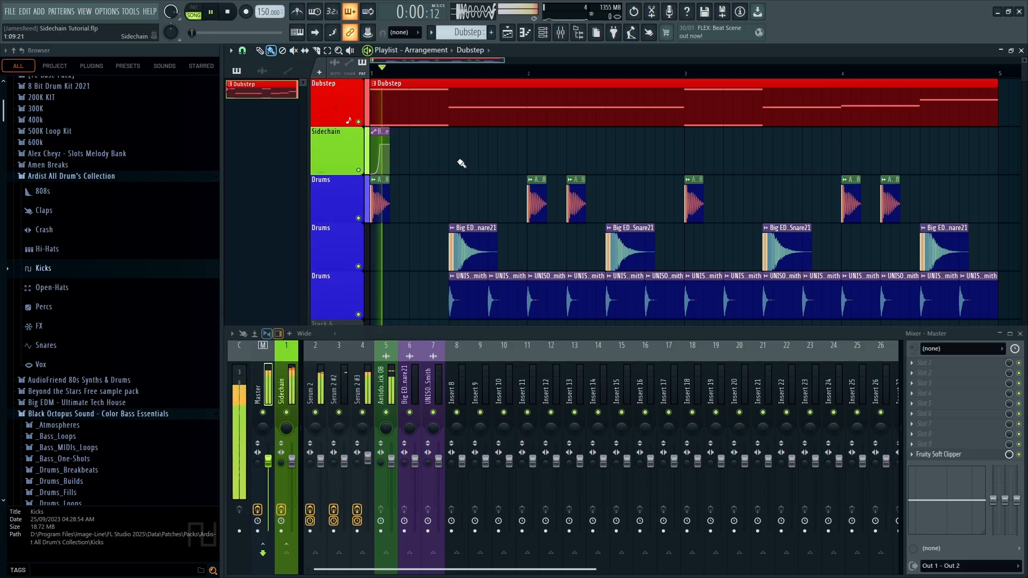
{"action": "key", "text": "space"}
Clone the Sidechain ducking clip into bars 1–2 and play back to check it
{"action": "left_click", "coordinate": [377, 132]}
{"action": "left_click", "coordinate": [394, 127]}
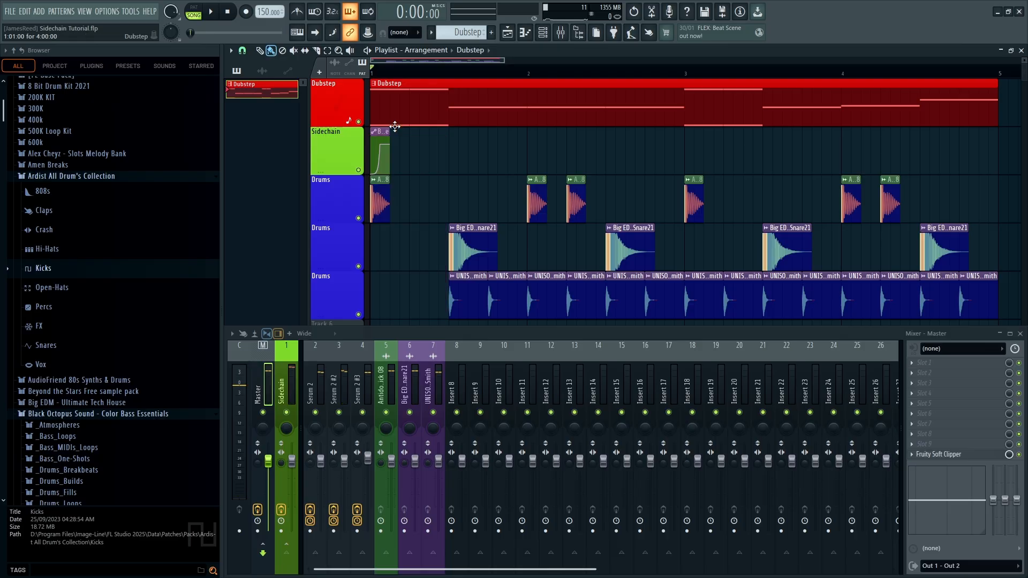
{"action": "left_click_drag", "start_coordinate": [383, 131], "coordinate": [582, 132]}
{"action": "key", "text": "space"}
{"action": "key", "text": "space"}
{"action": "key", "text": "space"}
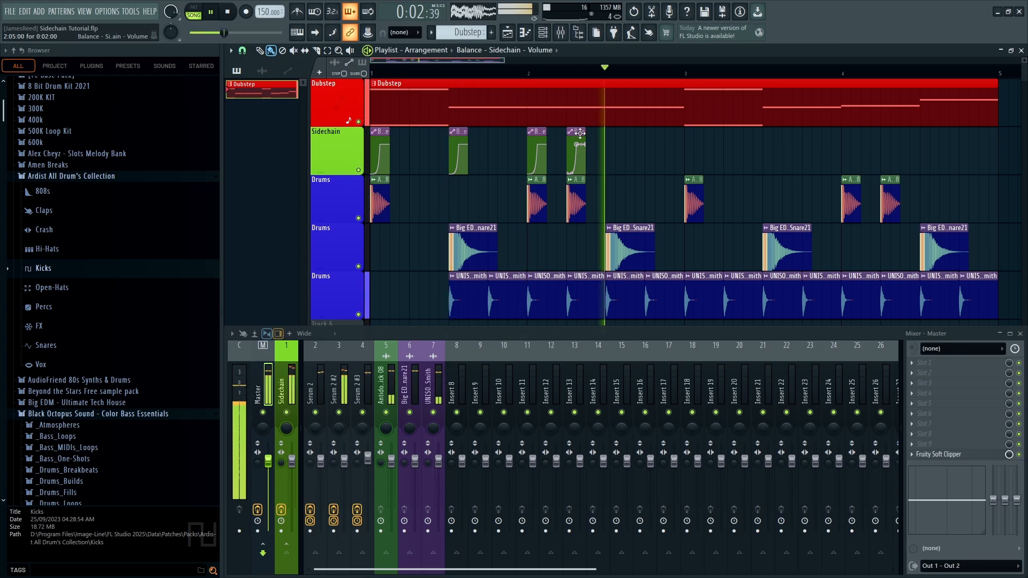
{"action": "key", "text": "space"}
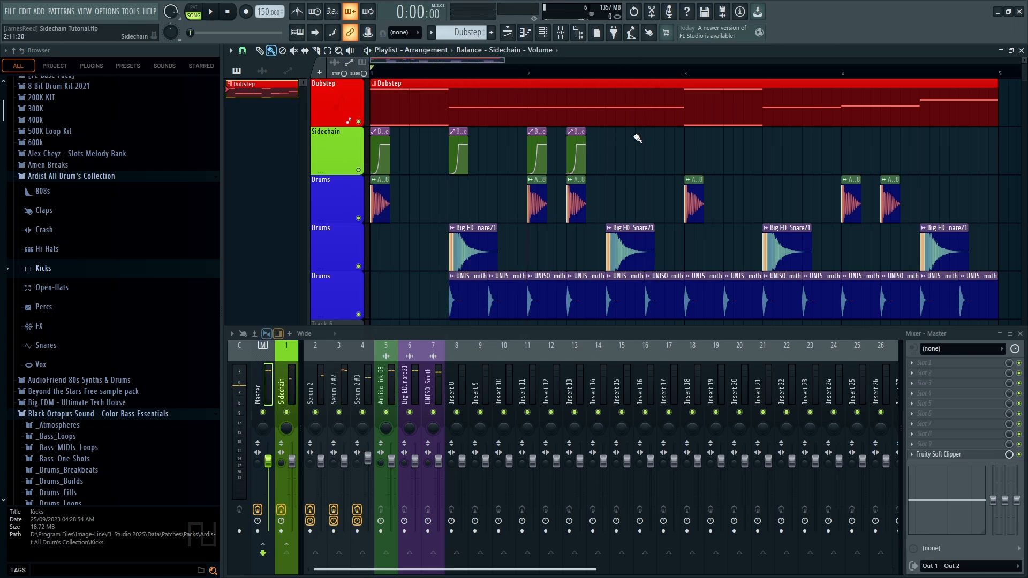
Delete the four Balance clips, mute the Sidechain track and remove the clip from the project
{"action": "right_click", "coordinate": [575, 142]}
{"action": "right_click", "coordinate": [536, 146]}
{"action": "right_click", "coordinate": [458, 150]}
{"action": "right_click", "coordinate": [380, 154]}
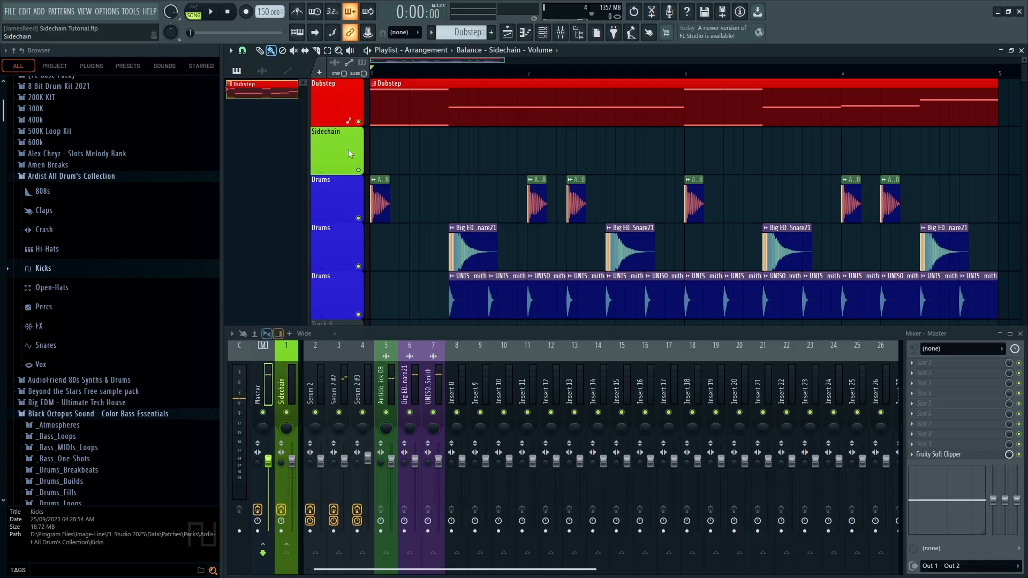
{"action": "left_click", "coordinate": [358, 170]}
{"action": "left_click", "coordinate": [290, 71]}
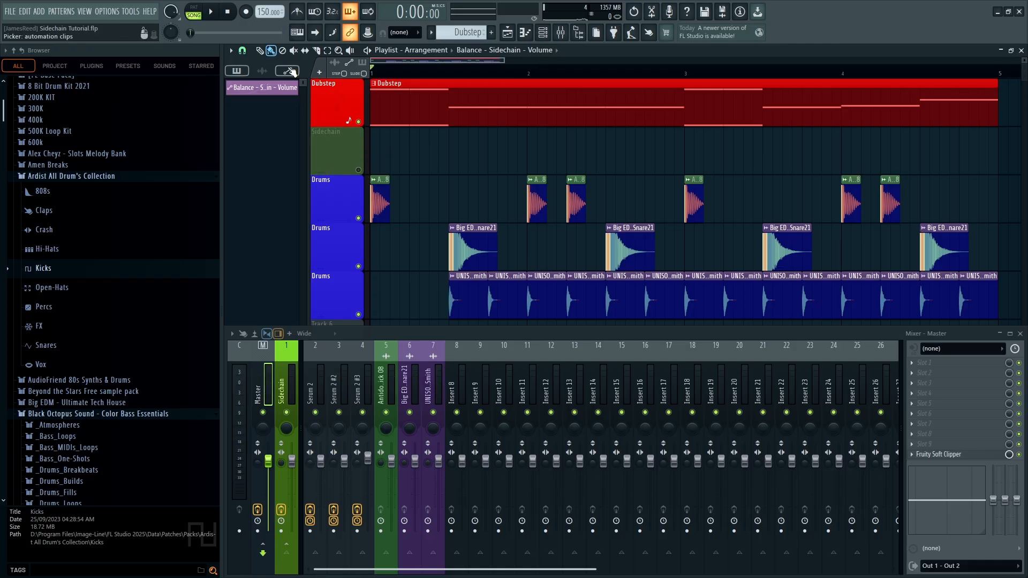
{"action": "right_click", "coordinate": [279, 90]}
{"action": "left_click", "coordinate": [296, 209]}
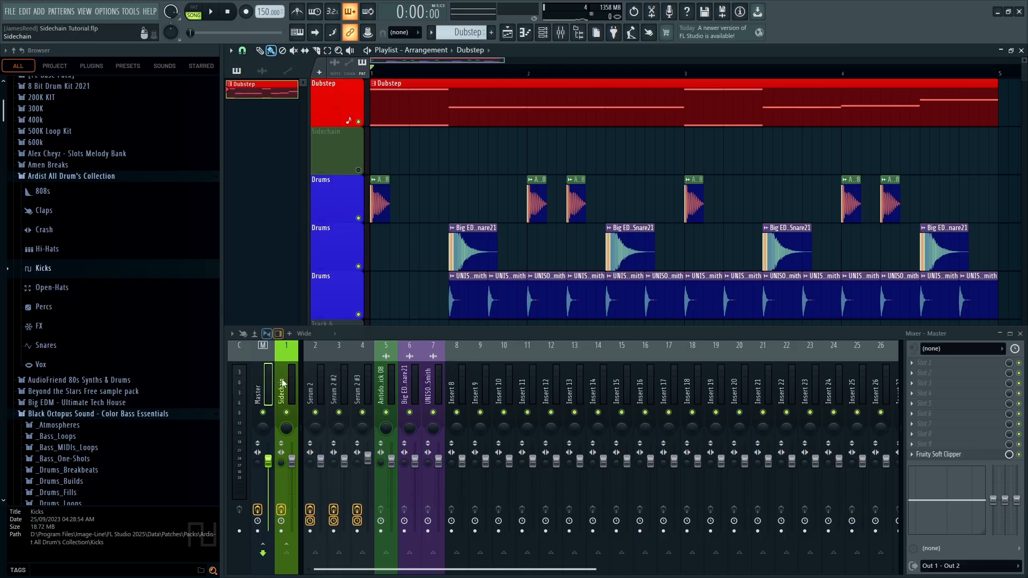
Reset the Sidechain mixer insert to default, dock it in the middle section and move it right
{"action": "right_click", "coordinate": [297, 355]}
{"action": "left_click", "coordinate": [324, 304]}
{"action": "right_click", "coordinate": [294, 389]}
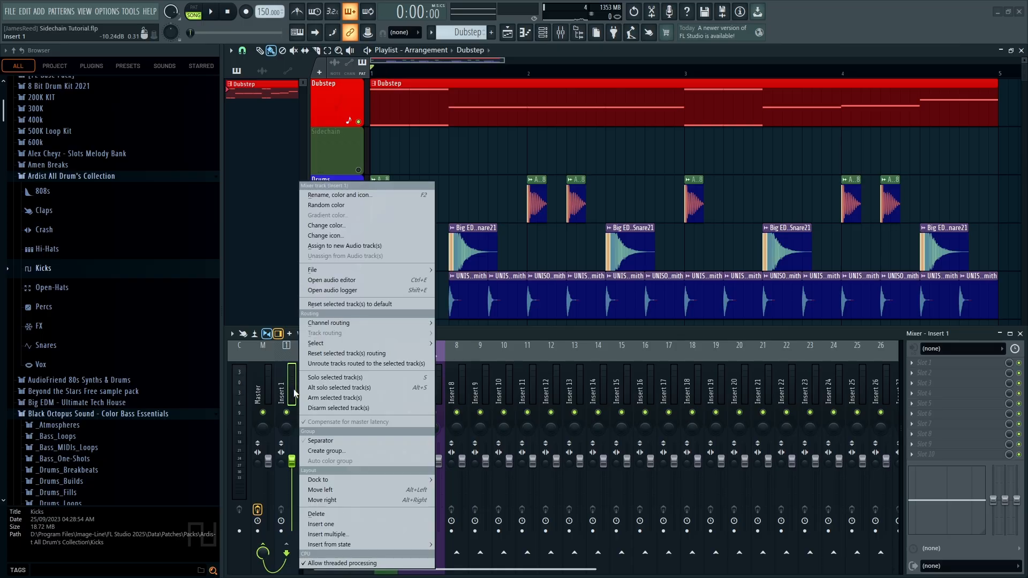
{"action": "mouse_move", "coordinate": [419, 480]}
{"action": "left_click", "coordinate": [453, 490]}
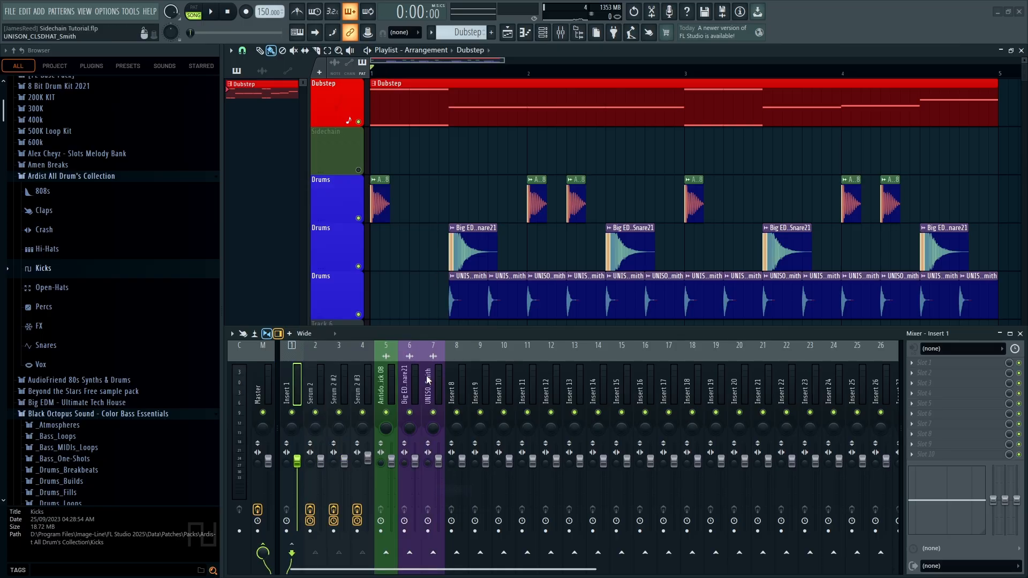
{"action": "key", "text": "alt+Right"}
{"action": "key", "text": "alt+Right"}
{"action": "key", "text": "alt+Right"}
{"action": "key", "text": "alt+Right"}
{"action": "key", "text": "alt+Right"}
{"action": "key", "text": "alt+Right"}
{"action": "key", "text": "alt+Right"}
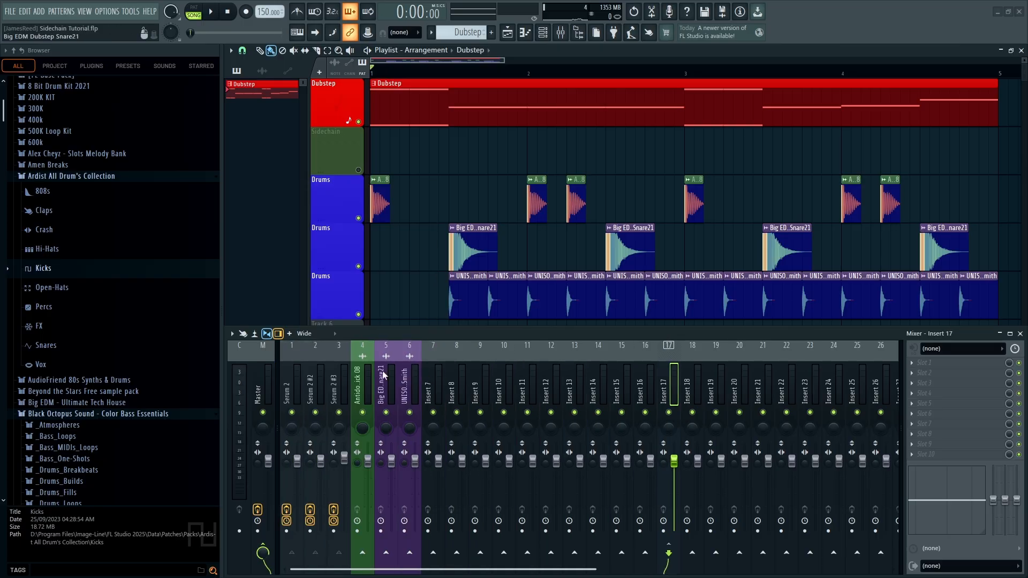
Route the three Serum 2 bass inserts to Master and play the song to check
{"action": "left_click", "coordinate": [364, 382]}
{"action": "left_click_drag", "start_coordinate": [363, 382], "coordinate": [292, 388]}
{"action": "left_click", "coordinate": [341, 387]}
{"action": "right_click", "coordinate": [260, 554]}
{"action": "left_click", "coordinate": [284, 539]}
{"action": "left_click", "coordinate": [291, 386]}
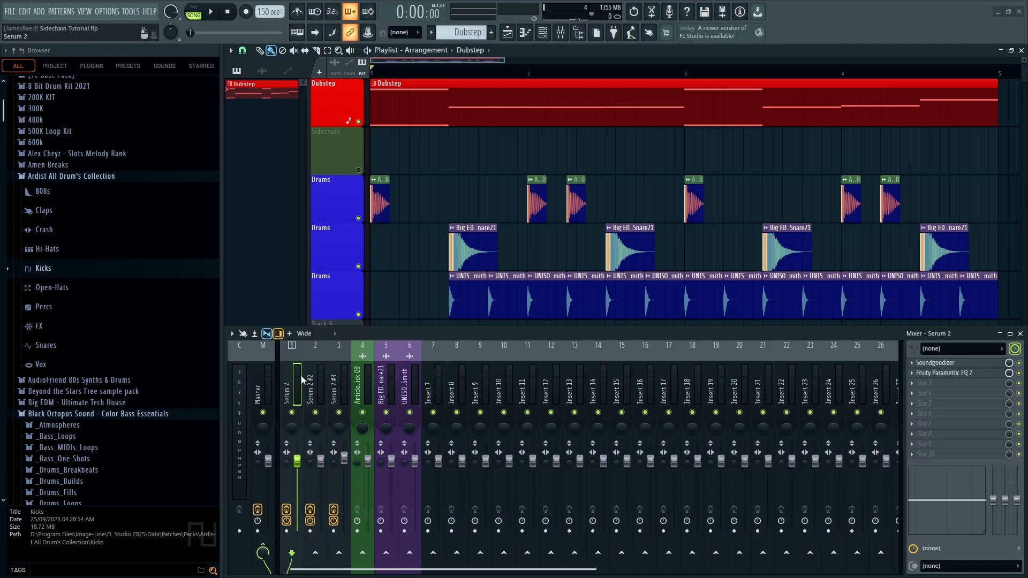
{"action": "key", "text": "space"}
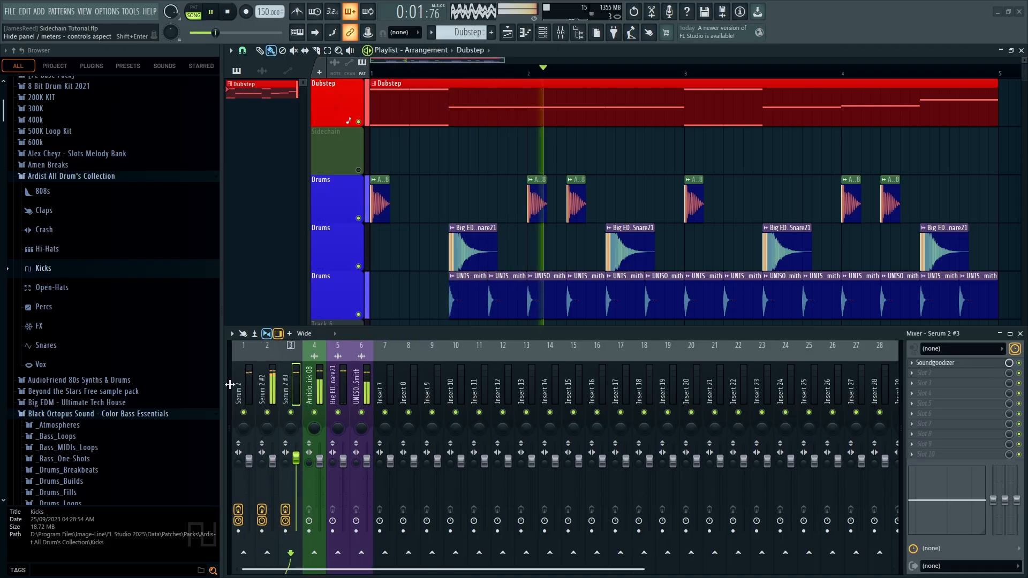
Sidechain the kick insert into the first Serum 2 bass and add a Fruity Limiter to it
{"action": "left_click", "coordinate": [379, 390]}
{"action": "key", "text": "space"}
{"action": "left_click", "coordinate": [360, 388]}
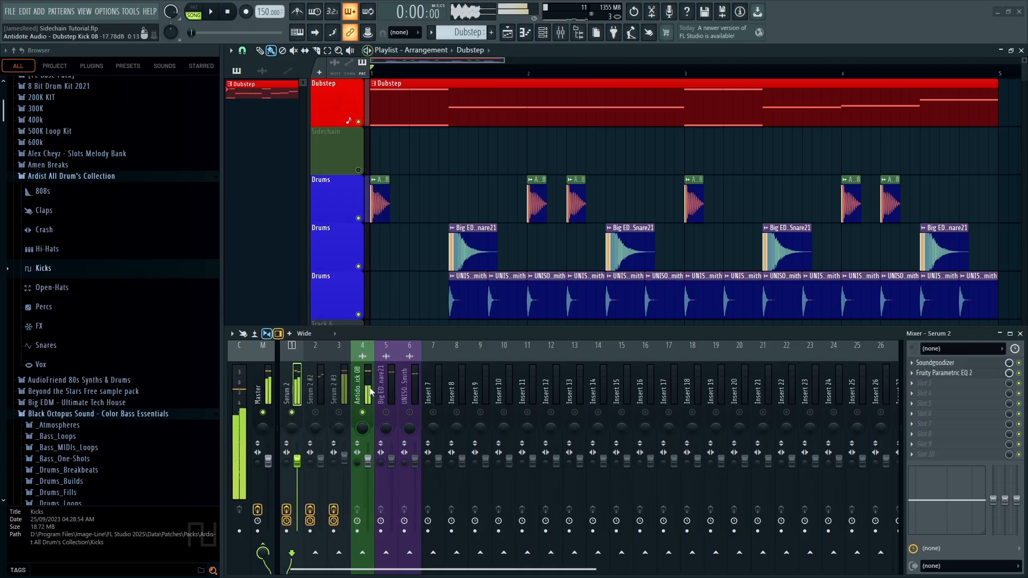
{"action": "right_click", "coordinate": [299, 554]}
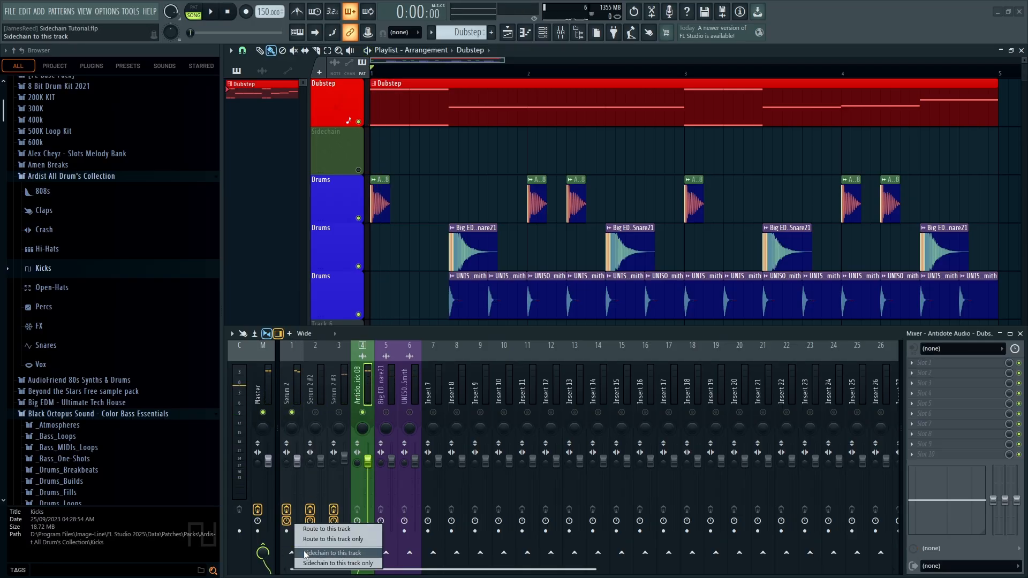
{"action": "left_click", "coordinate": [361, 557]}
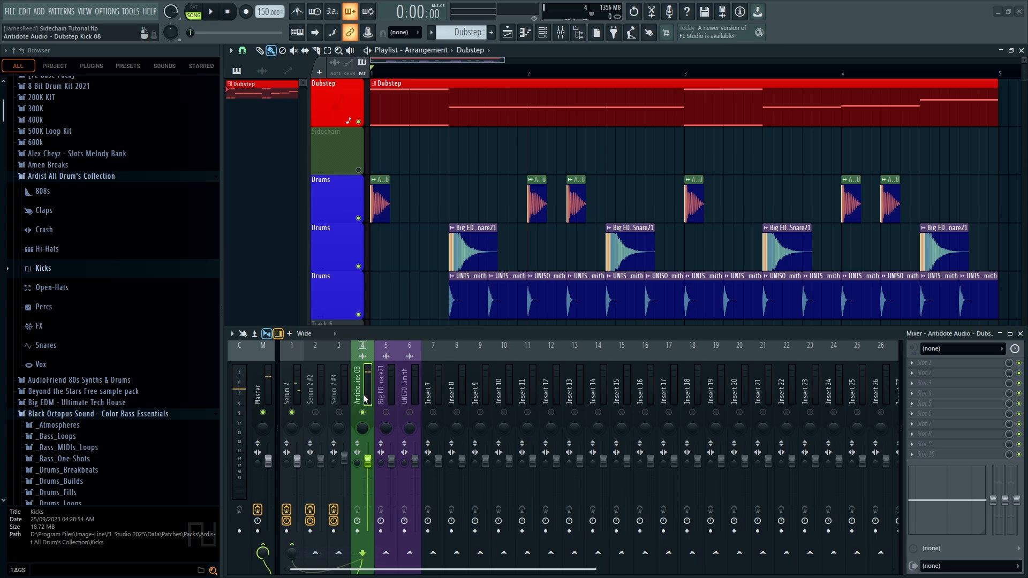
{"action": "left_click", "coordinate": [293, 387]}
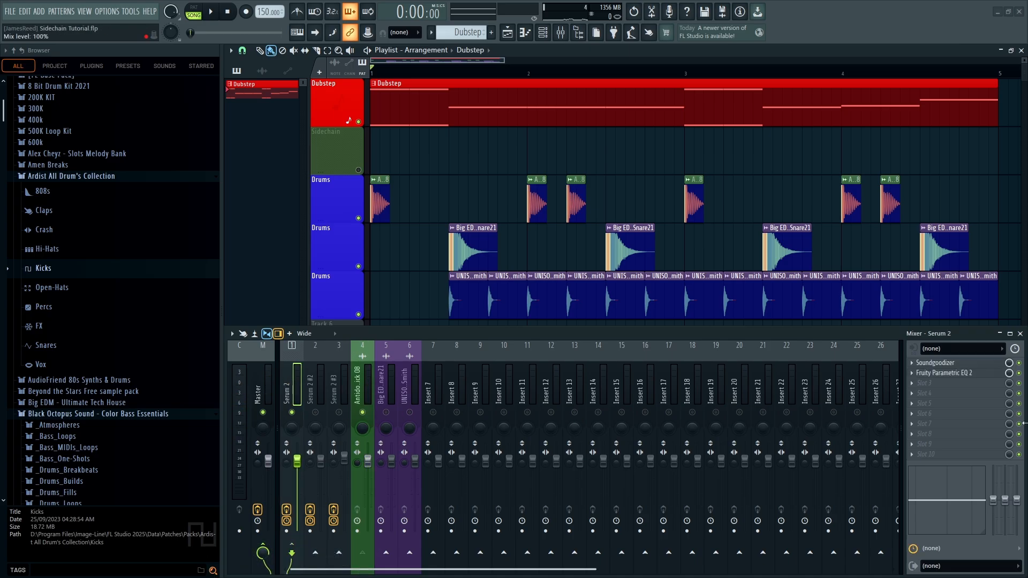
{"action": "left_click_drag", "start_coordinate": [488, 174], "coordinate": [514, 131]}
Set the limiter to COMP mode: ceiling 12.0 dB, sidechain Dubstep Kick 08, threshold -20.4 dB
{"action": "left_click_drag", "start_coordinate": [405, 245], "coordinate": [405, 171]}
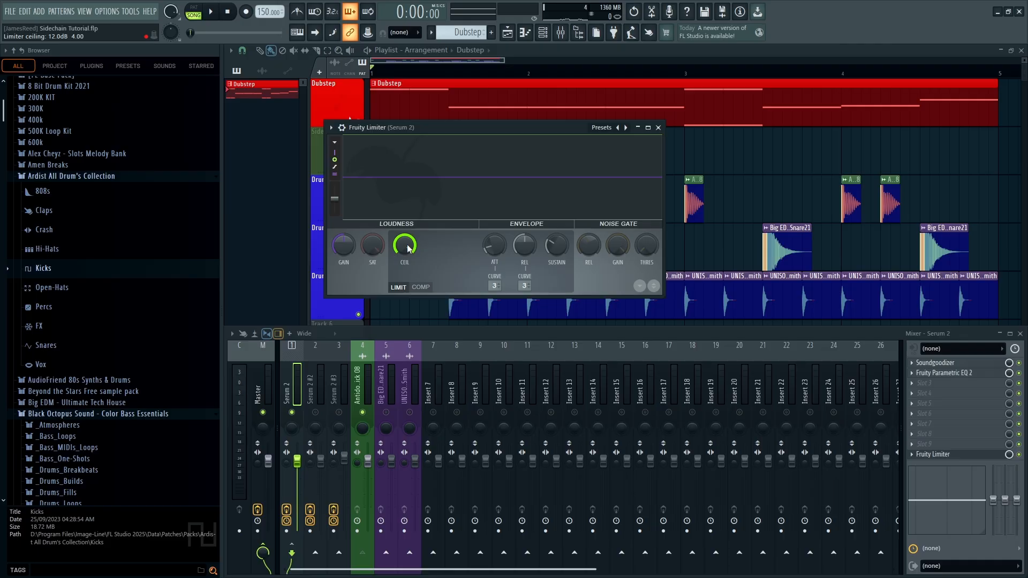
{"action": "left_click", "coordinate": [421, 287]}
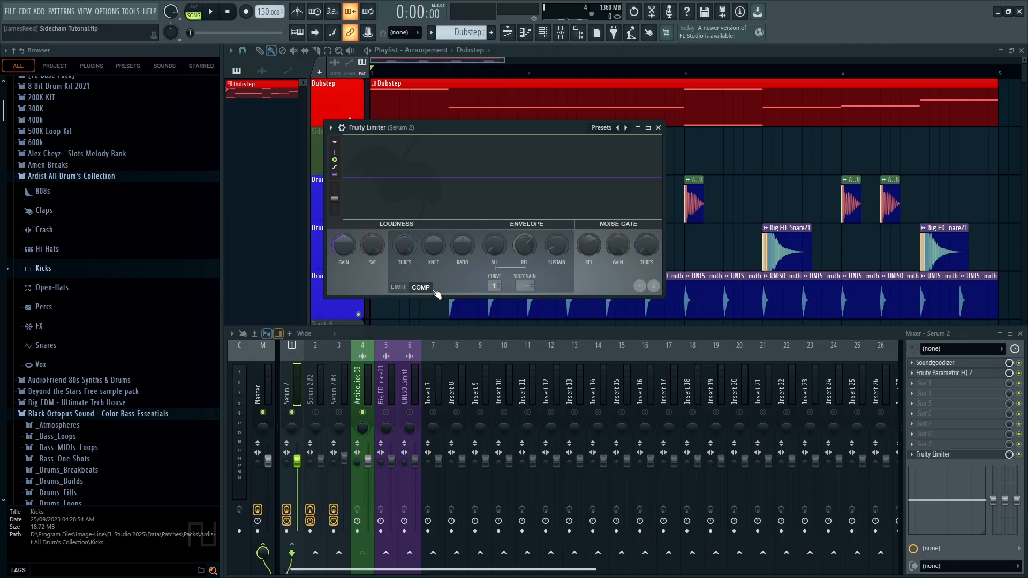
{"action": "left_click", "coordinate": [527, 285]}
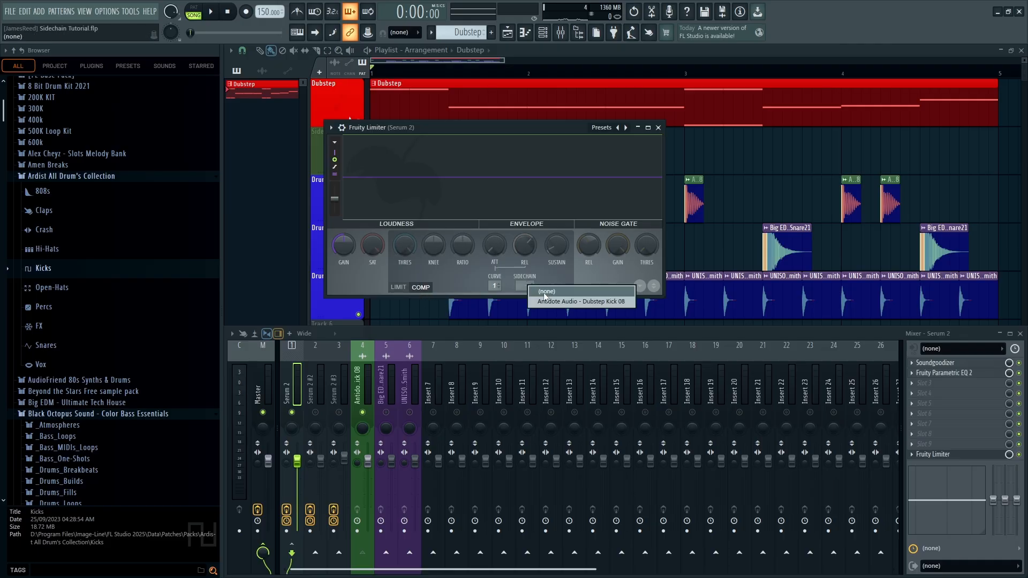
{"action": "left_click", "coordinate": [585, 303]}
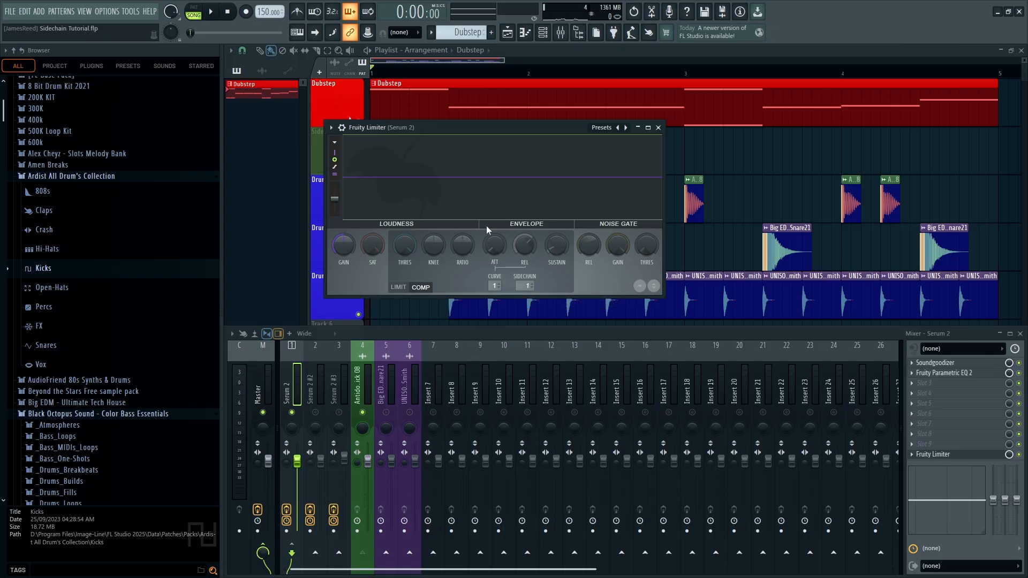
{"action": "left_click_drag", "start_coordinate": [405, 245], "coordinate": [433, 253]}
Play the song to judge the ducking, close the Fruity Limiter window and select the snare insert
{"action": "key", "text": "space"}
{"action": "key", "text": "space"}
{"action": "key", "text": "space"}
{"action": "key", "text": "space"}
{"action": "key", "text": "space"}
{"action": "key", "text": "space"}
{"action": "key", "text": "space"}
{"action": "key", "text": "space"}
{"action": "key", "text": "space"}
{"action": "key", "text": "space"}
{"action": "key", "text": "space"}
{"action": "key", "text": "space"}
{"action": "key", "text": "space"}
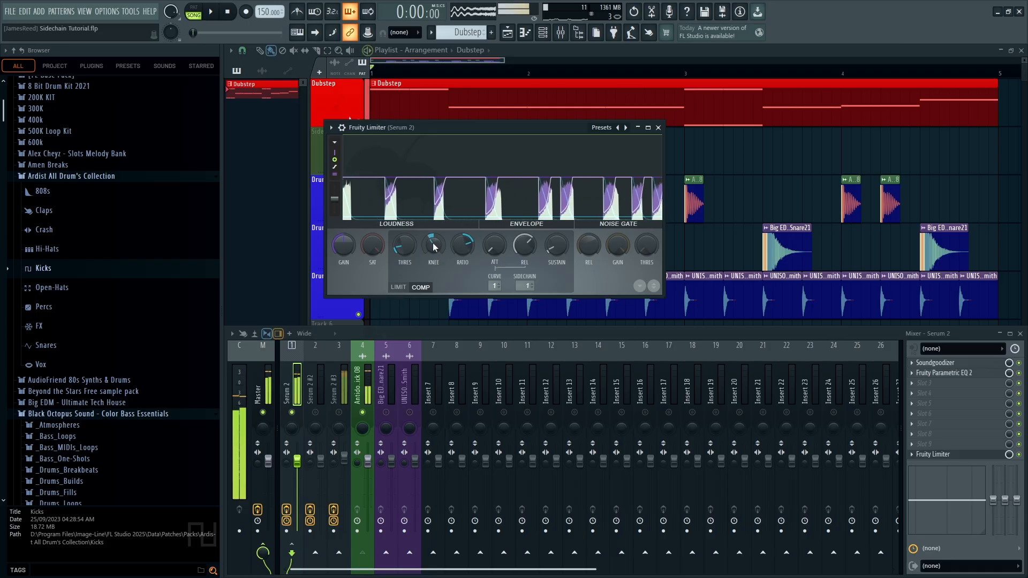
{"action": "key", "text": "space"}
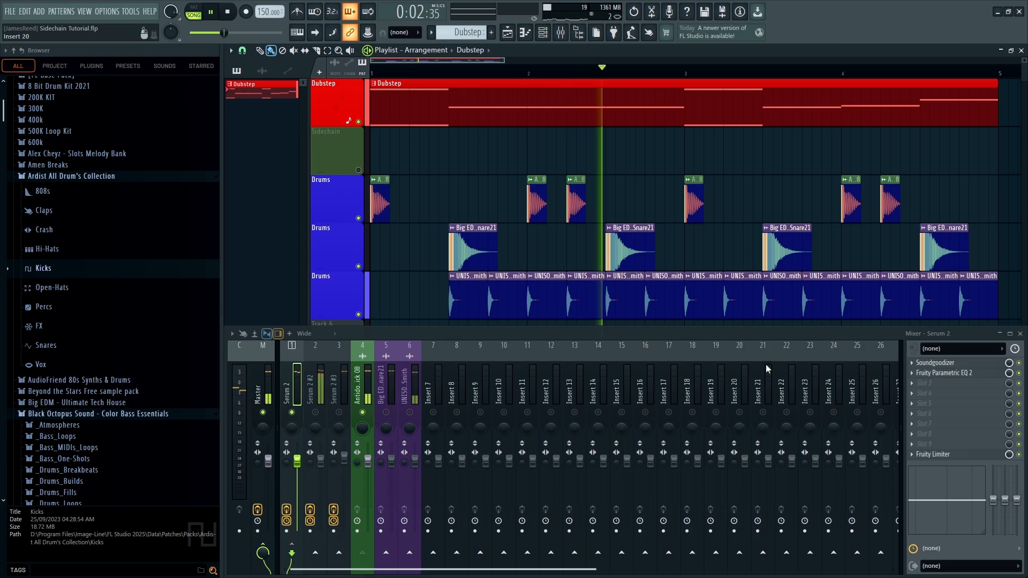
{"action": "key", "text": "space"}
{"action": "left_click", "coordinate": [969, 456]}
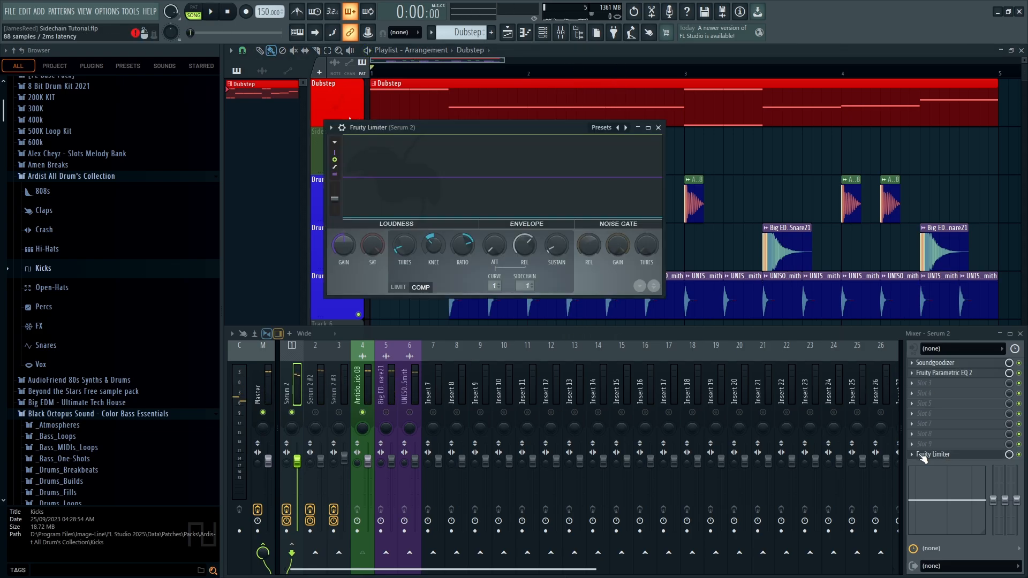
{"action": "left_click", "coordinate": [919, 455]}
{"action": "key", "text": "space"}
{"action": "left_click", "coordinate": [391, 409]}
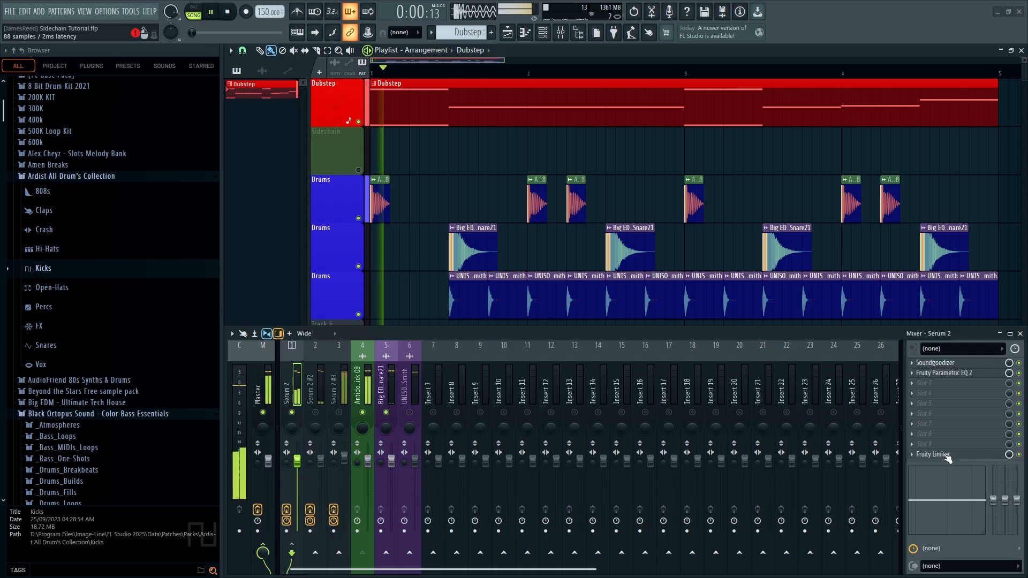
Copy the Serum 2 Fruity Limiter onto Serum 2 #2 and place it in slot 10
{"action": "key", "text": "space"}
{"action": "left_click", "coordinate": [292, 380]}
{"action": "left_click", "coordinate": [911, 457]}
{"action": "left_click_drag", "start_coordinate": [923, 355], "coordinate": [315, 385]}
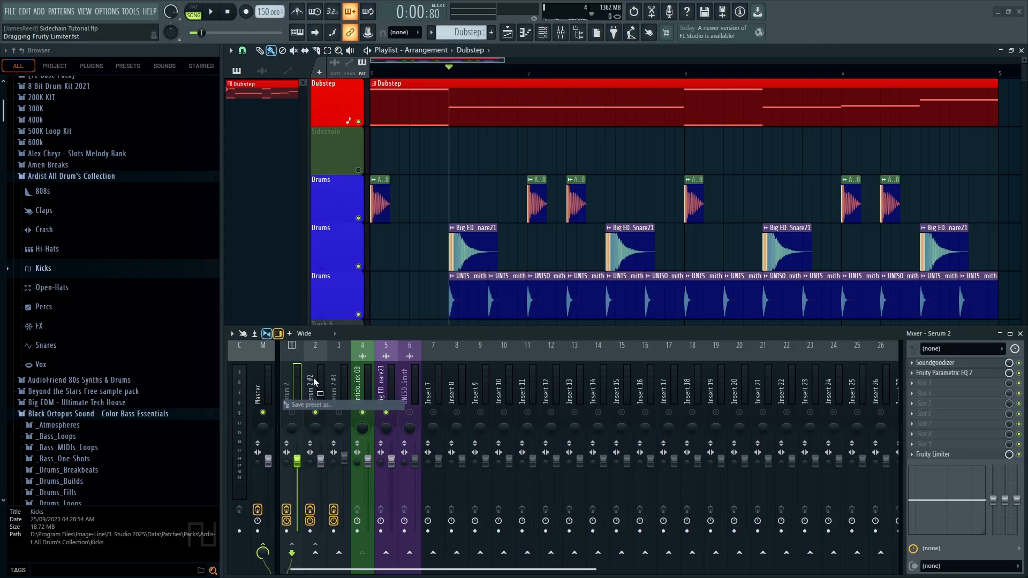
{"action": "left_click_drag", "start_coordinate": [933, 386], "coordinate": [933, 459]}
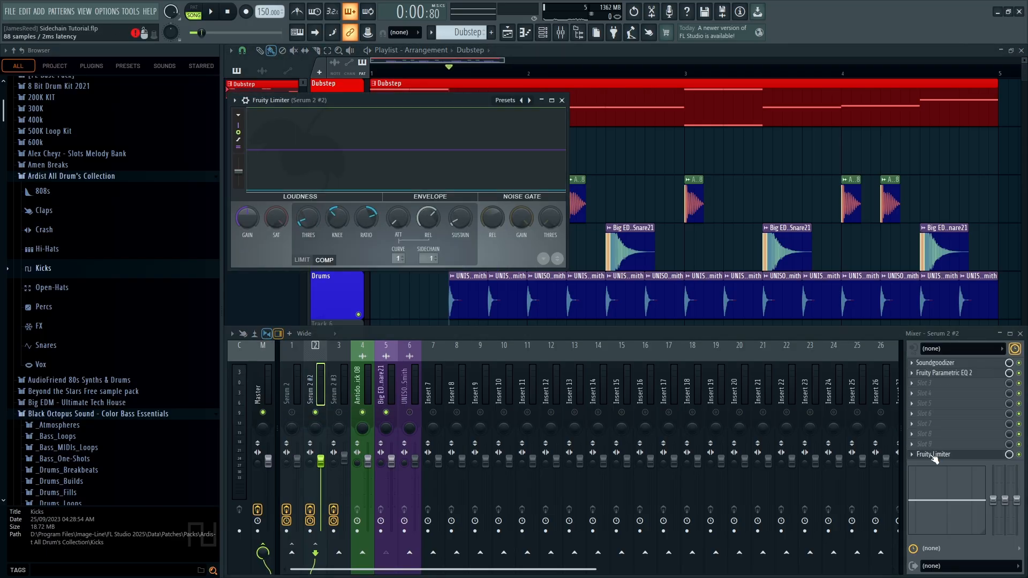
{"action": "left_click_drag", "start_coordinate": [430, 103], "coordinate": [537, 133]}
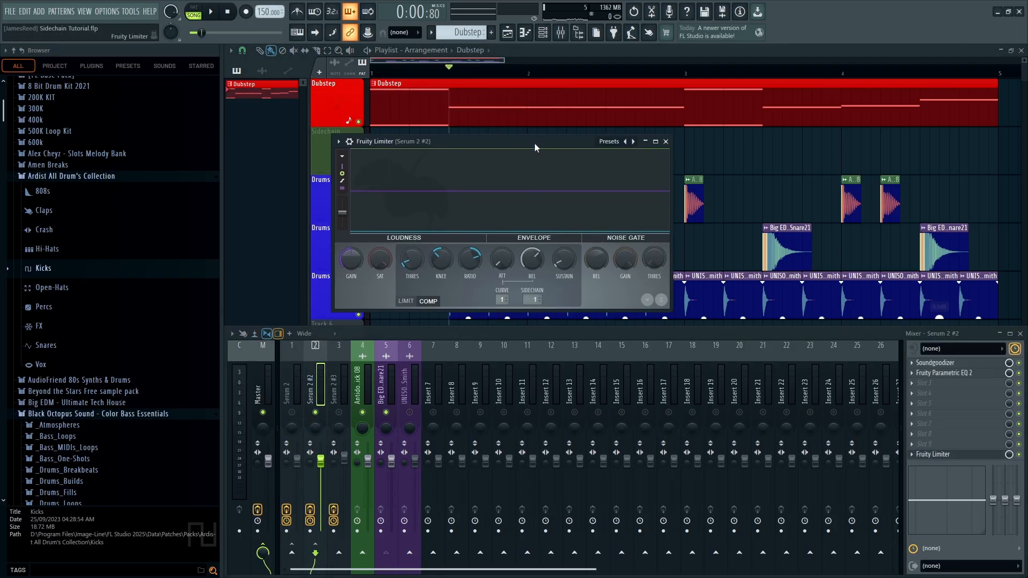
Set the copied limiter's sidechain input to Big EDM Dubstep Snare21 and test playback
{"action": "left_click", "coordinate": [535, 290]}
{"action": "left_click", "coordinate": [563, 308]}
{"action": "key", "text": "space"}
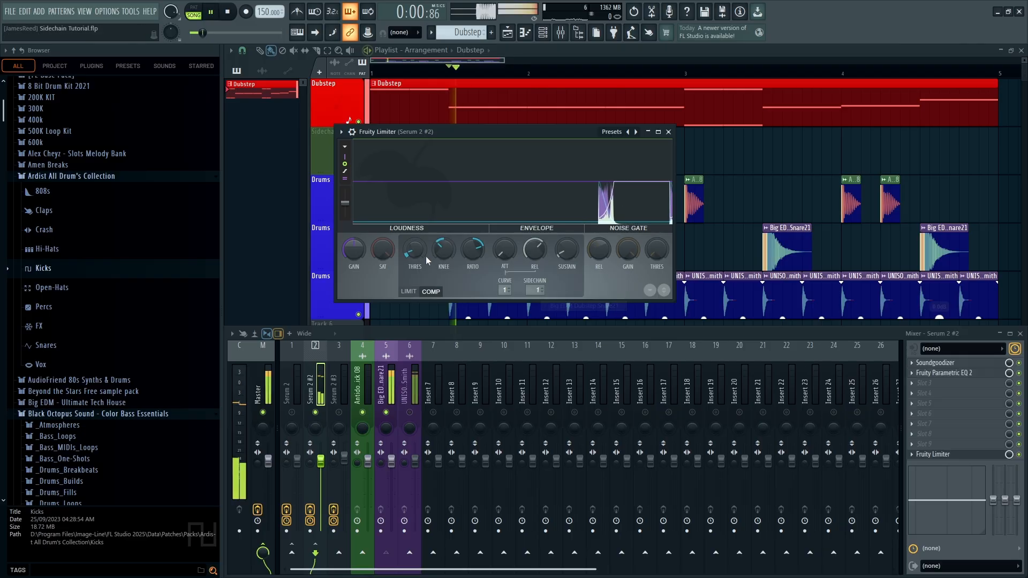
{"action": "left_click", "coordinate": [262, 386]}
{"action": "key", "text": "space"}
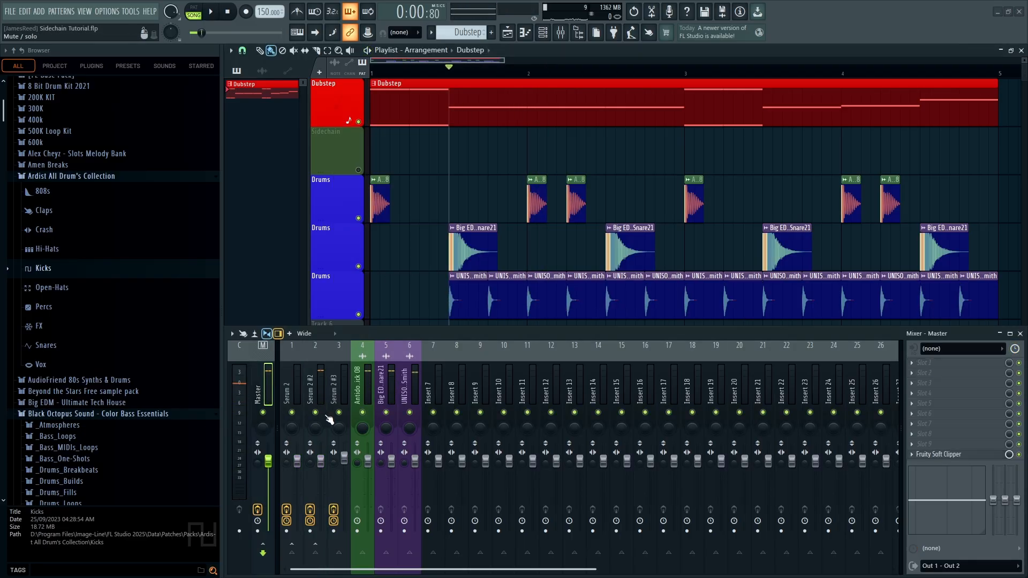
Play the song from the start to audition the arrangement, then stop playback
{"action": "key", "text": "space"}
{"action": "left_click", "coordinate": [408, 92]}
{"action": "key", "text": "space"}
{"action": "key", "text": "space"}
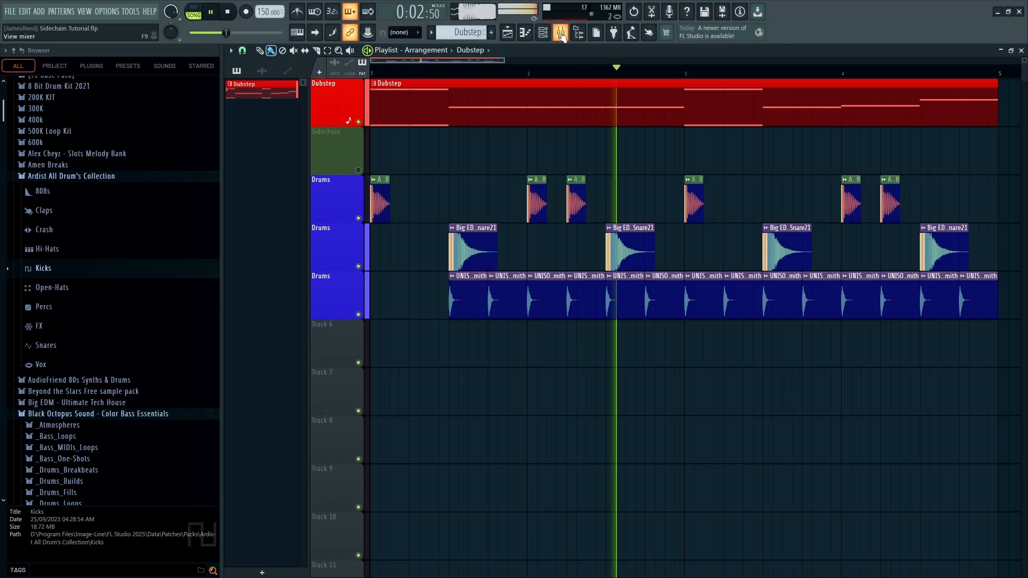
{"action": "key", "text": "space"}
Show the Mixer and inspect the kick and Serum 2 #2 insert channels
{"action": "left_click", "coordinate": [560, 32]}
{"action": "left_click", "coordinate": [359, 391]}
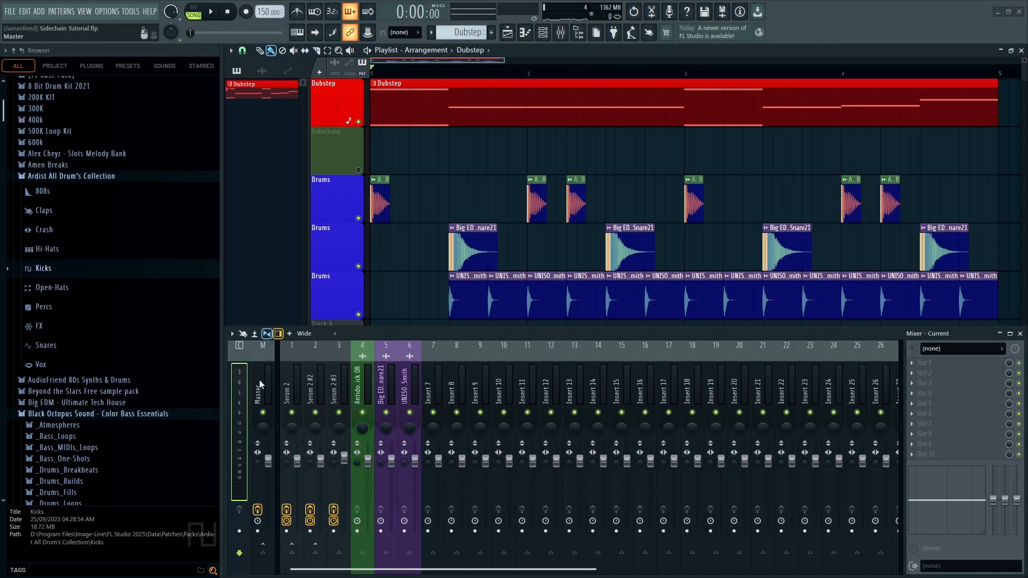
{"action": "key", "text": "F9"}
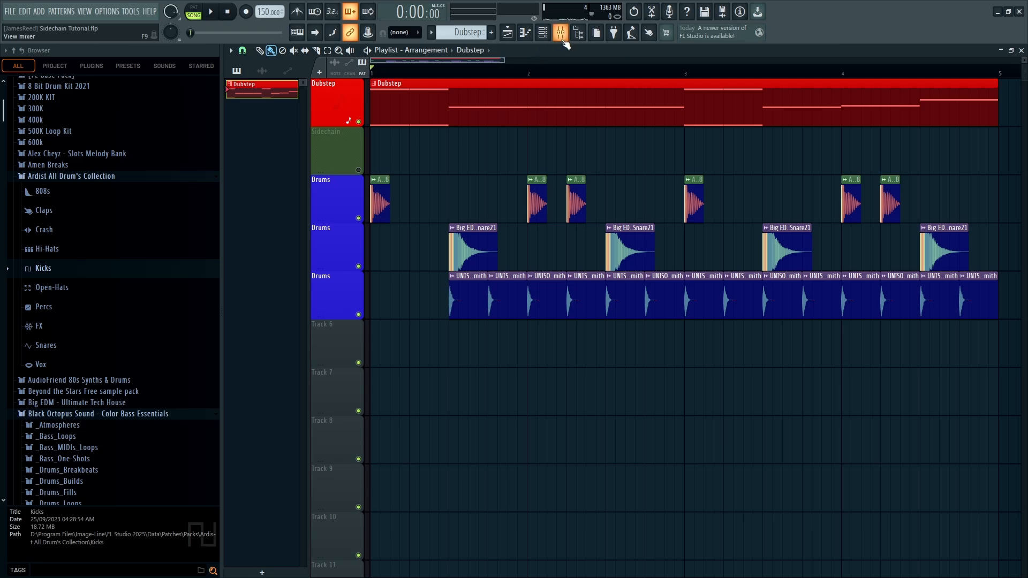
{"action": "left_click", "coordinate": [559, 33]}
{"action": "left_click", "coordinate": [313, 387]}
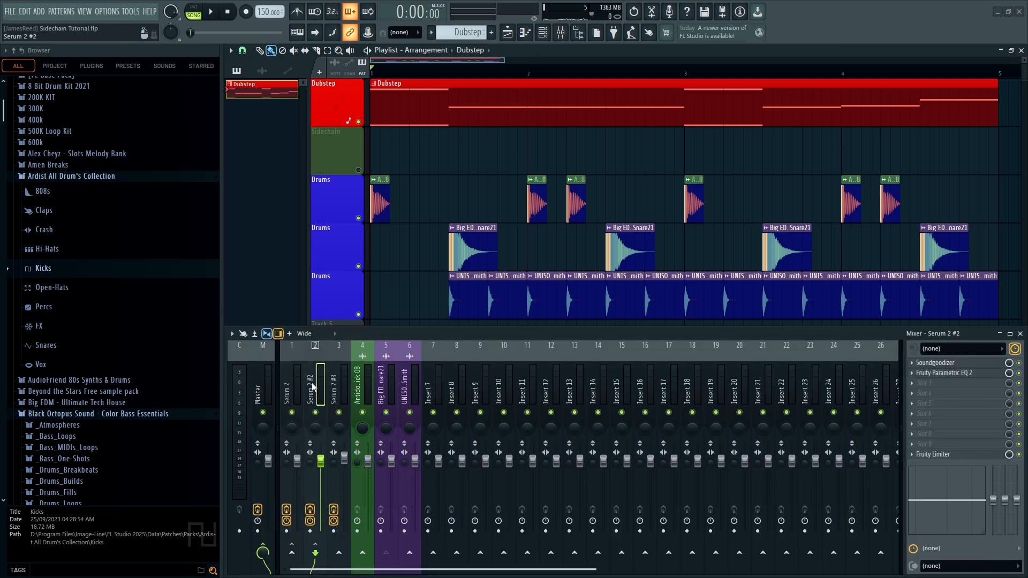
{"action": "left_click", "coordinate": [369, 380]}
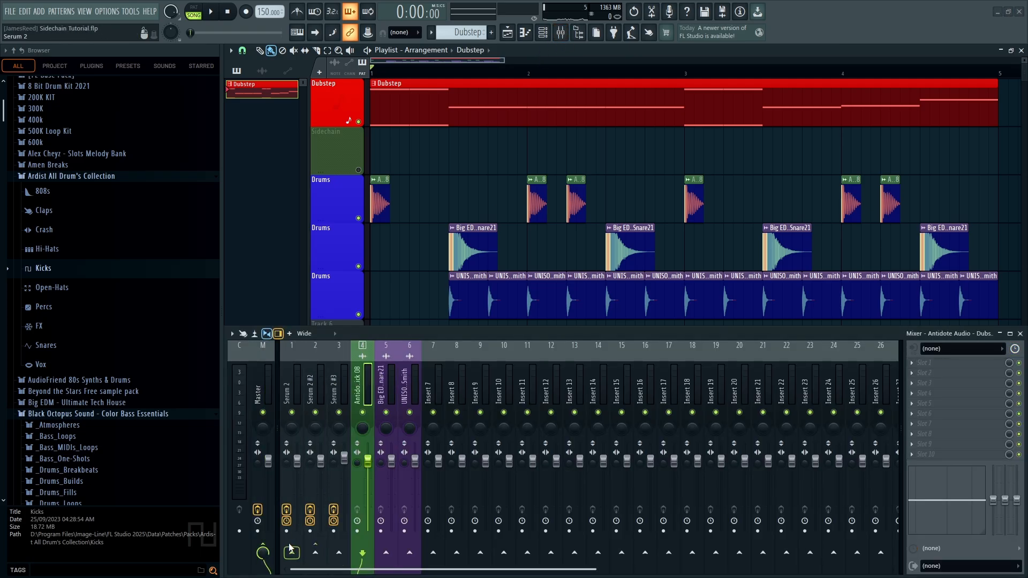
{"action": "scroll", "coordinate": [304, 553], "scroll_direction": "down", "scroll_amount": 1}
{"action": "key", "text": "Left"}
{"action": "key", "text": "Left"}
{"action": "key", "text": "Left"}
Delete Fruity Limiter from both Serum 2 bass inserts, then select the three Serum bass channels
{"action": "left_click", "coordinate": [912, 455]}
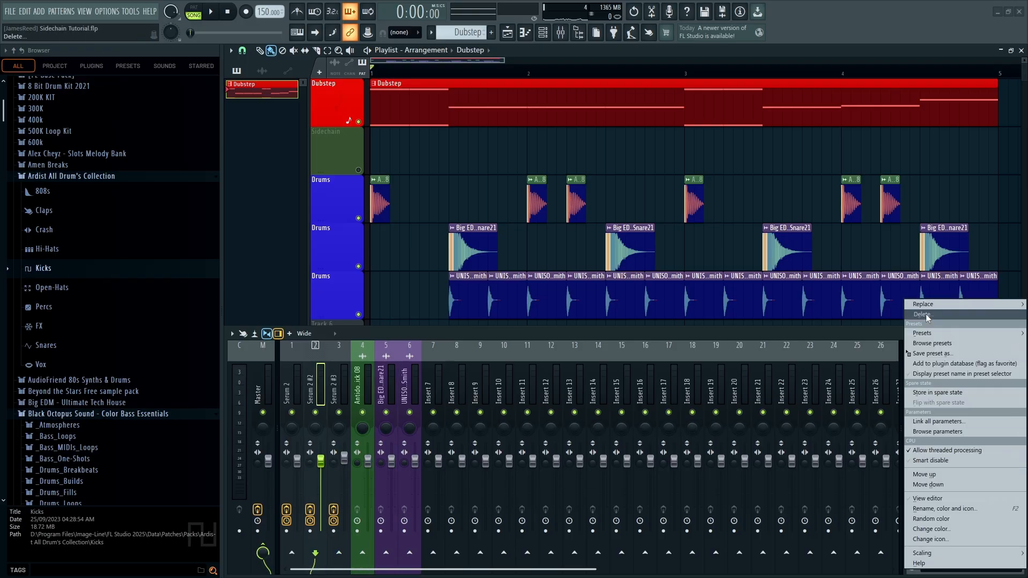
{"action": "left_click", "coordinate": [924, 314]}
{"action": "key", "text": "Left"}
{"action": "left_click", "coordinate": [912, 455]}
{"action": "left_click", "coordinate": [921, 315]}
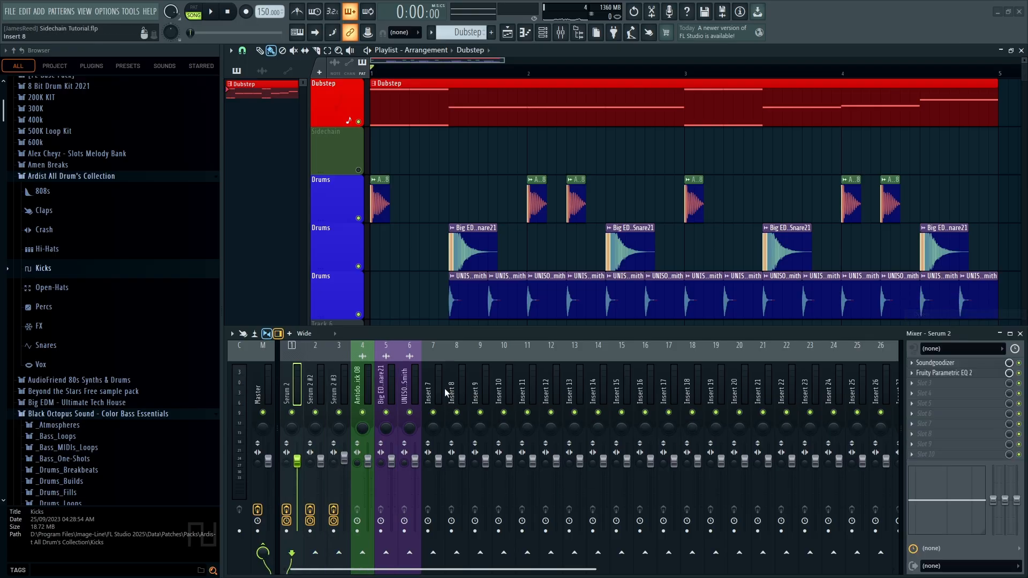
{"action": "left_click_drag", "start_coordinate": [342, 384], "coordinate": [292, 385]}
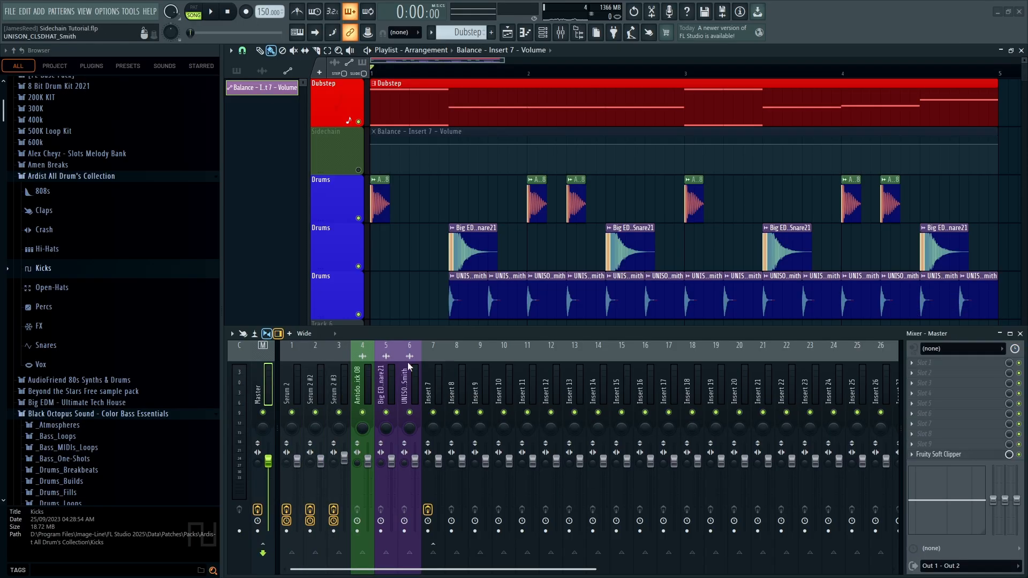
Unmute the Sidechain track, trim the Balance clip to one beat, reshape it, and paint copies under the hits
{"action": "key", "text": "F9"}
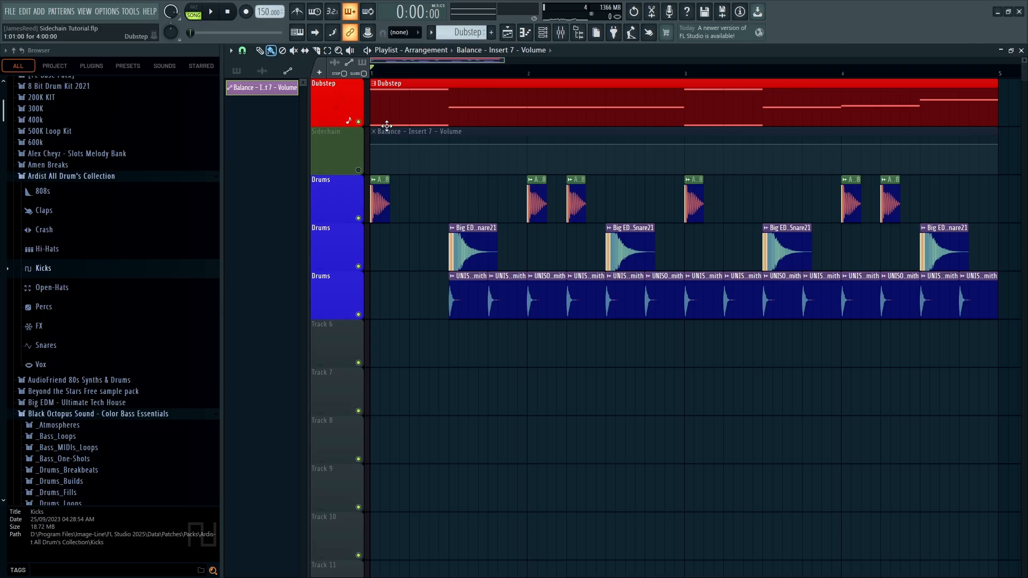
{"action": "left_click", "coordinate": [359, 169]}
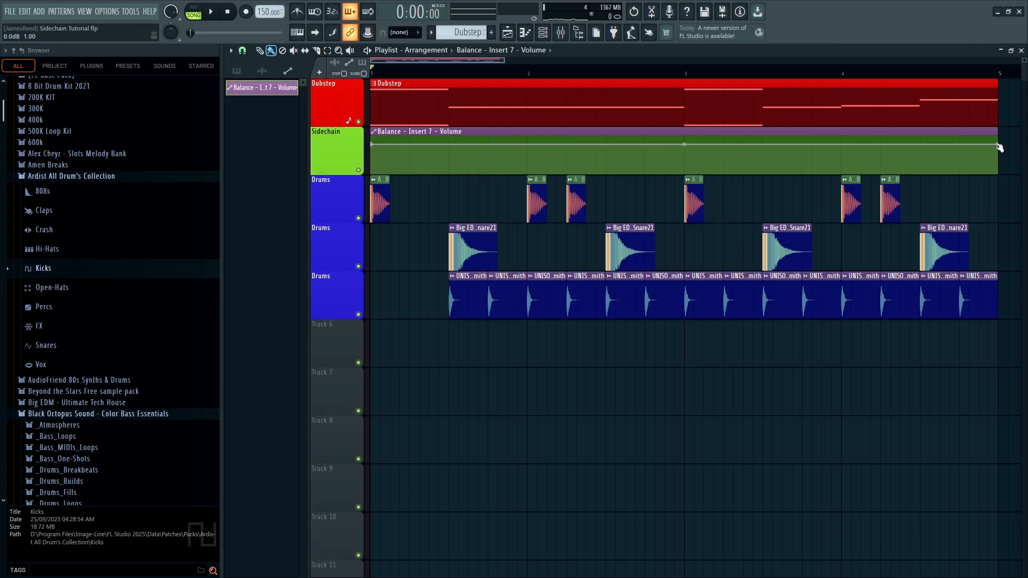
{"action": "left_click_drag", "start_coordinate": [999, 148], "coordinate": [385, 156]}
{"action": "right_click", "coordinate": [385, 156]}
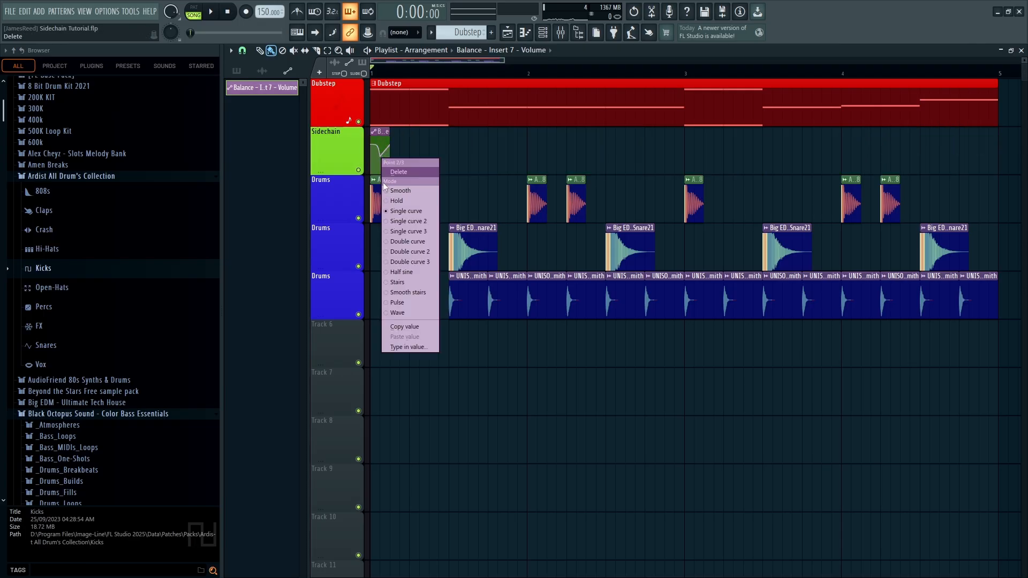
{"action": "left_click", "coordinate": [402, 344]}
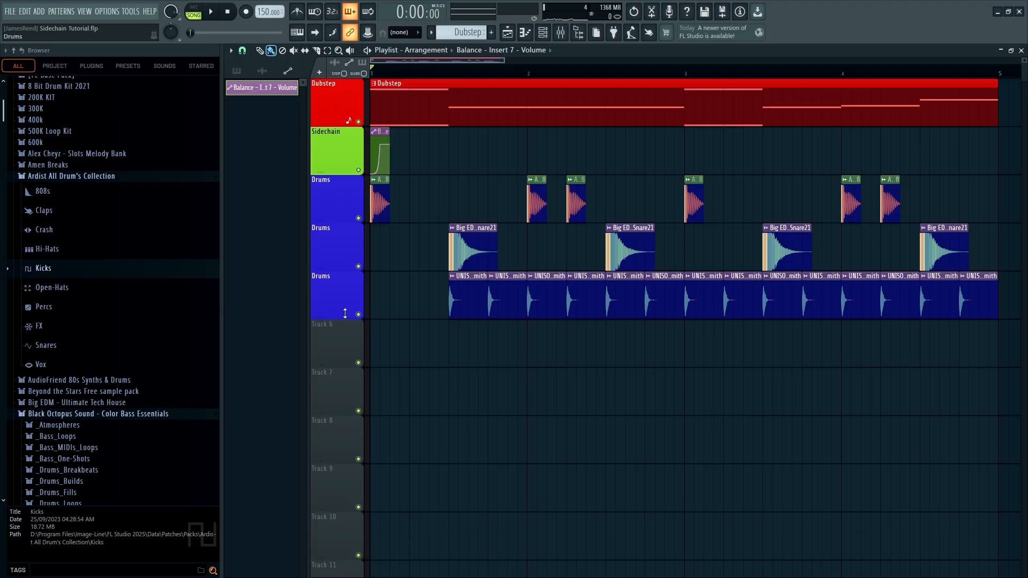
{"action": "left_click", "coordinate": [533, 154]}
{"action": "scroll", "coordinate": [323, 193], "scroll_direction": "up", "scroll_amount": 10}
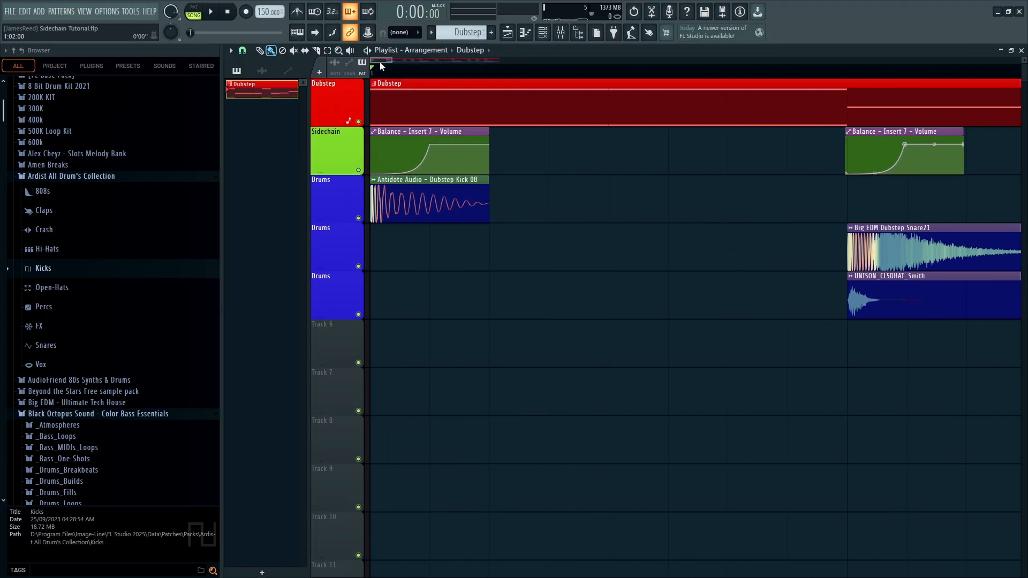
Move the first Balance curve point earlier to steepen the drop, undoing and redoing while auditioning
{"action": "key", "text": "space"}
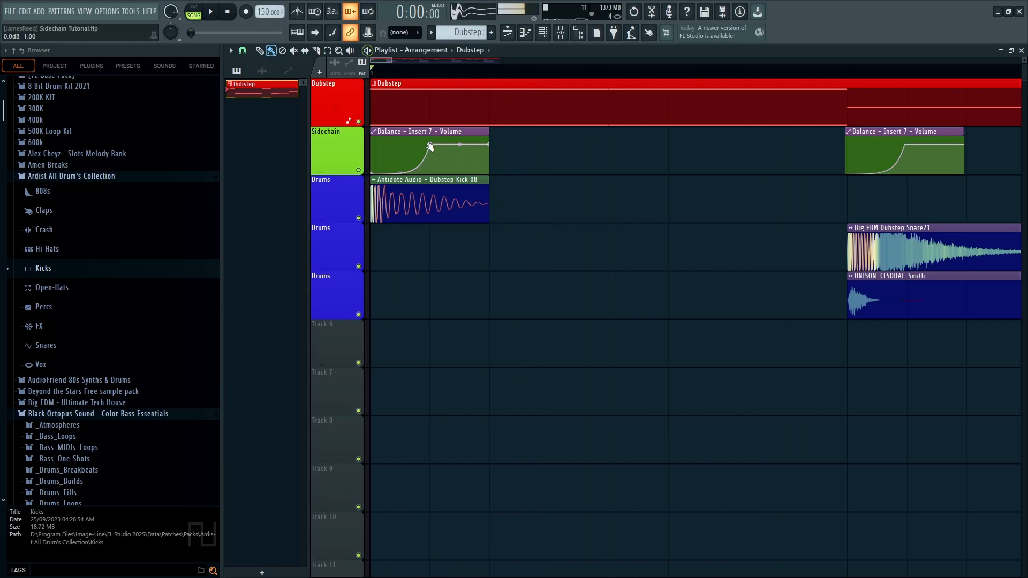
{"action": "left_click_drag", "start_coordinate": [430, 145], "coordinate": [400, 152]}
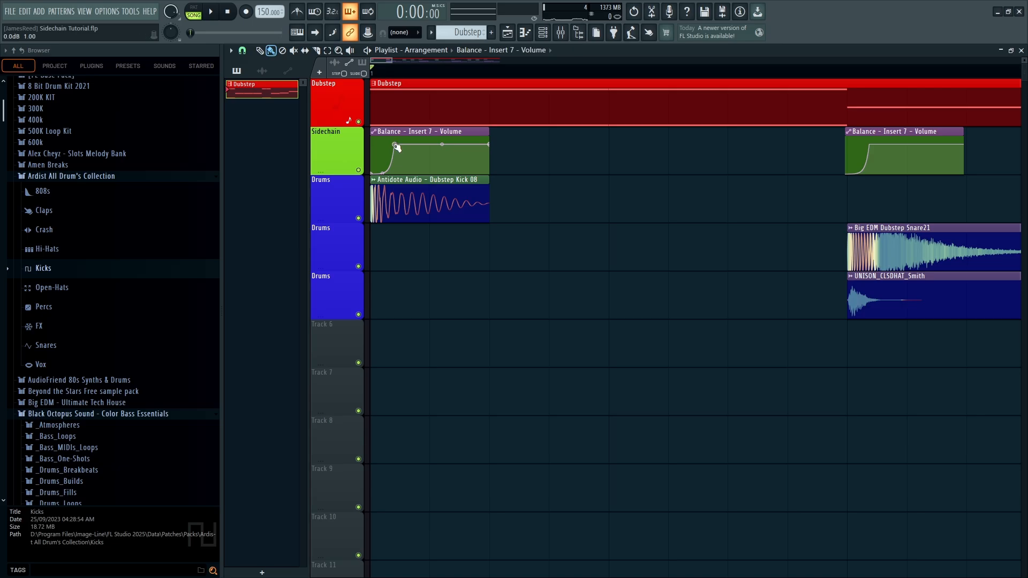
{"action": "key", "text": "ctrl+z"}
{"action": "key", "text": "ctrl+z"}
{"action": "key", "text": "ctrl+z"}
{"action": "key", "text": "ctrl+z"}
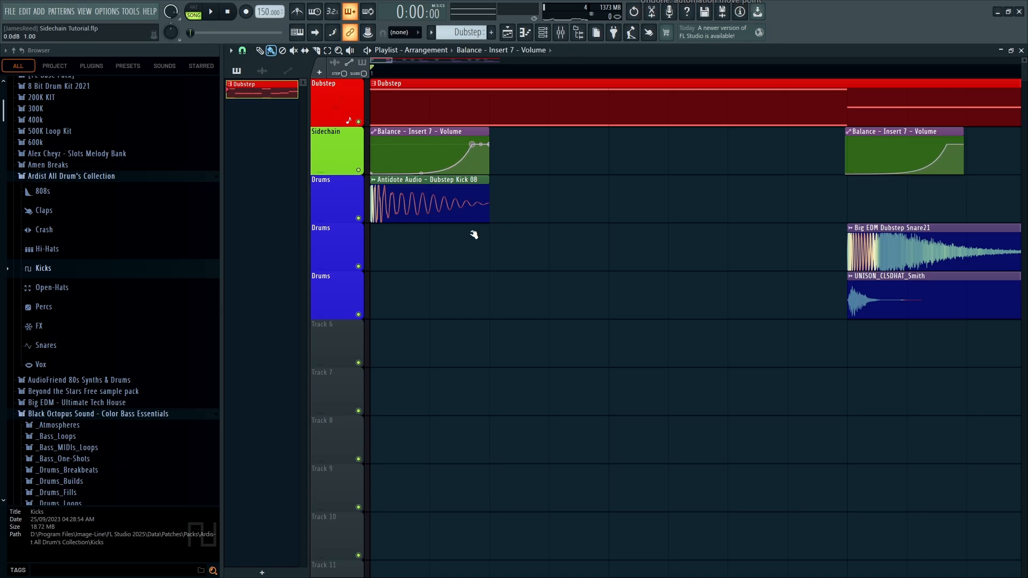
{"action": "key", "text": "ctrl+shift+z"}
{"action": "key", "text": "ctrl+shift+z"}
{"action": "key", "text": "ctrl+shift+z"}
{"action": "key", "text": "ctrl+shift+z"}
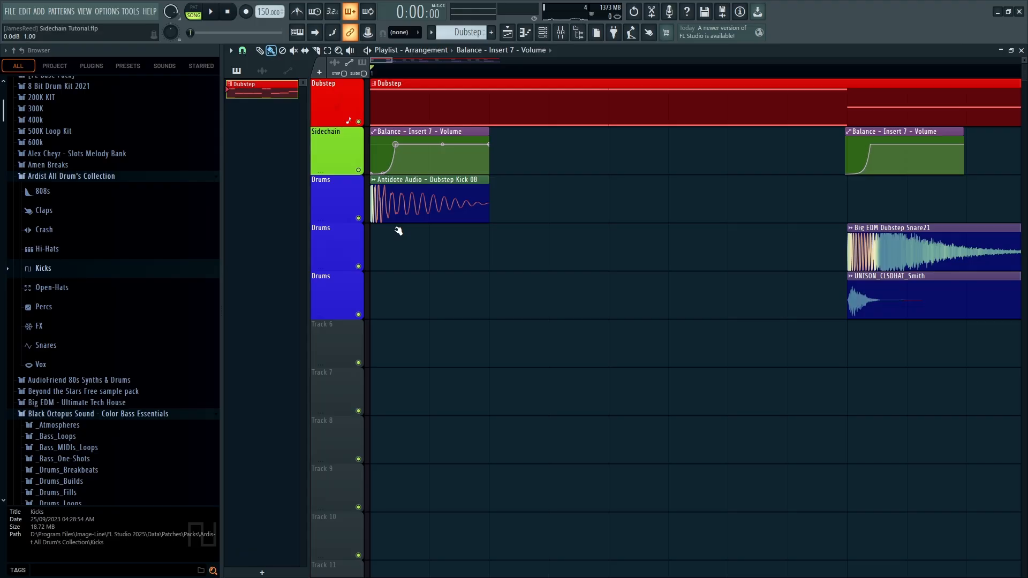
{"action": "key", "text": "space"}
Straighten the first segment and bend the rising segment's tension, auditioning the ducking
{"action": "key", "text": "space"}
{"action": "key", "text": "space"}
{"action": "key", "text": "space"}
{"action": "right_click", "coordinate": [382, 170]}
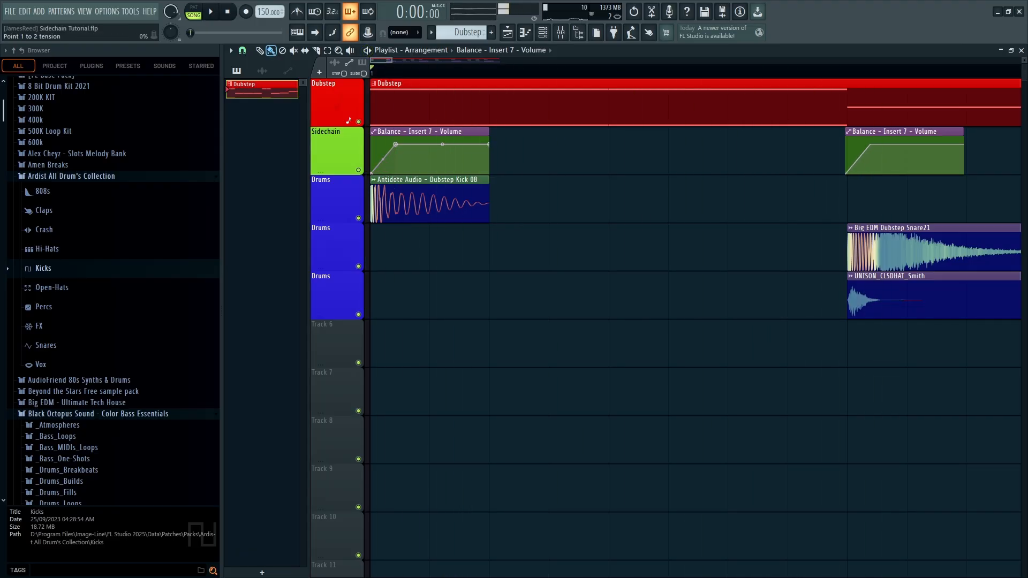
{"action": "key", "text": "space"}
{"action": "left_click_drag", "start_coordinate": [383, 144], "coordinate": [382, 171]}
{"action": "key", "text": "space"}
{"action": "key", "text": "space"}
{"action": "key", "text": "space"}
{"action": "key", "text": "space"}
{"action": "key", "text": "space"}
{"action": "key", "text": "space"}
{"action": "key", "text": "space"}
{"action": "key", "text": "space"}
{"action": "key", "text": "space"}
{"action": "key", "text": "space"}
{"action": "key", "text": "space"}
{"action": "key", "text": "space"}
{"action": "key", "text": "space"}
{"action": "key", "text": "space"}
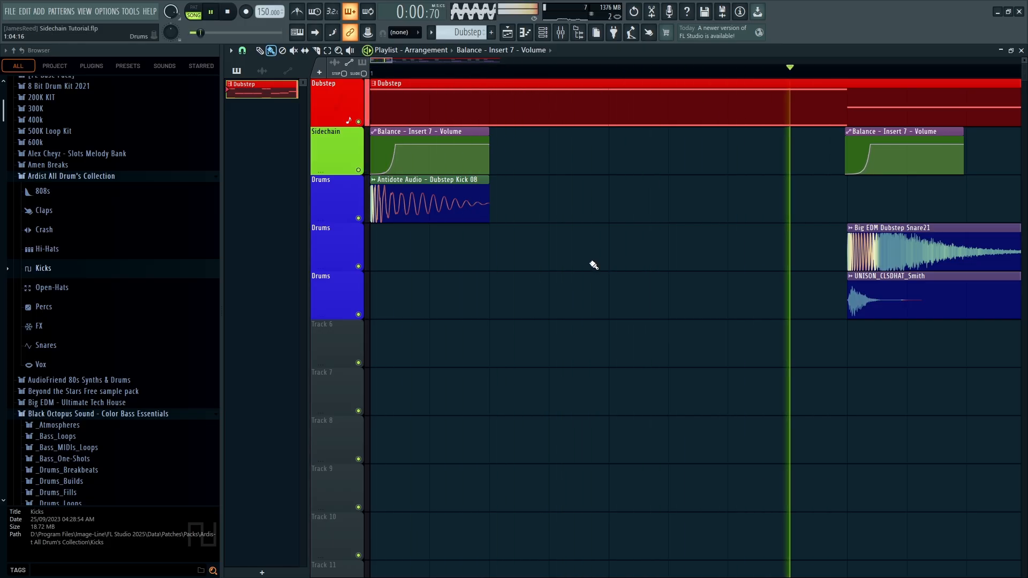
{"action": "key", "text": "space"}
Move the top point later and pull the clip's end point slightly earlier, then stop playback
{"action": "left_click_drag", "start_coordinate": [399, 148], "coordinate": [624, 161]}
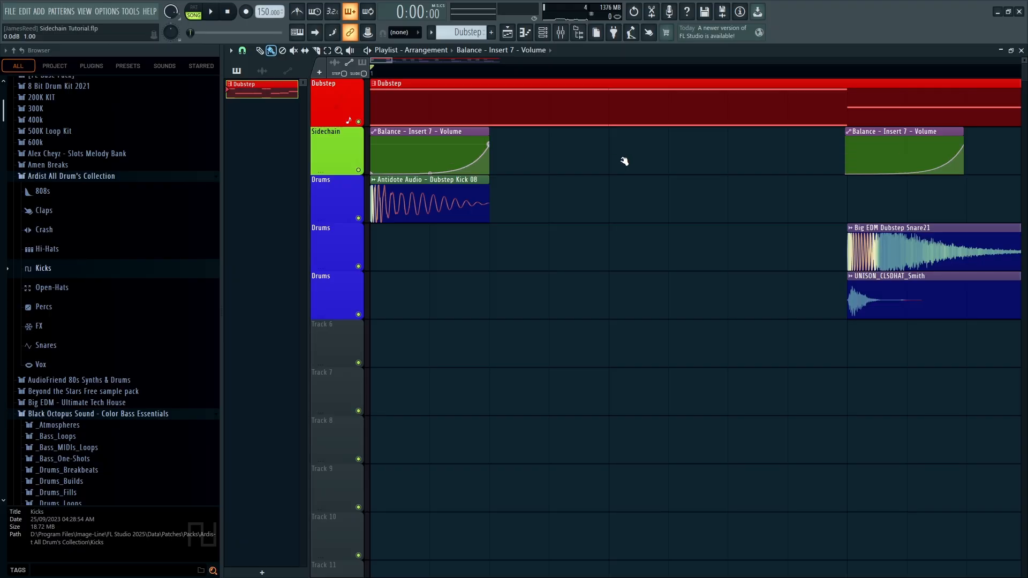
{"action": "key", "text": "space"}
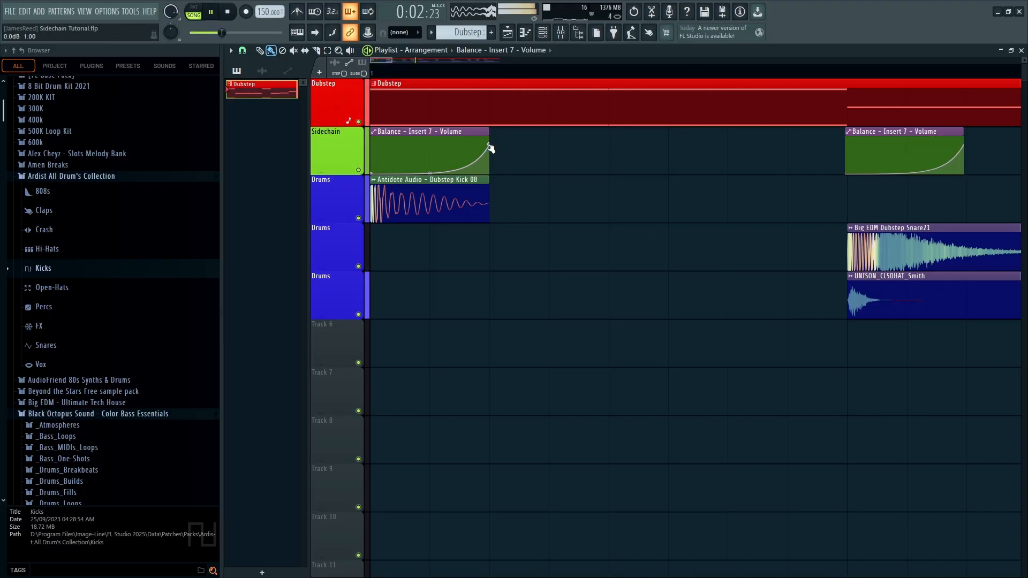
{"action": "left_click_drag", "start_coordinate": [487, 147], "coordinate": [459, 151]}
{"action": "key", "text": "space"}
{"action": "key", "text": "space"}
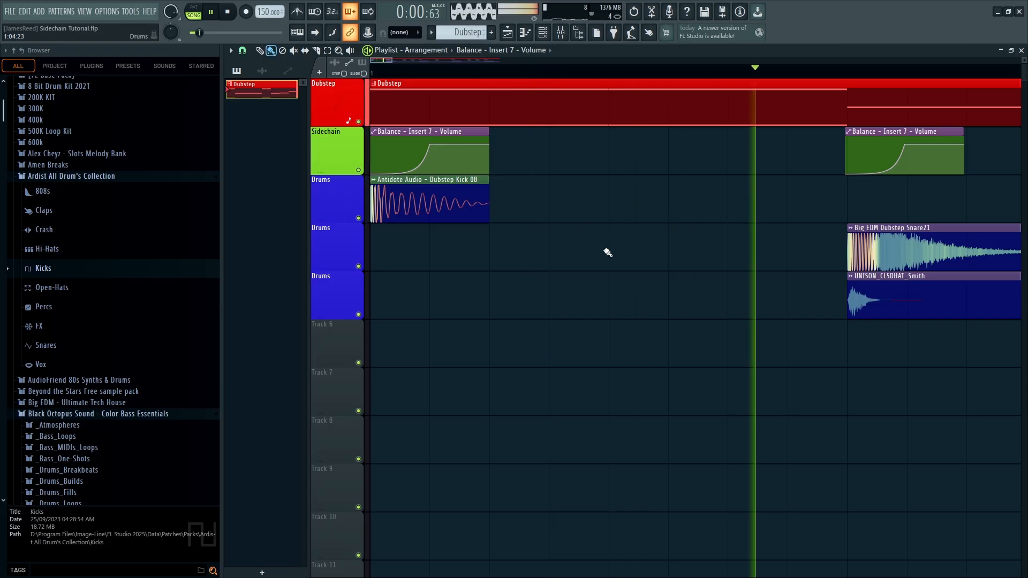
{"action": "scroll", "coordinate": [573, 321], "scroll_direction": "down", "scroll_amount": 6}
{"action": "key", "text": "space"}
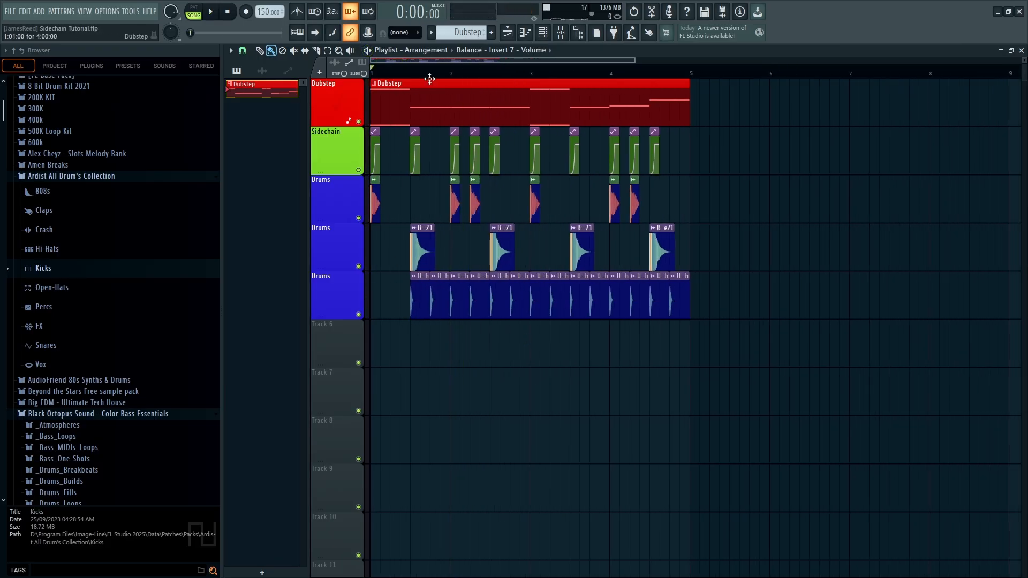
Drop the second point to the bottom and delete extra curve points, undoing the added step point
{"action": "scroll", "coordinate": [397, 187], "scroll_direction": "up", "scroll_amount": 8}
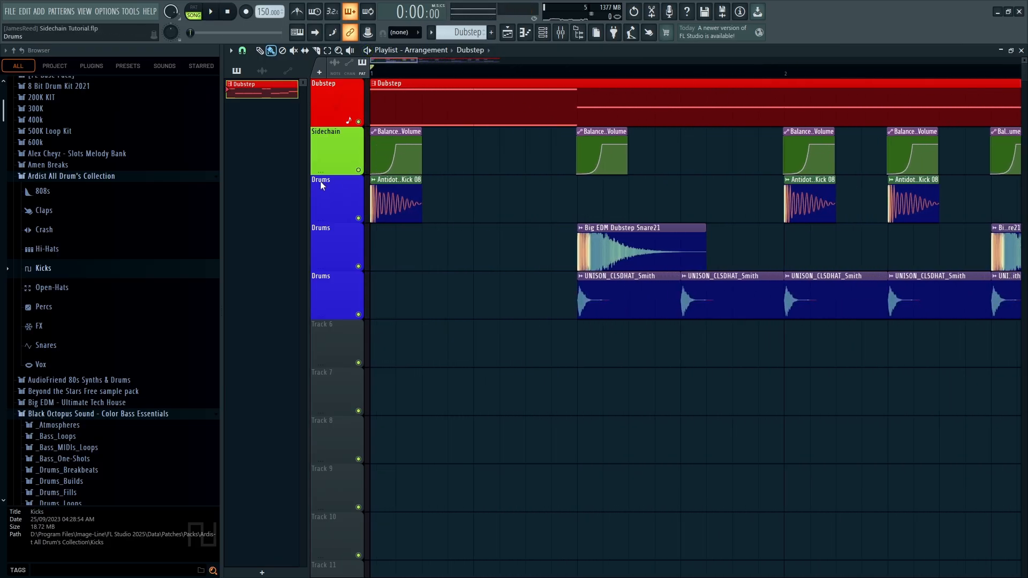
{"action": "left_click_drag", "start_coordinate": [371, 166], "coordinate": [470, 167]}
{"action": "key", "text": "space"}
{"action": "key", "text": "space"}
{"action": "right_click", "coordinate": [390, 174]}
{"action": "left_click", "coordinate": [419, 191]}
{"action": "right_click", "coordinate": [395, 159]}
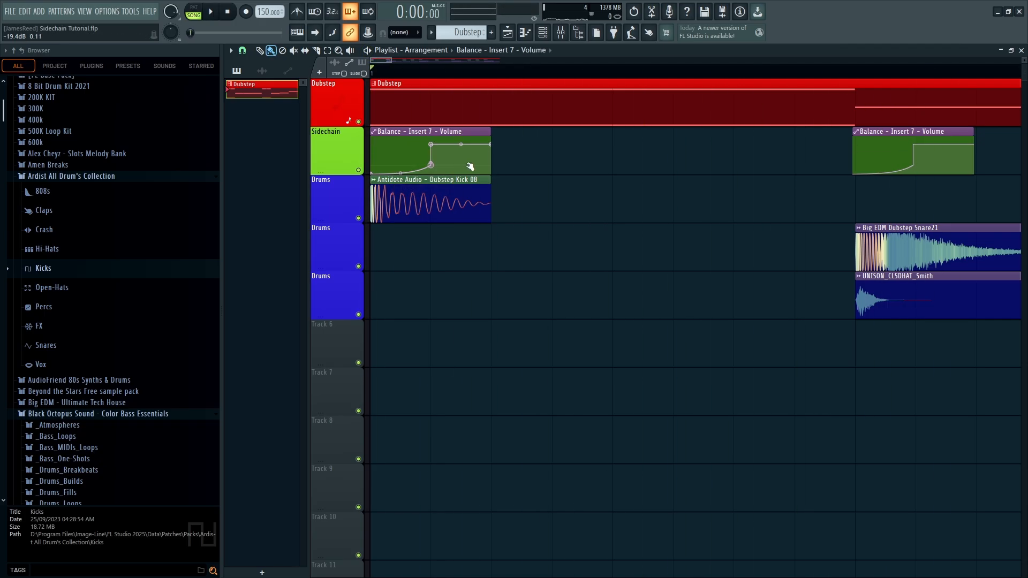
{"action": "right_click", "coordinate": [434, 166]}
{"action": "left_click", "coordinate": [459, 183]}
{"action": "key", "text": "ctrl+z"}
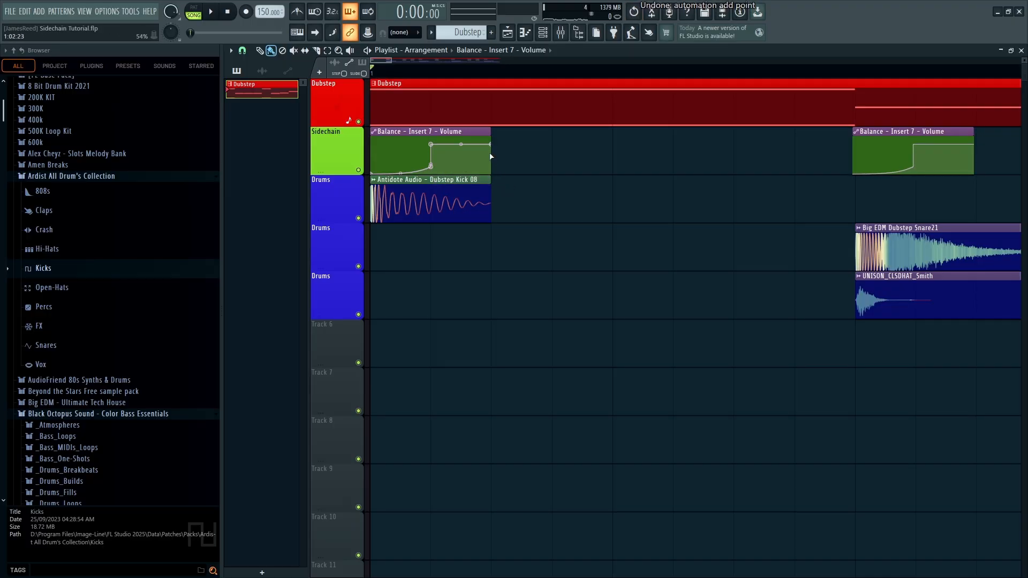
Try a lowered end point, concave middle bend and painted copies, then undo back to the earlier curve
{"action": "left_click_drag", "start_coordinate": [490, 145], "coordinate": [507, 234]}
{"action": "key", "text": "space"}
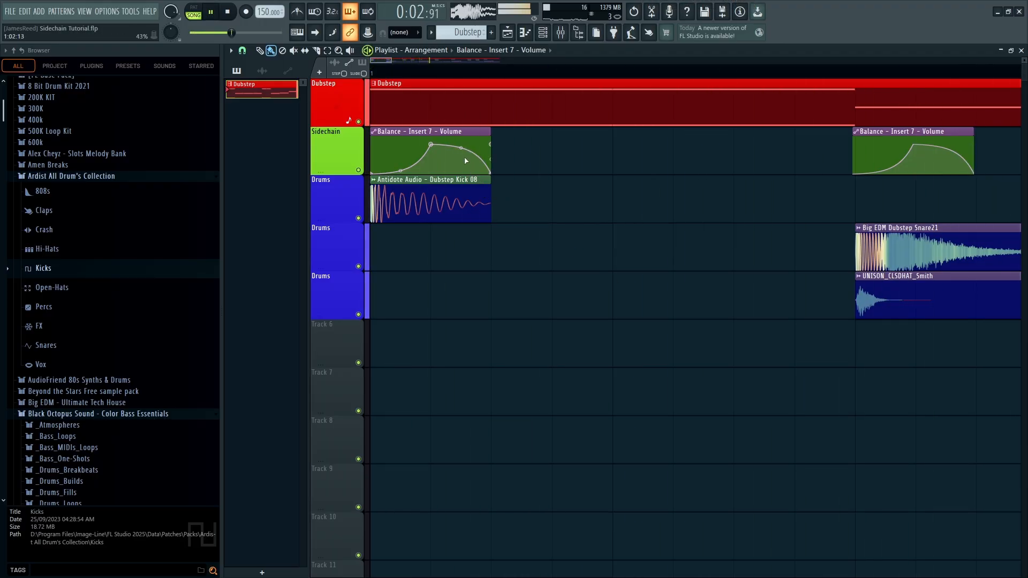
{"action": "left_click_drag", "start_coordinate": [461, 147], "coordinate": [461, 170]}
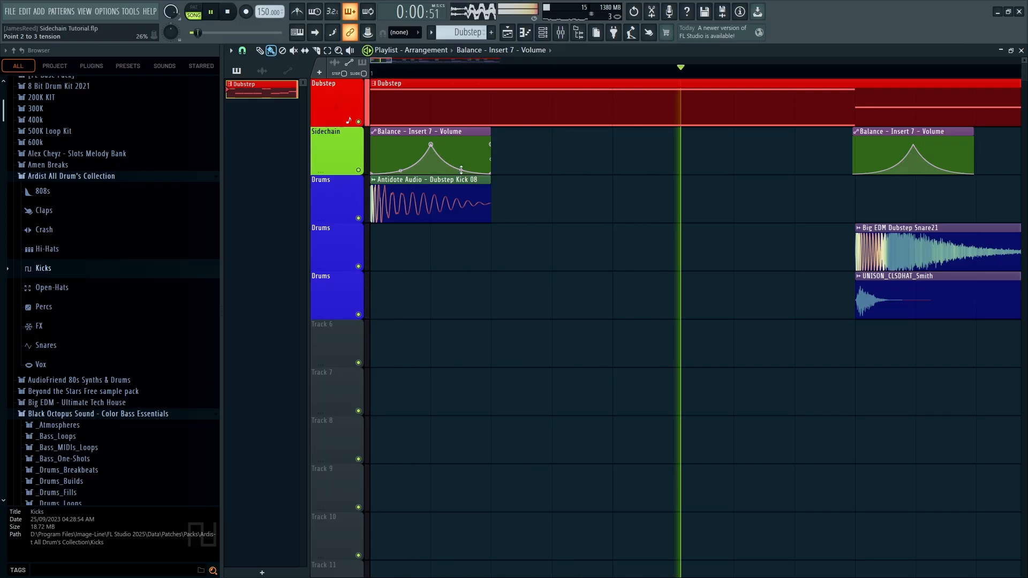
{"action": "key", "text": "space"}
{"action": "key", "text": "space"}
{"action": "left_click_drag", "start_coordinate": [466, 157], "coordinate": [746, 156]}
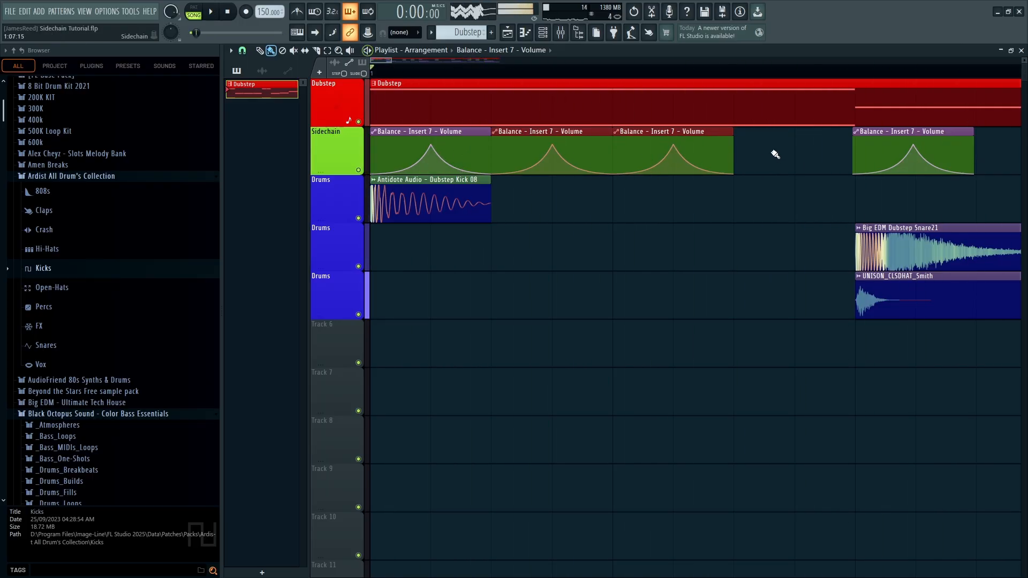
{"action": "key", "text": "space"}
{"action": "key", "text": "ctrl+alt+z"}
{"action": "key", "text": "ctrl+alt+z"}
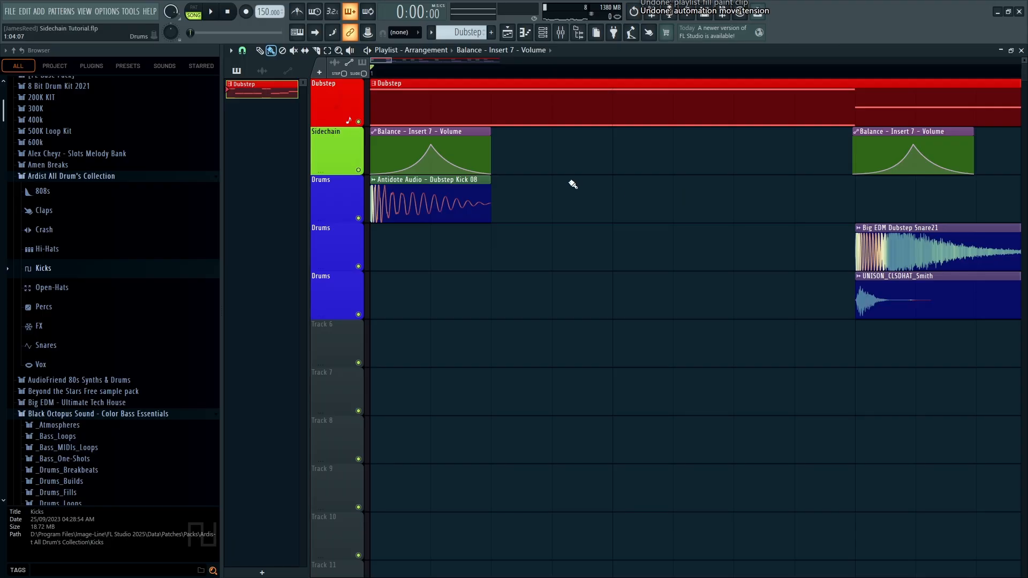
{"action": "key", "text": "ctrl+alt+z"}
{"action": "key", "text": "space"}
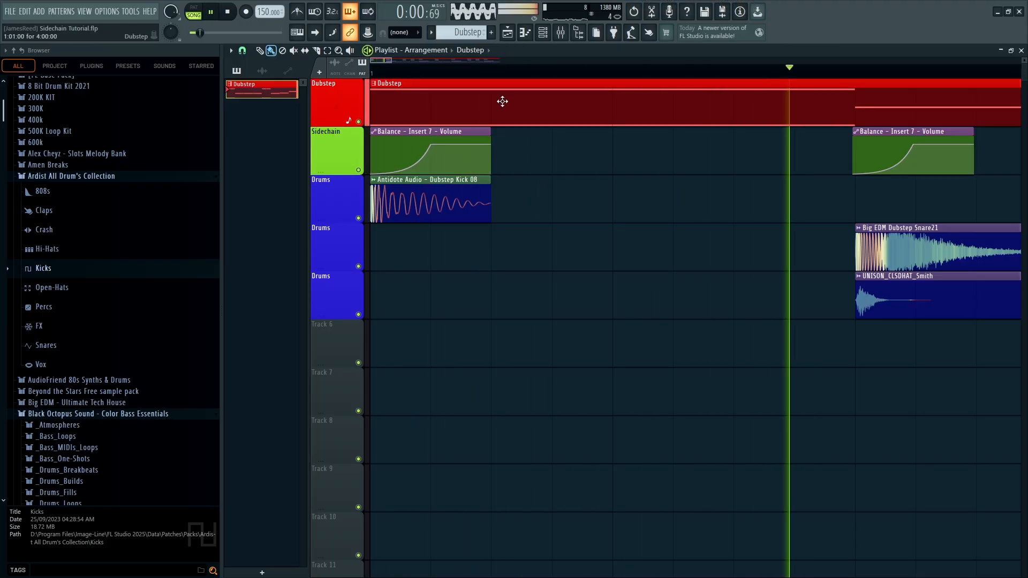
Stop playback and save the project as Sidechain Tutorial.flp
{"action": "scroll", "coordinate": [492, 291], "scroll_direction": "down", "scroll_amount": 8}
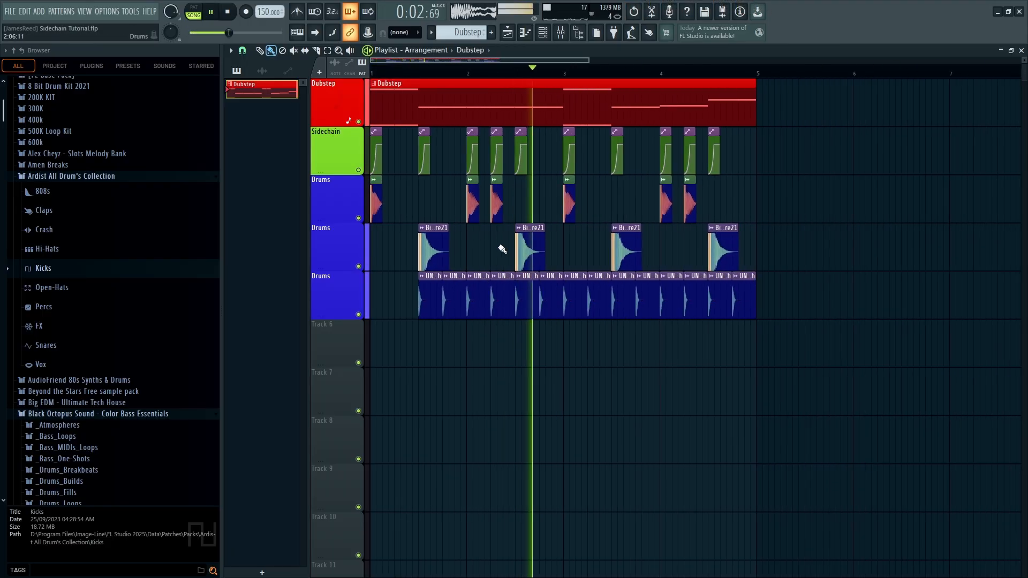
{"action": "key", "text": "space"}
{"action": "key", "text": "ctrl+s"}
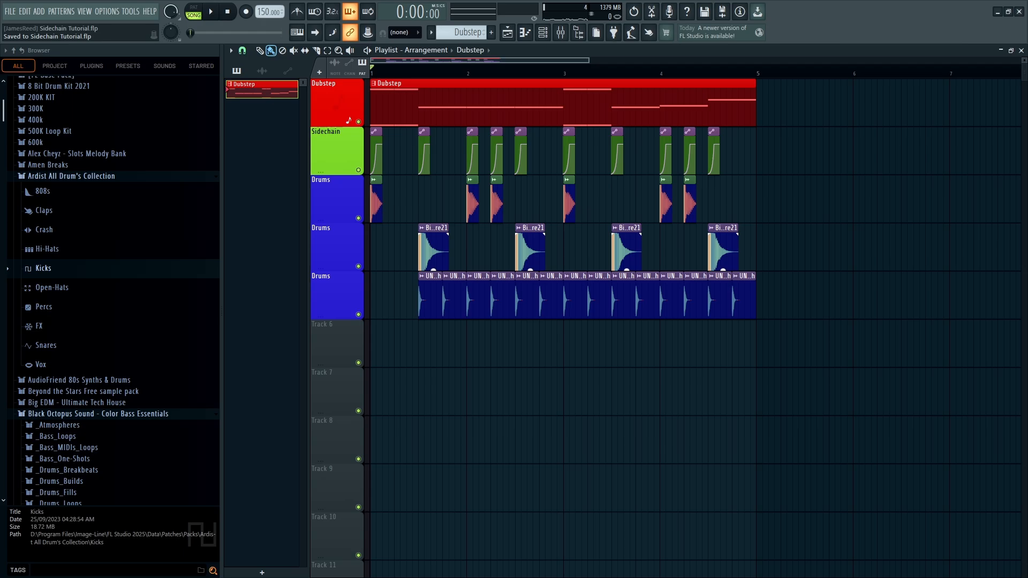